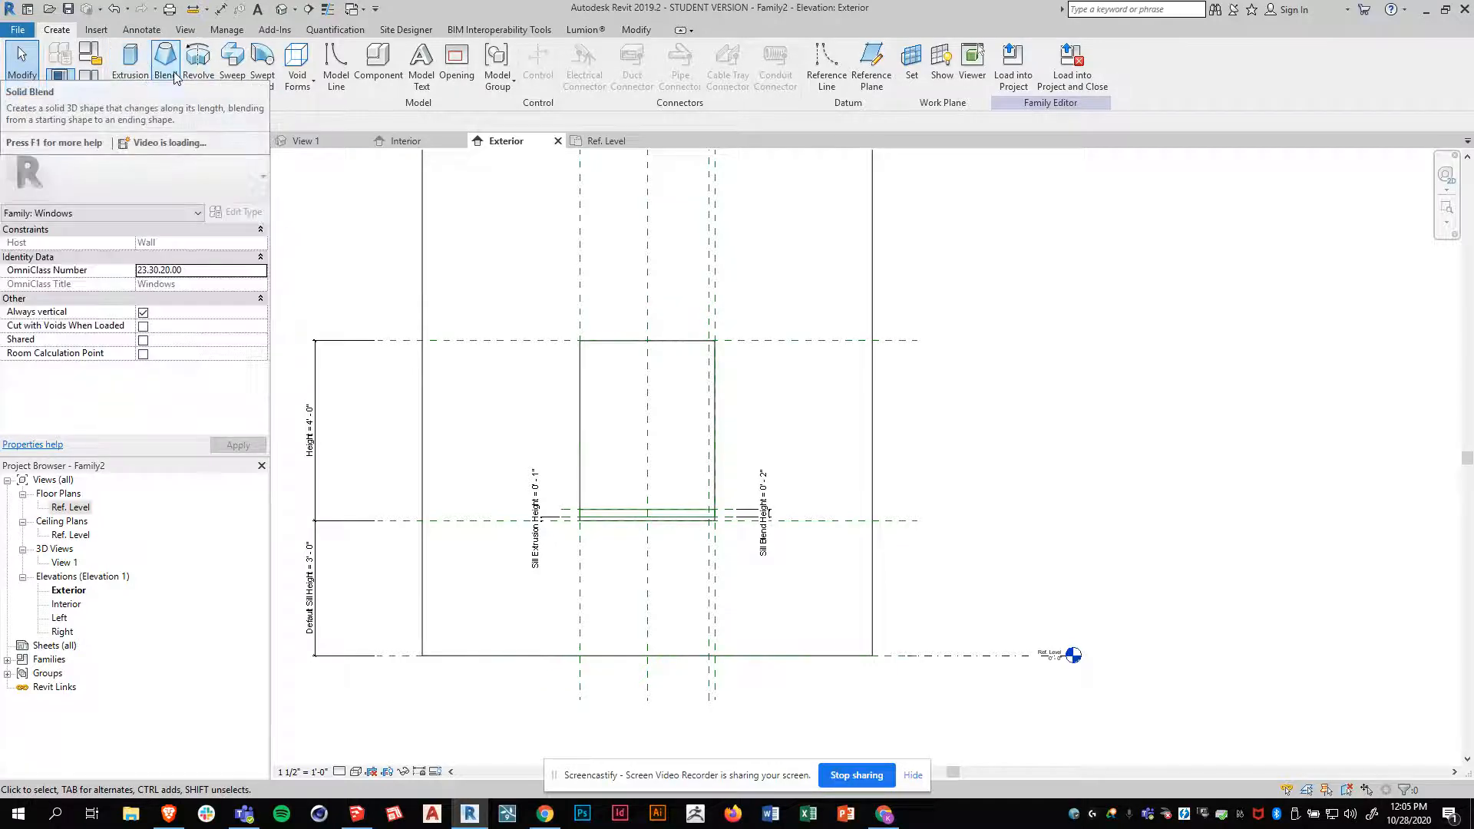
# Inspect the window opening and sill in 3D View 1, check the reference window in SketchUp, and return to Revit
pyautogui.click(342, 141)
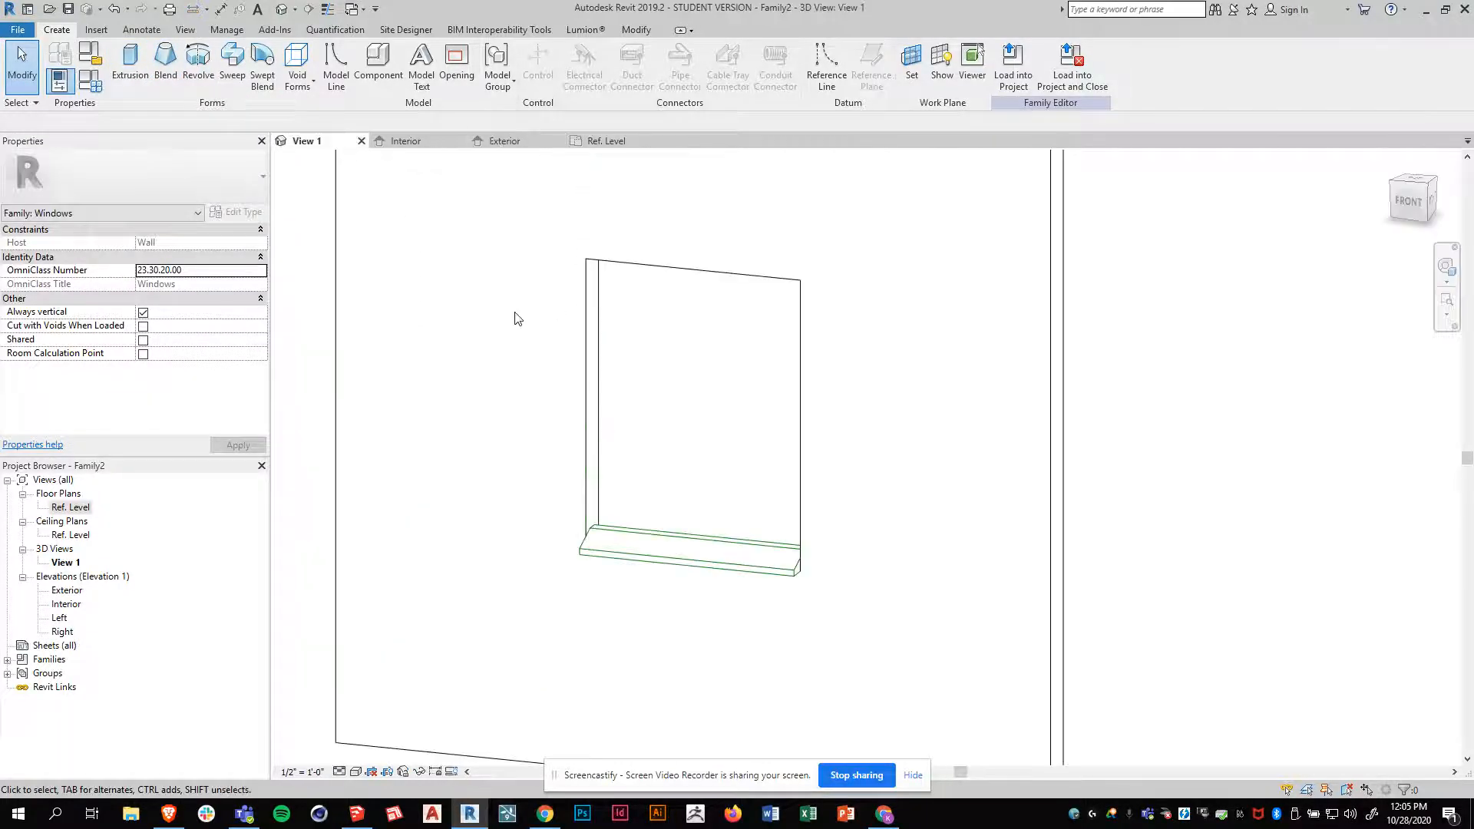
pyautogui.keyDown('shift'); pyautogui.moveTo(952, 594); pyautogui.dragTo(868, 641, button='middle'); pyautogui.keyUp('shift')
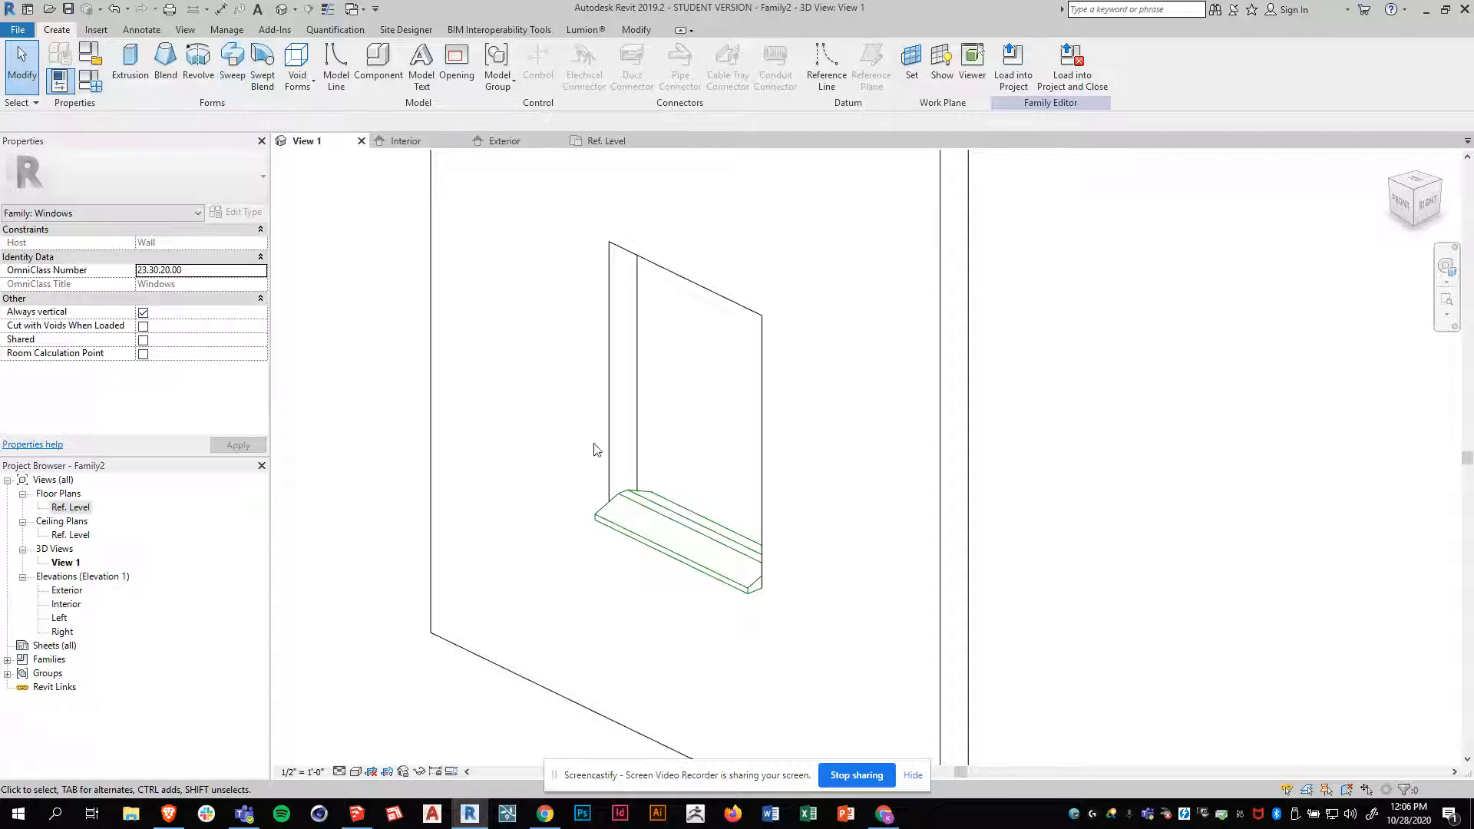
pyautogui.click(357, 815)
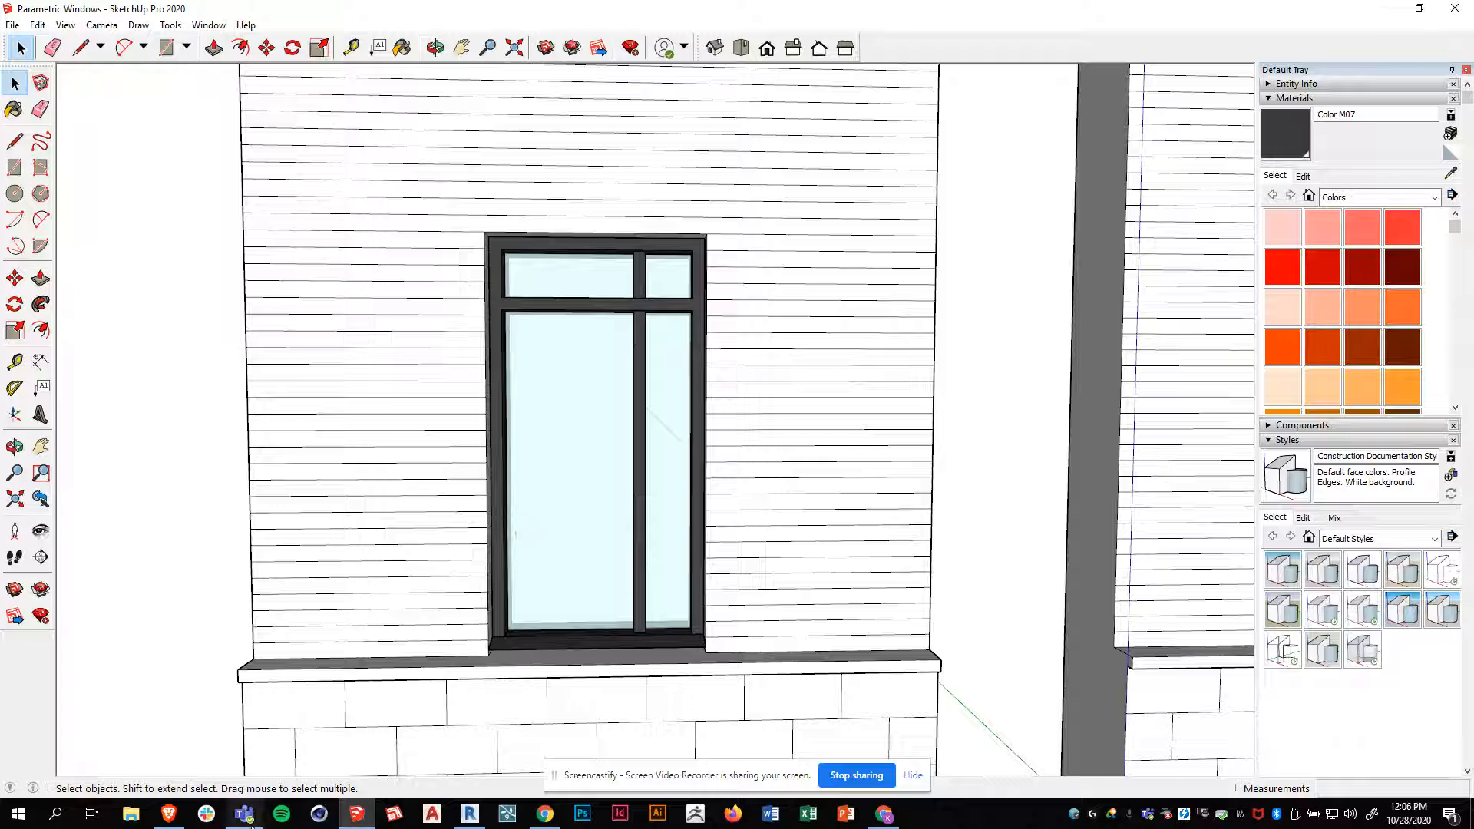
pyautogui.click(479, 815)
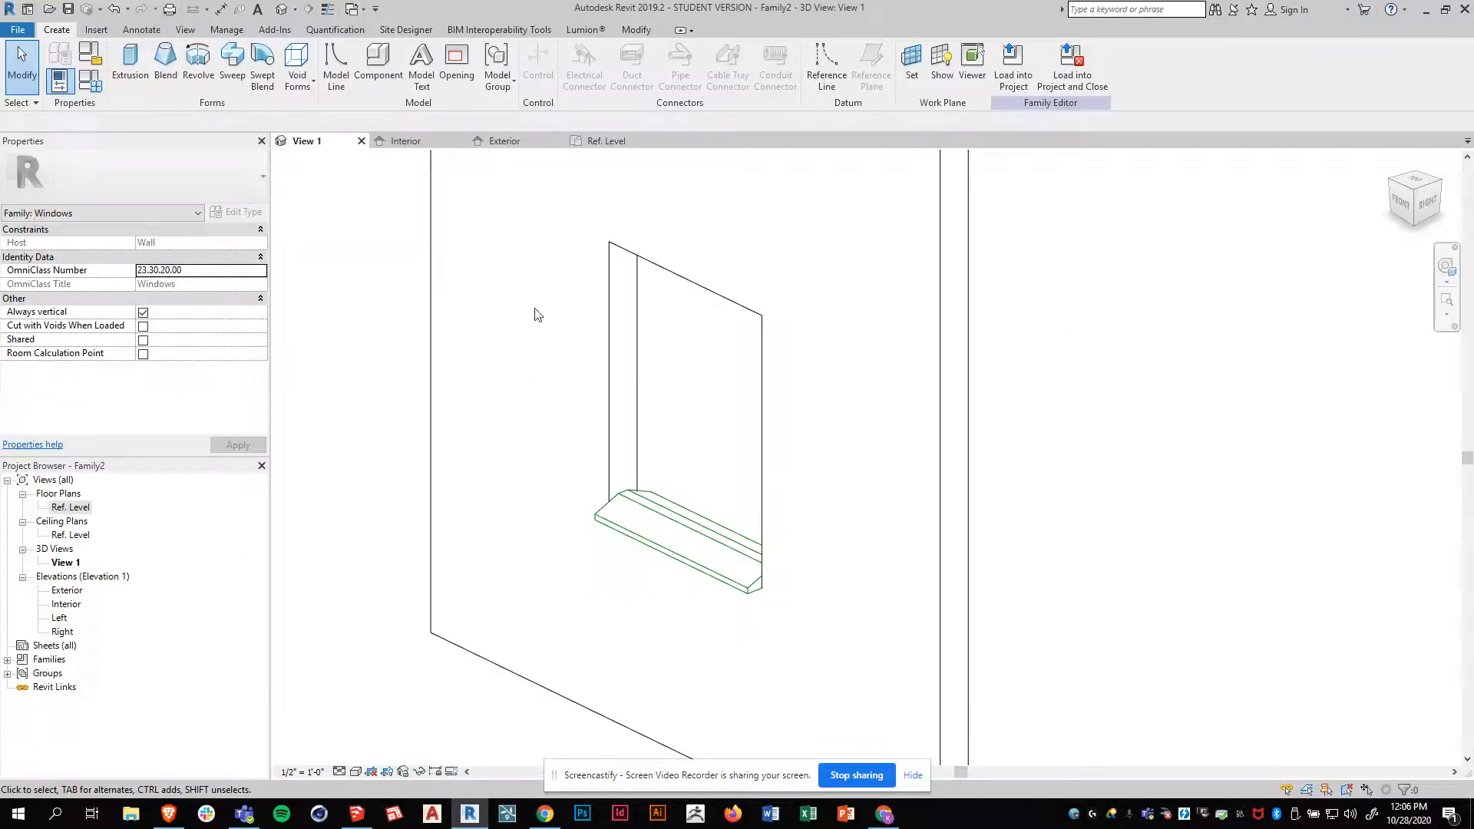
# In the Ref. Level floor plan, draw a vertical reference plane about 1 1/2" inside the right side of the window opening
pyautogui.click(605, 140)
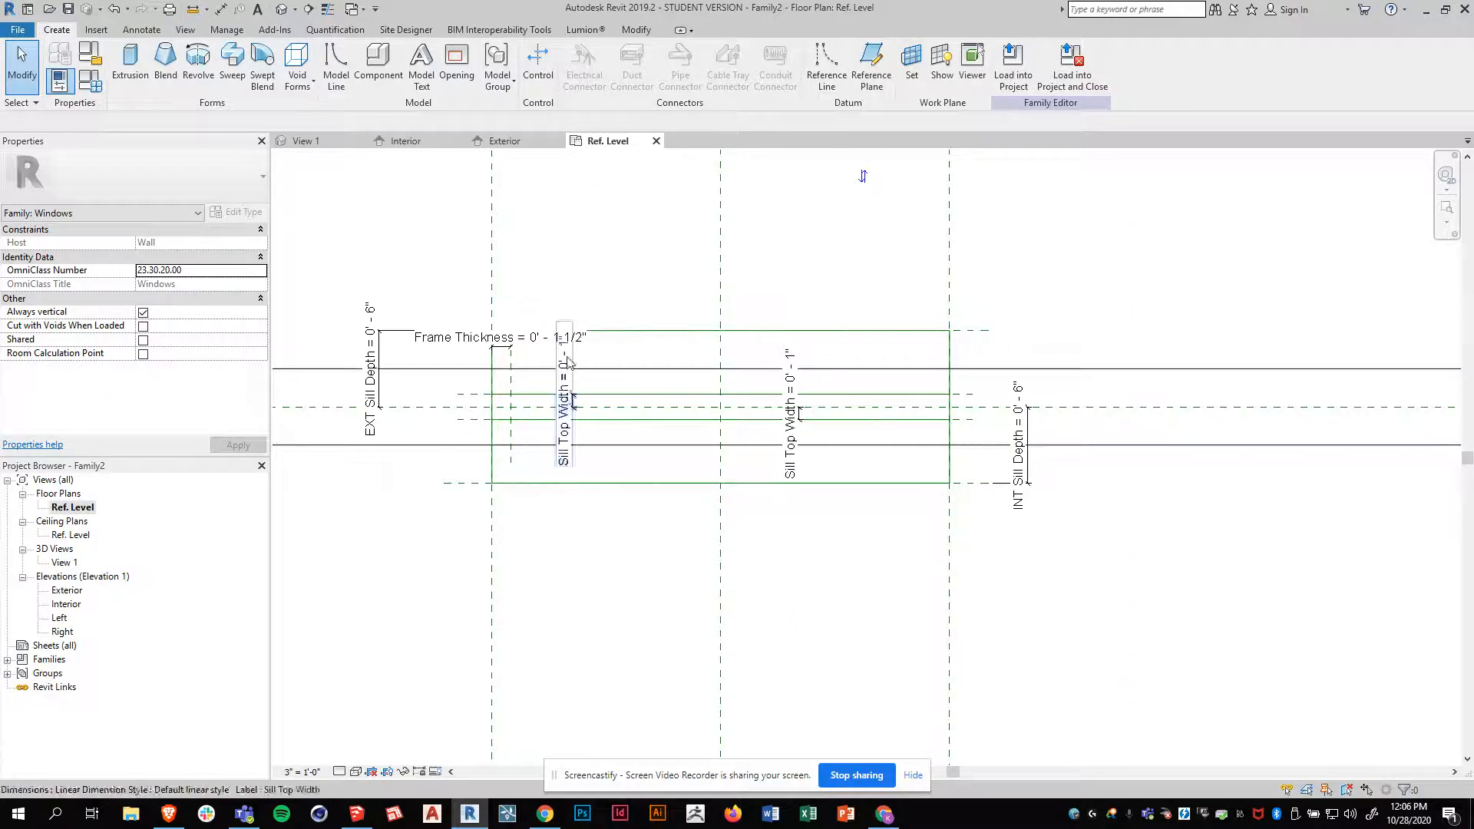
pyautogui.scroll(2, 568, 362)
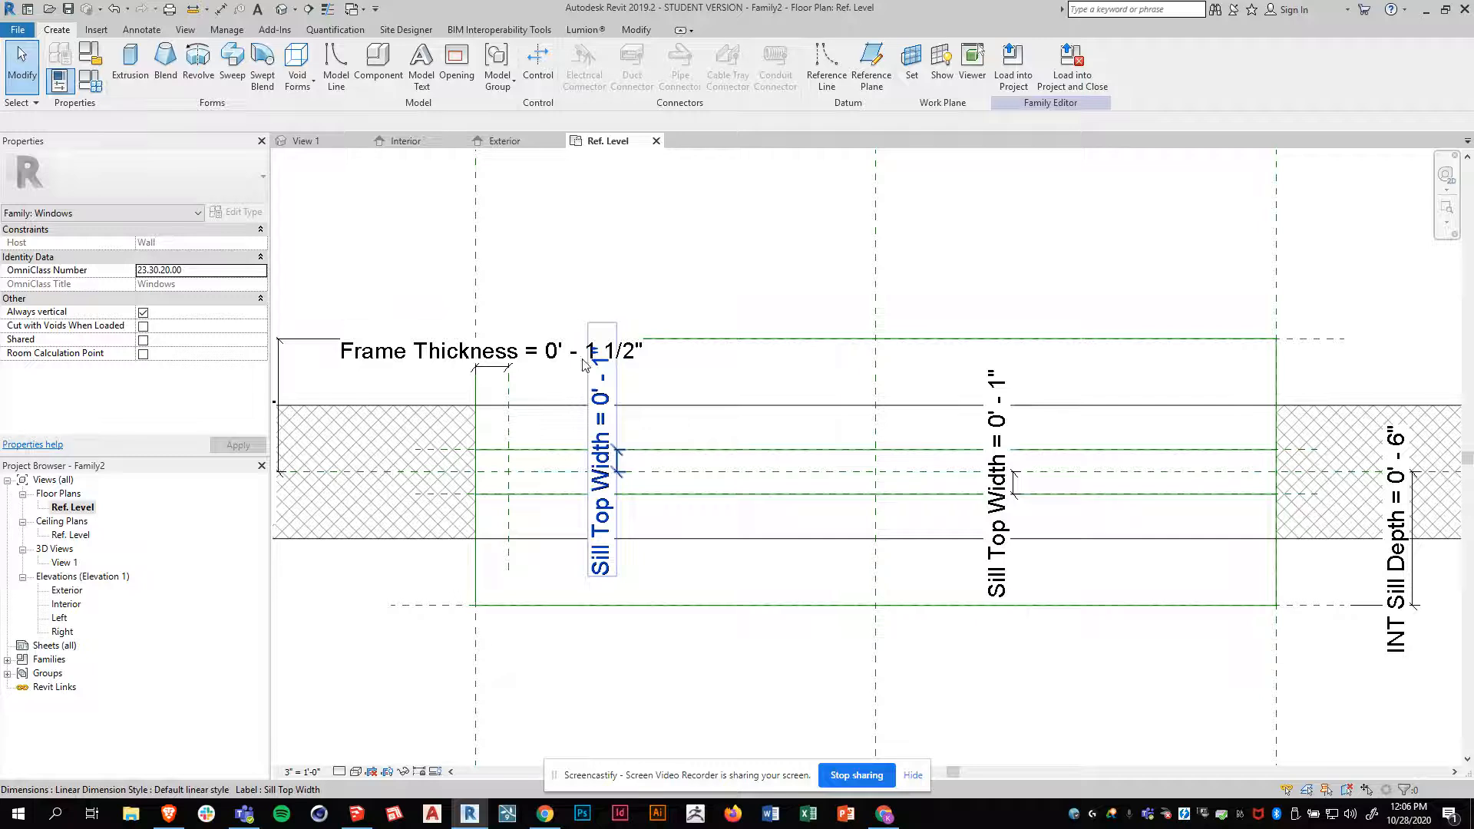
pyautogui.scroll(-1, 390, 207)
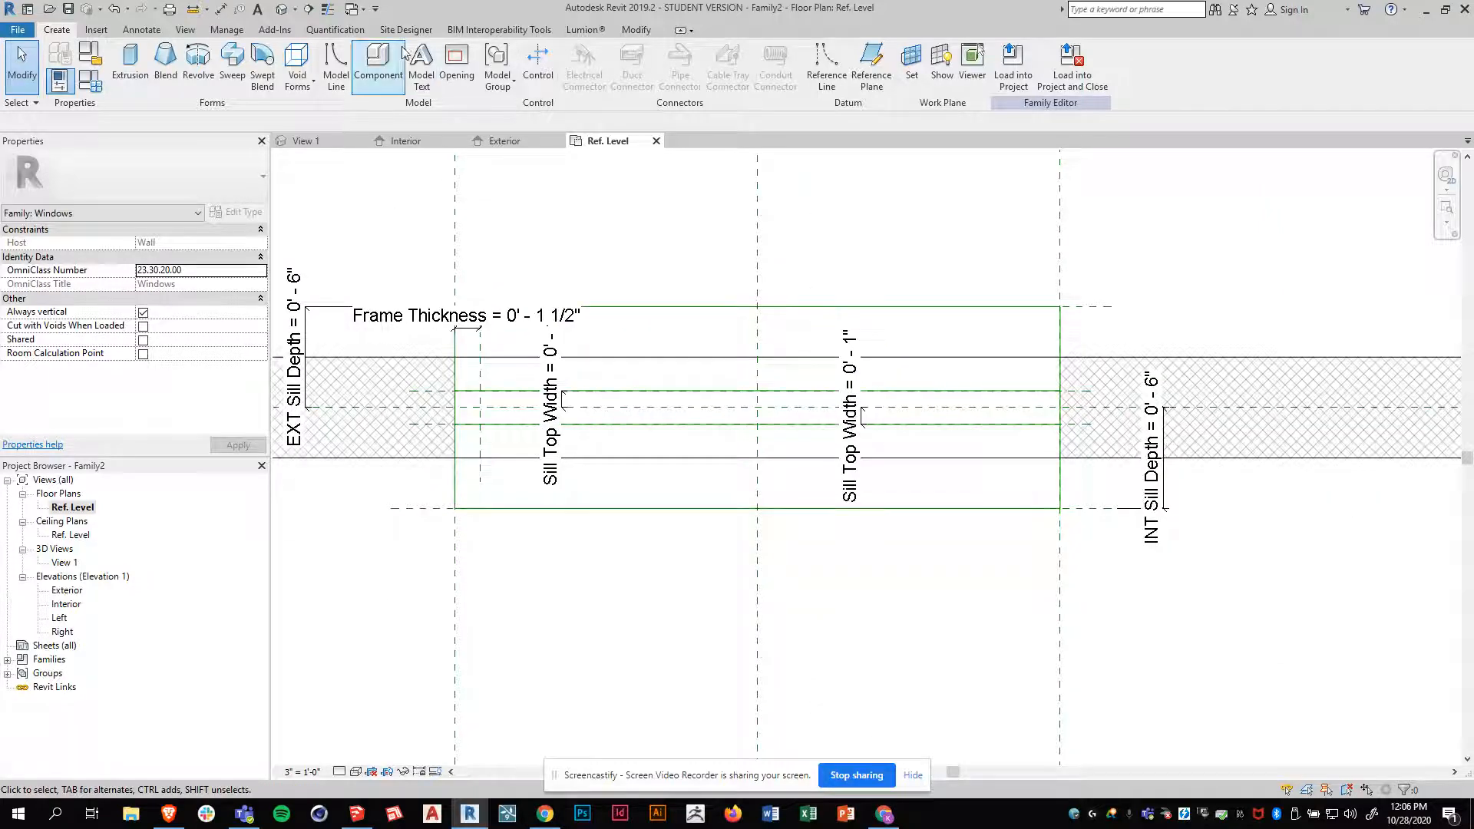
pyautogui.click(865, 66)
pyautogui.click(1036, 333)
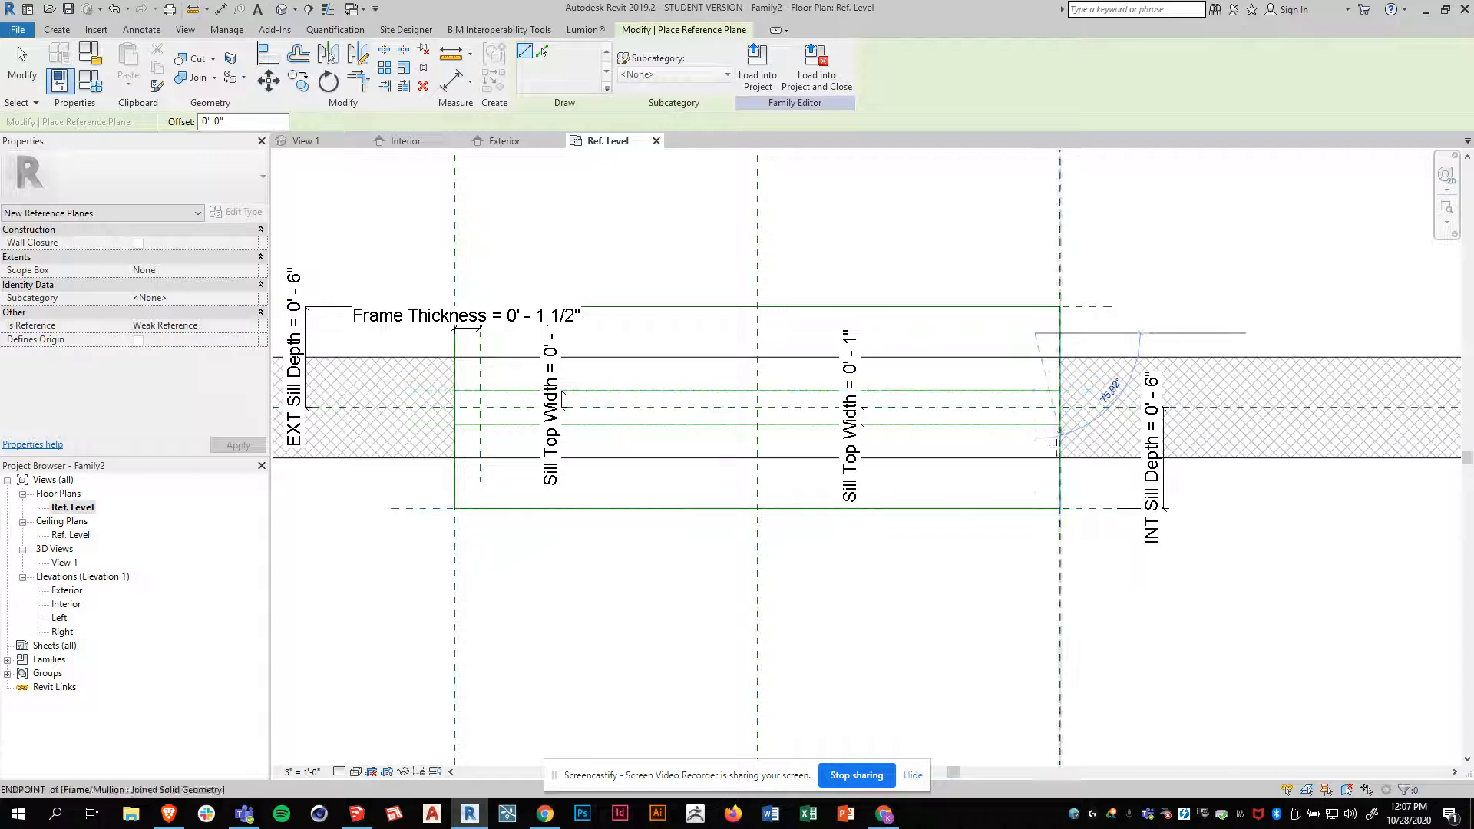
pyautogui.click(1035, 482)
pyautogui.press('Escape')
pyautogui.press('Escape')
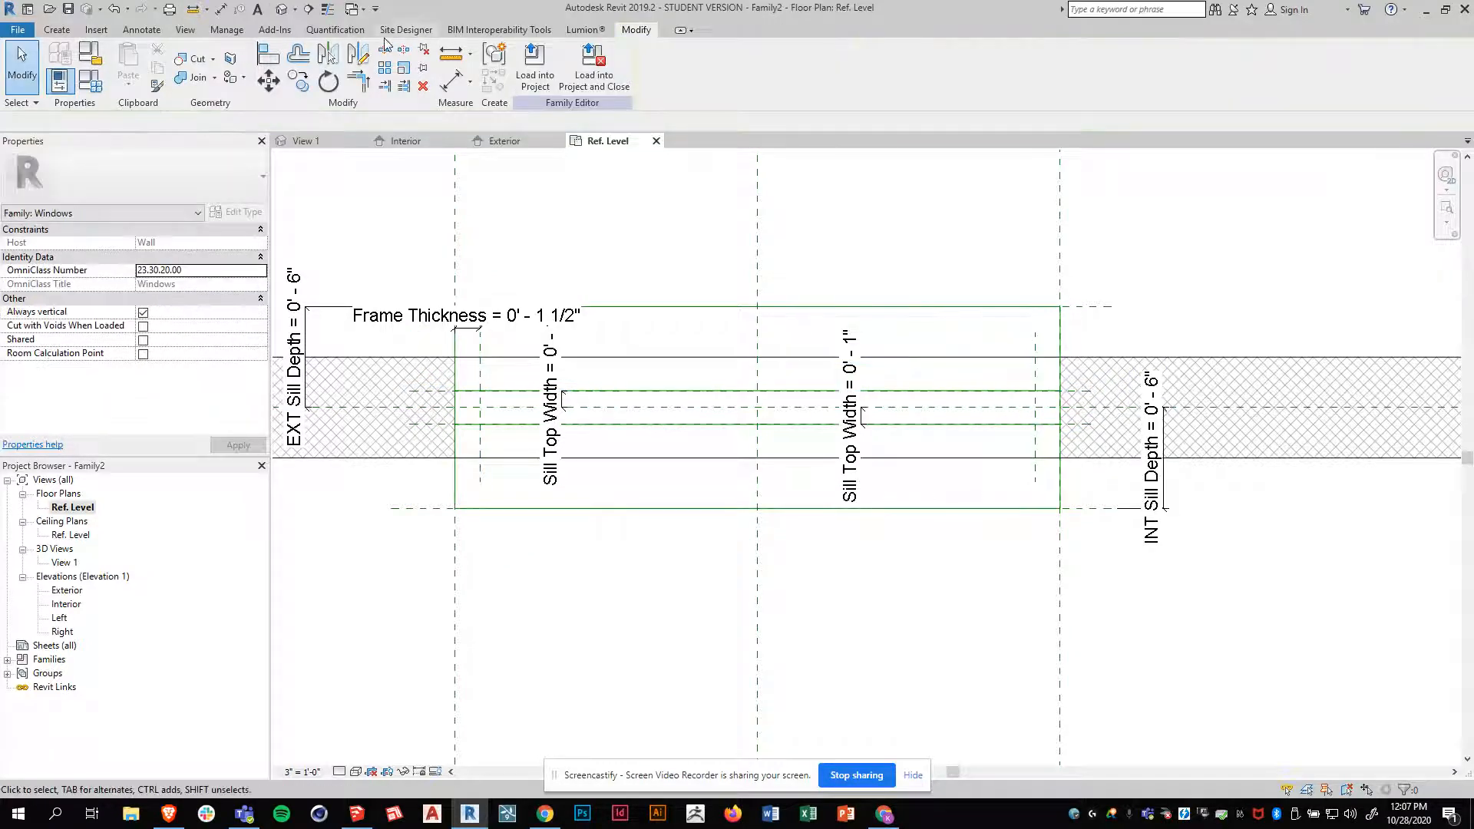
# Add an aligned dimension between the opening's right reference plane and the new vertical plane, placing it above the wall
pyautogui.click(142, 29)
pyautogui.click(65, 66)
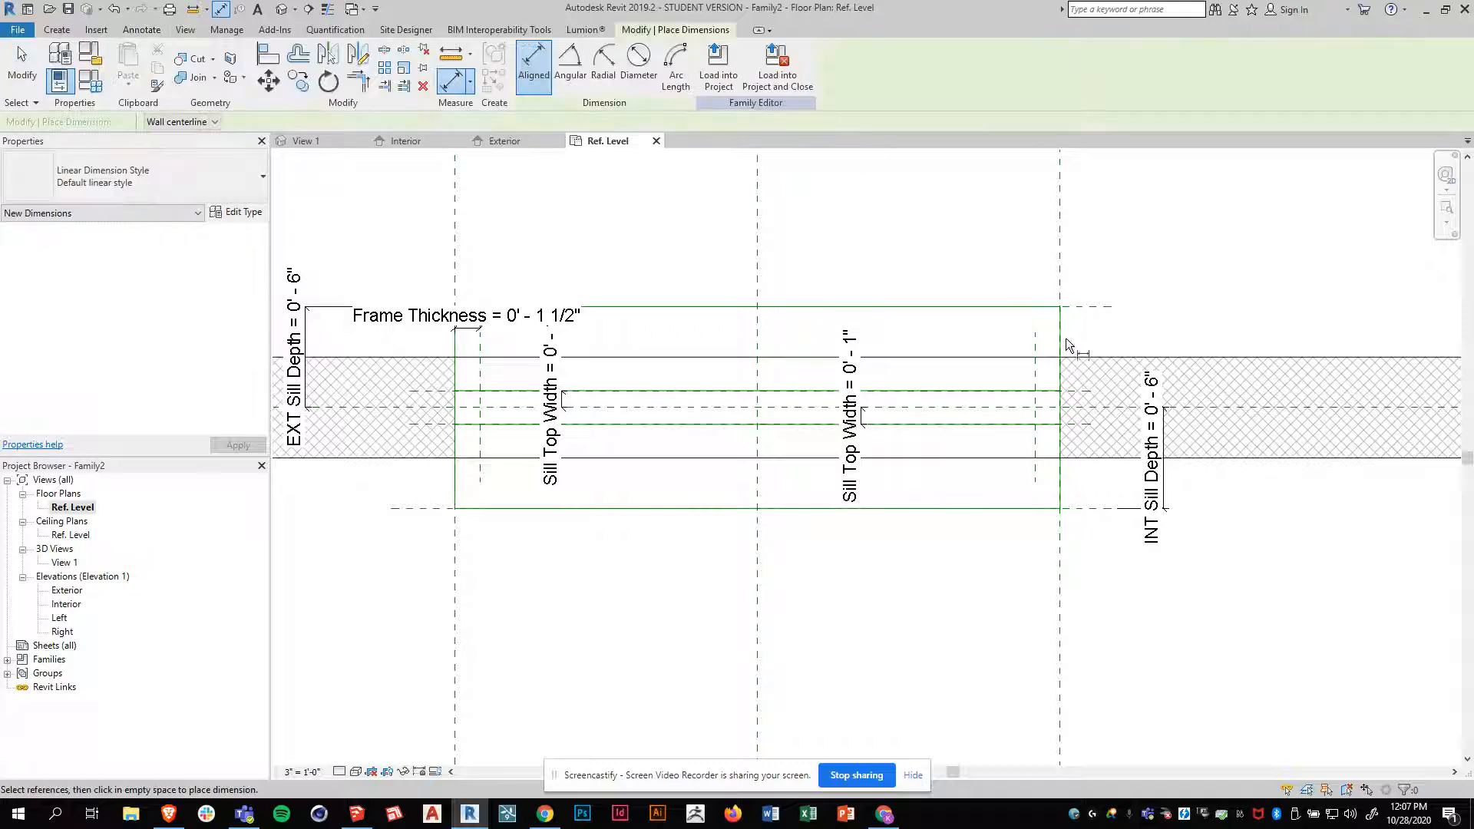
pyautogui.click(1061, 280)
pyautogui.click(1035, 346)
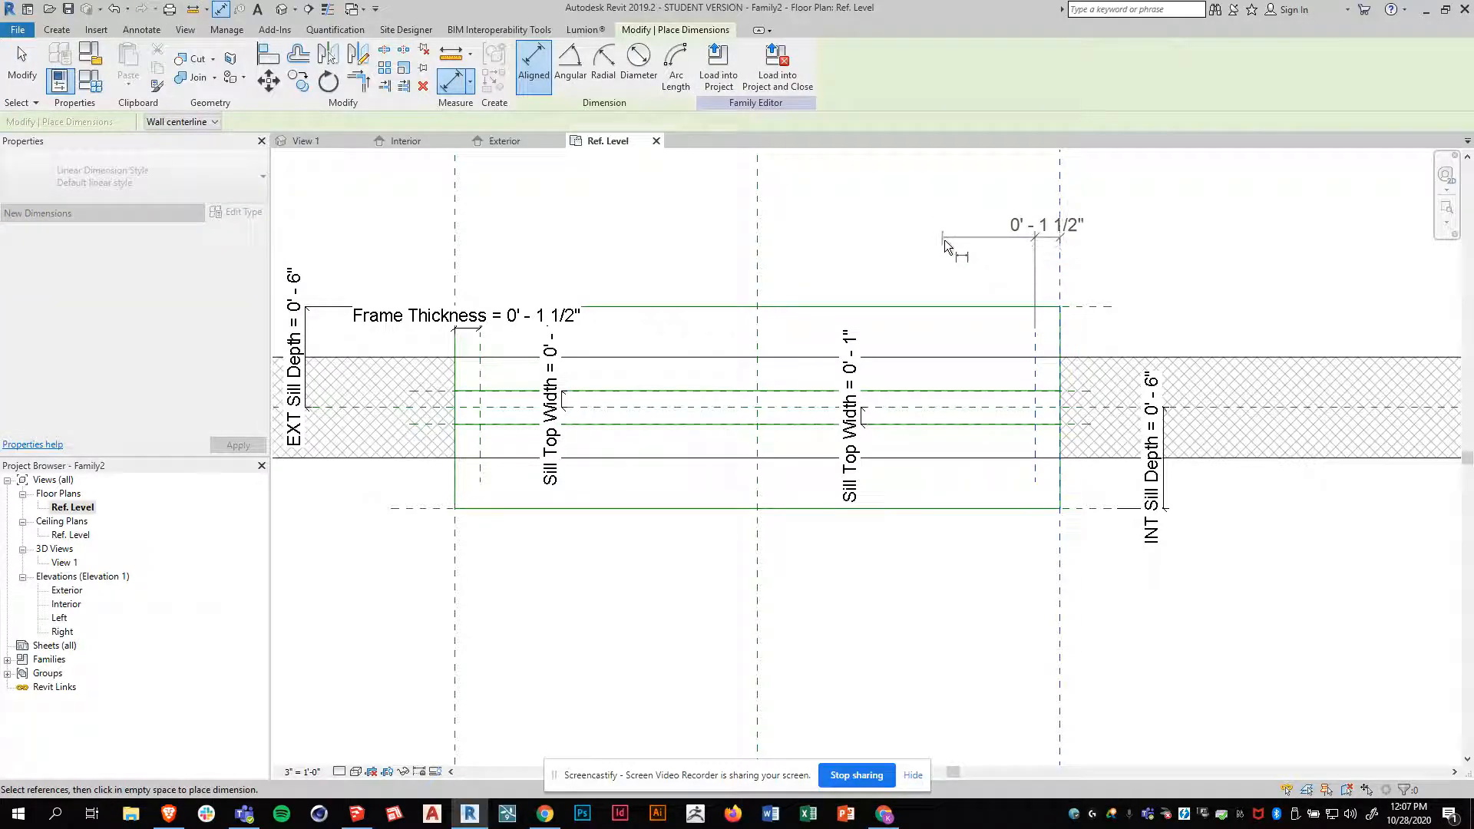
pyautogui.click(1043, 255)
pyautogui.press('Escape')
# Label the new dimension at the right side of the opening with the Frame Thickness parameter
pyautogui.click(1046, 256)
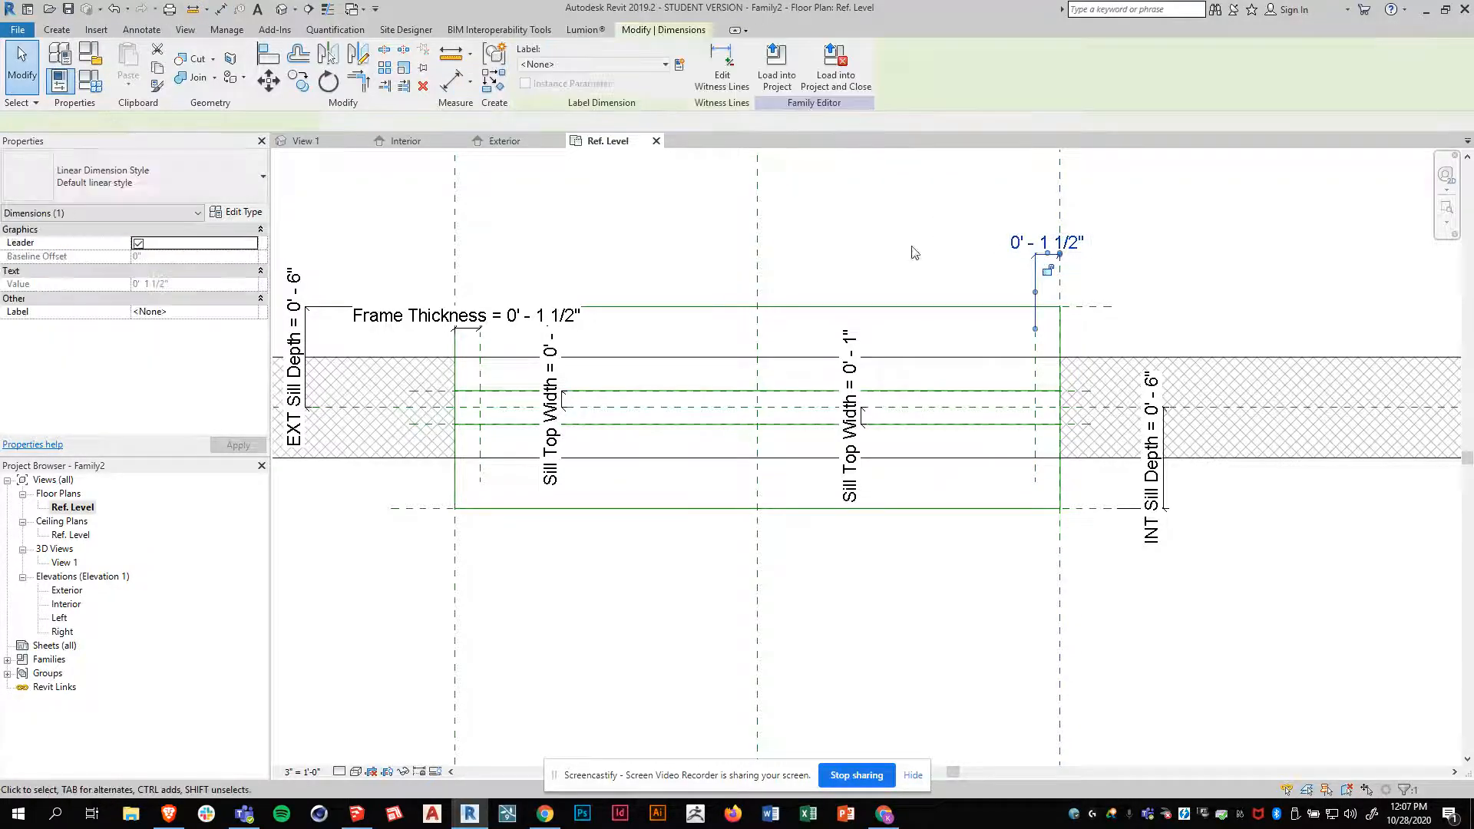
pyautogui.click(619, 65)
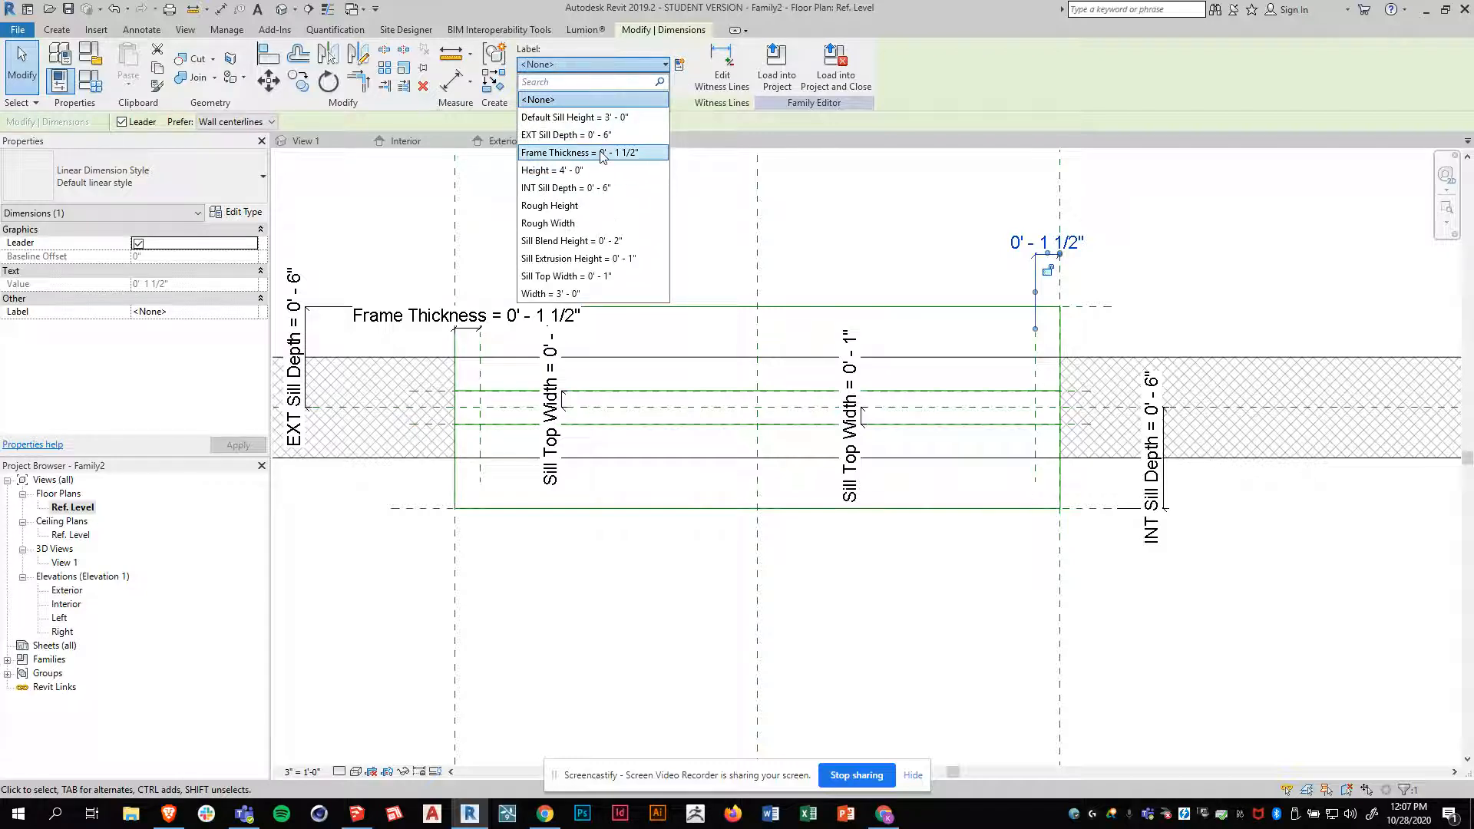
pyautogui.click(629, 172)
pyautogui.click(1227, 301)
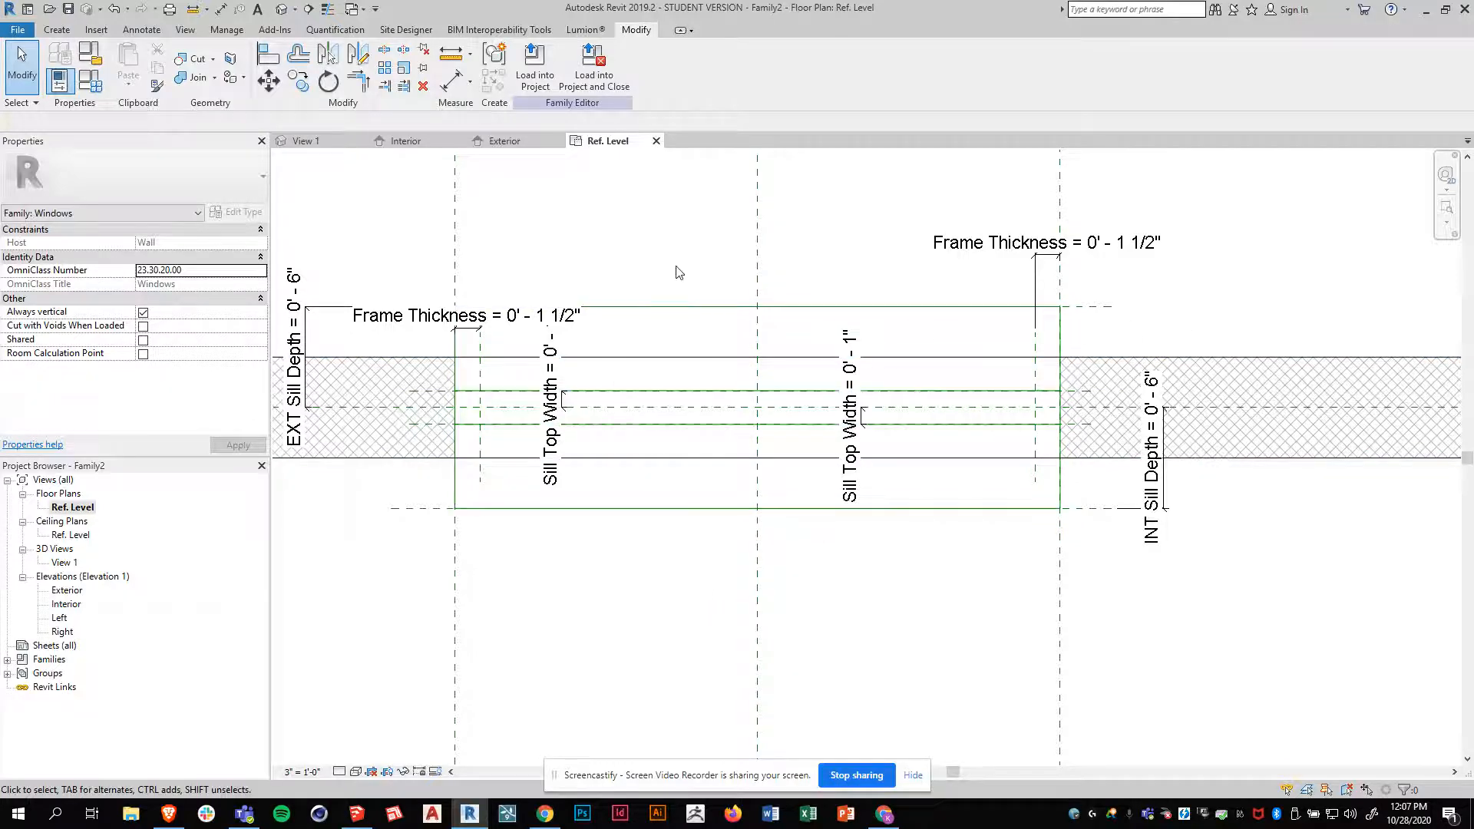
pyautogui.scroll(-1, 756, 372)
pyautogui.scroll(1, 758, 376)
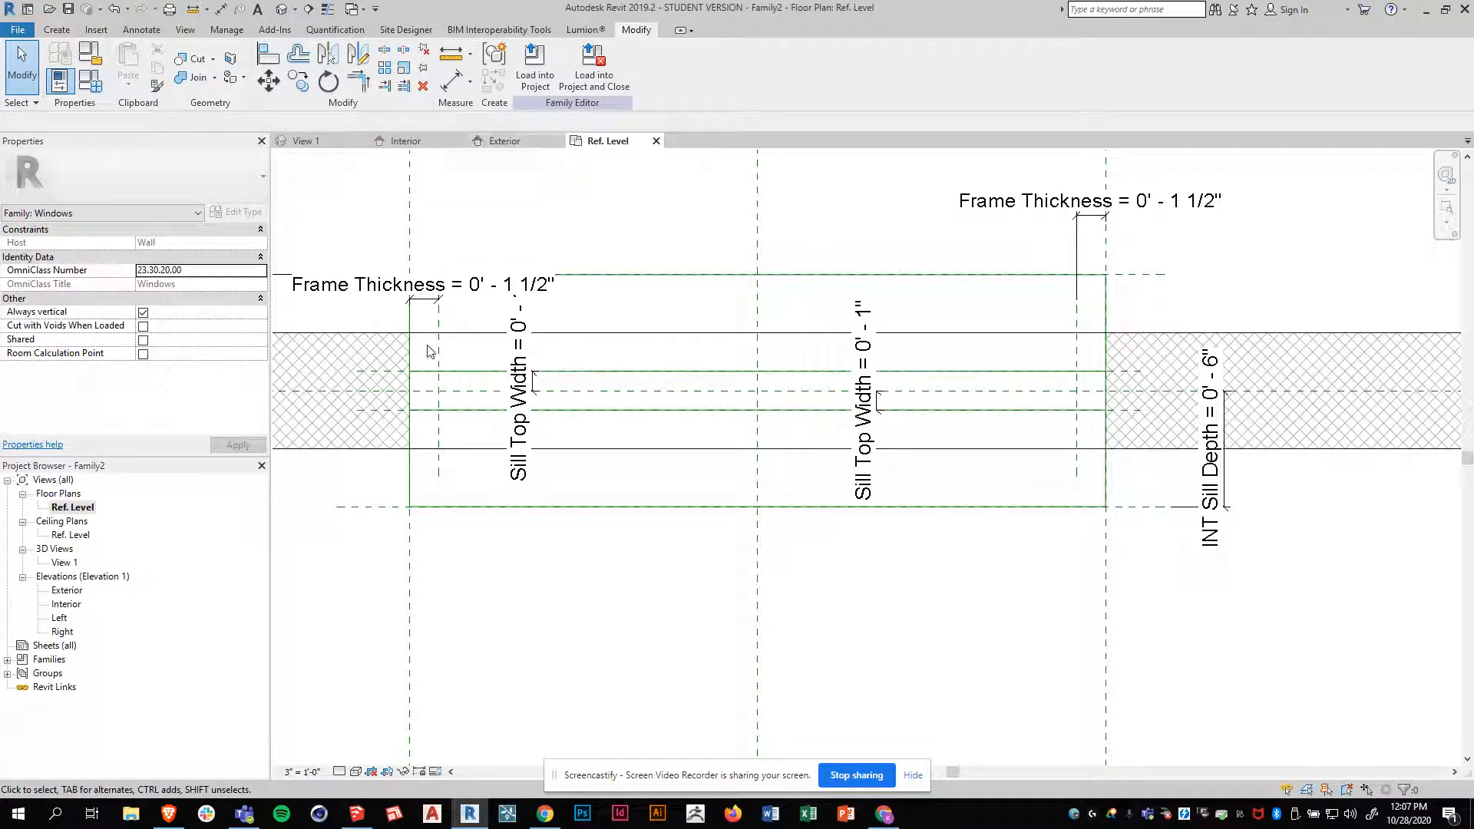
# Start a sweep with a sketched path on work plane Reference Plane : Center (Front/Back), shown in the Exterior elevation
pyautogui.click(63, 30)
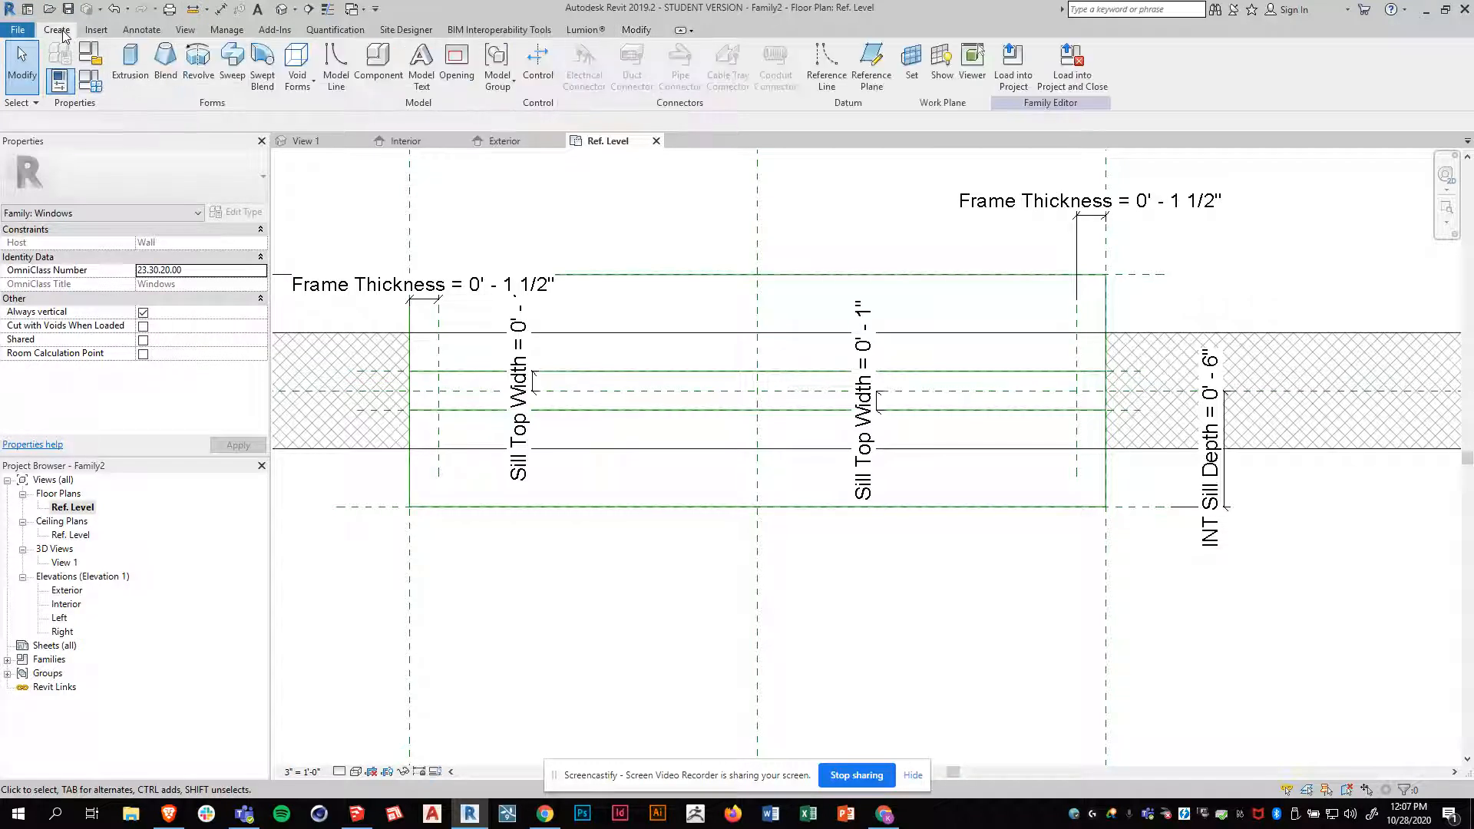
pyautogui.click(232, 65)
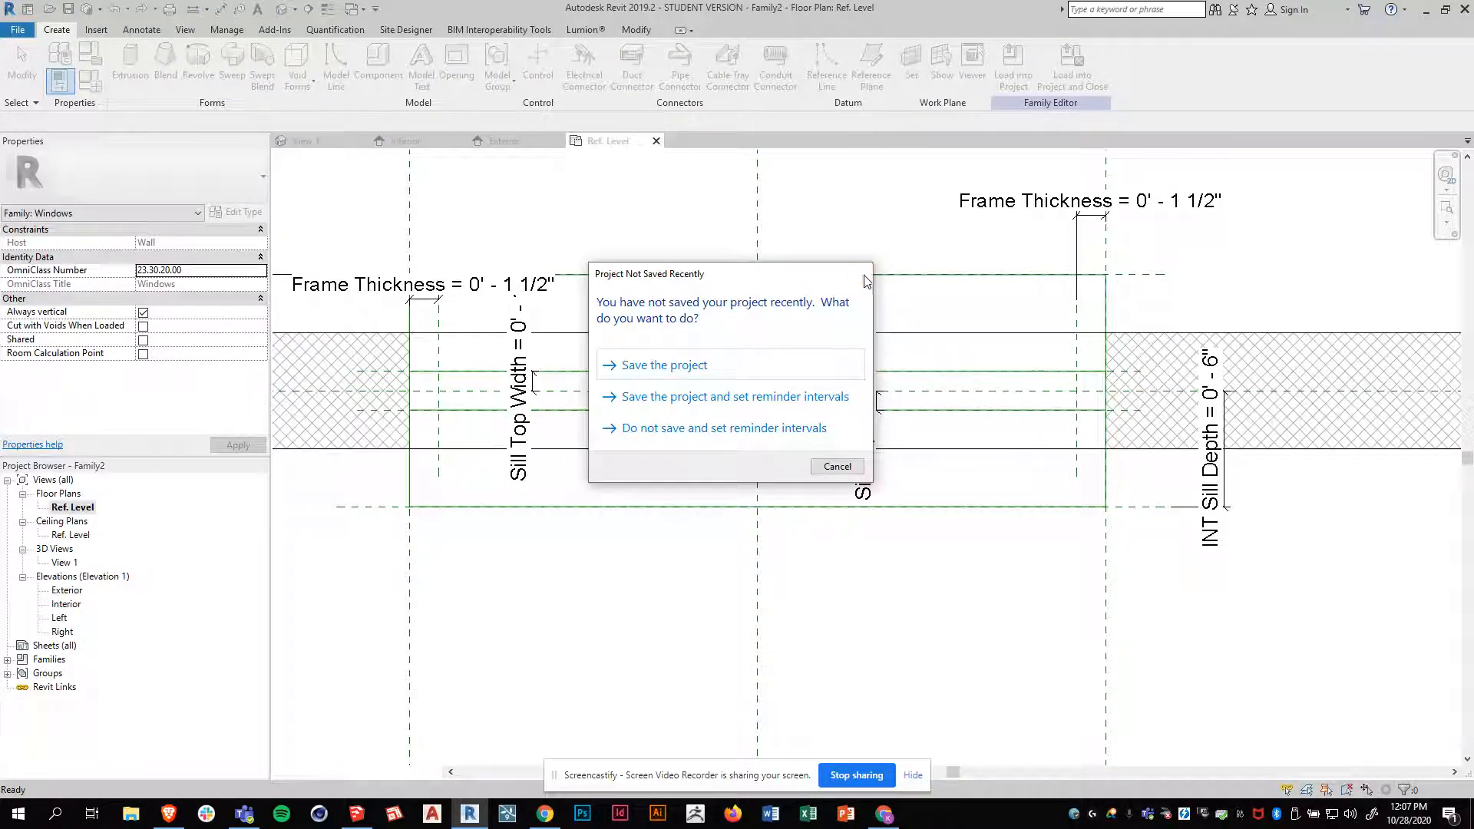
pyautogui.click(866, 277)
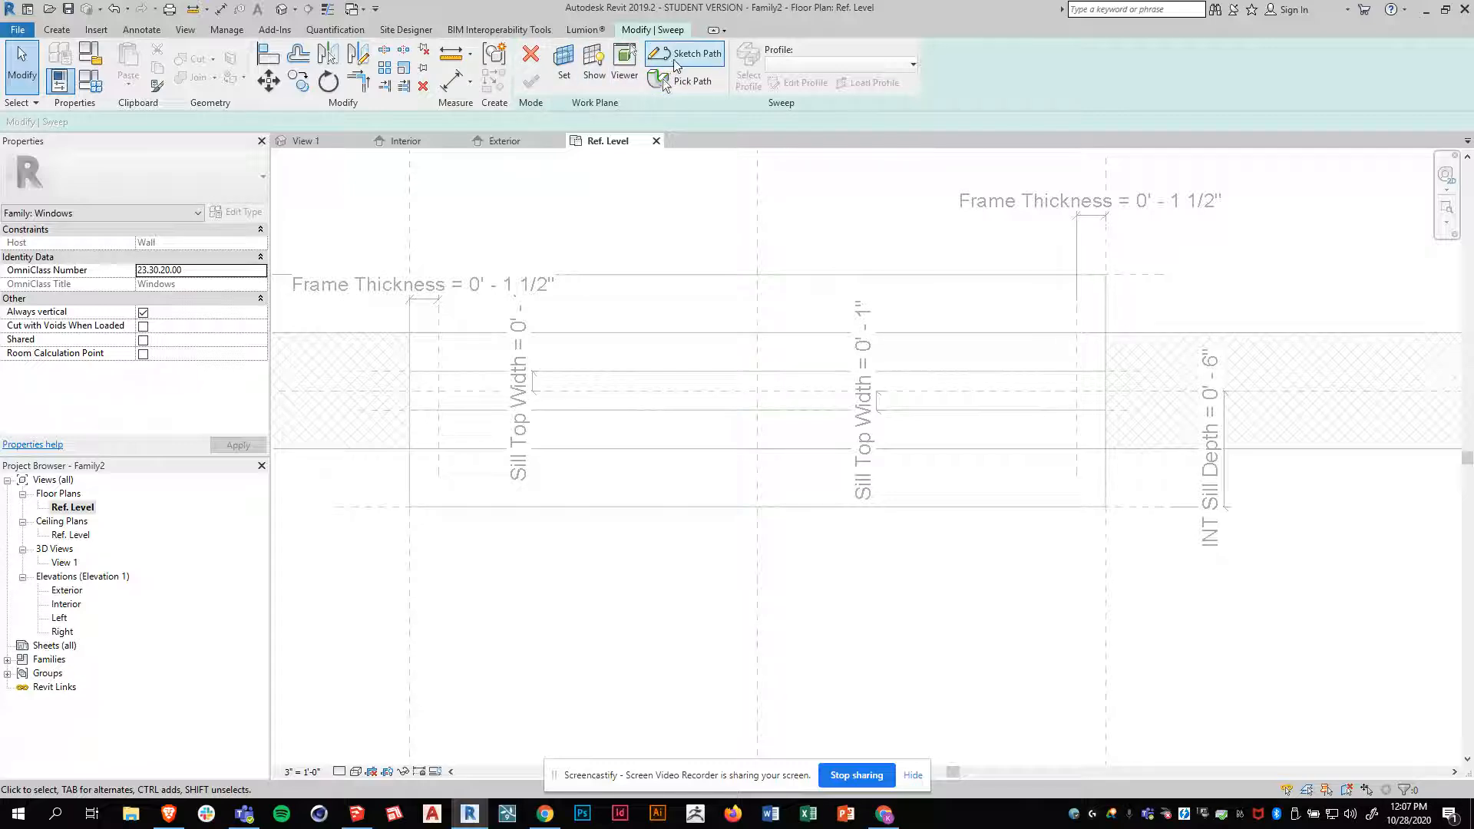
pyautogui.click(676, 63)
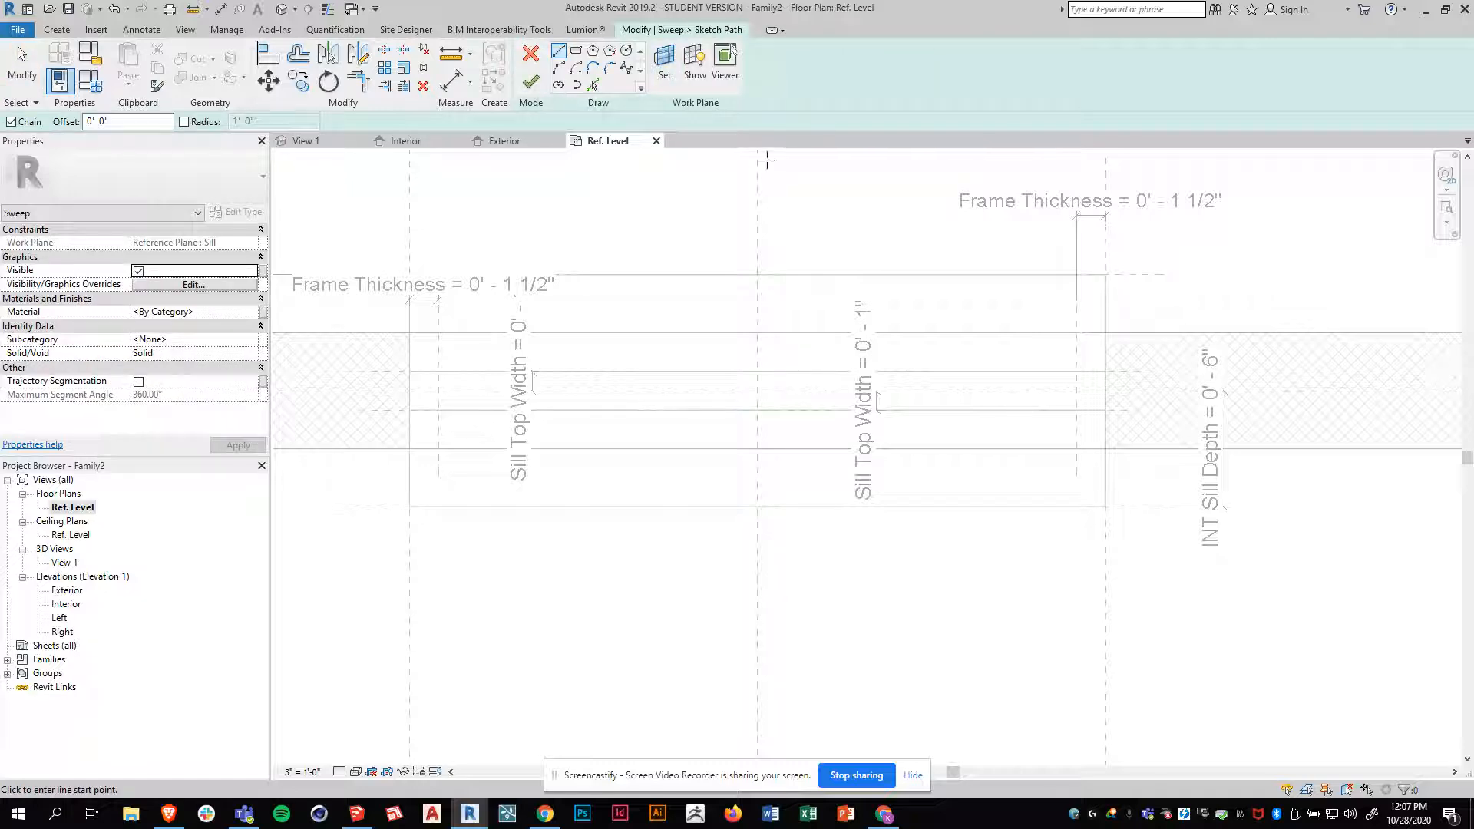
pyautogui.click(665, 69)
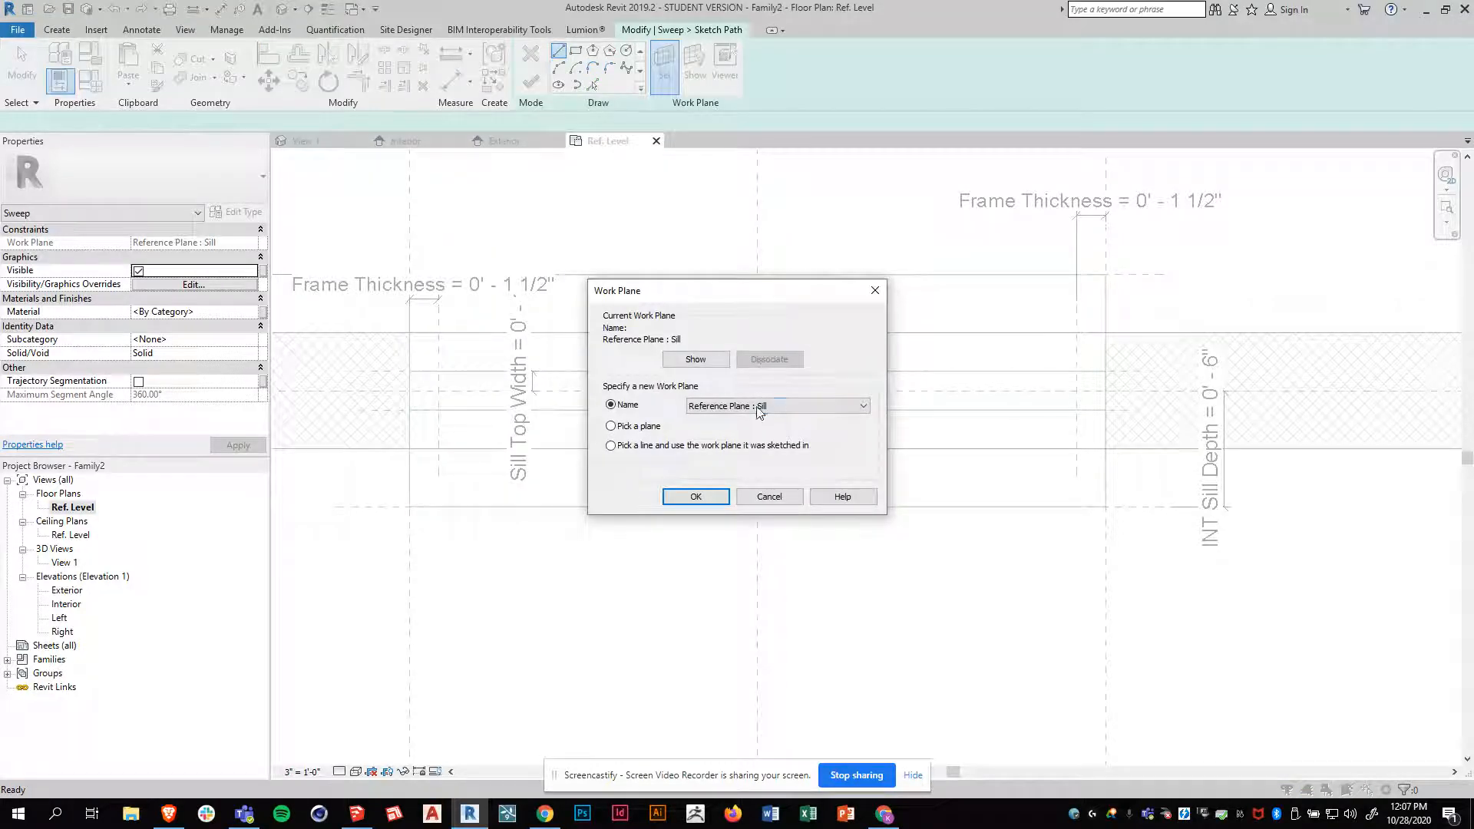
pyautogui.click(758, 406)
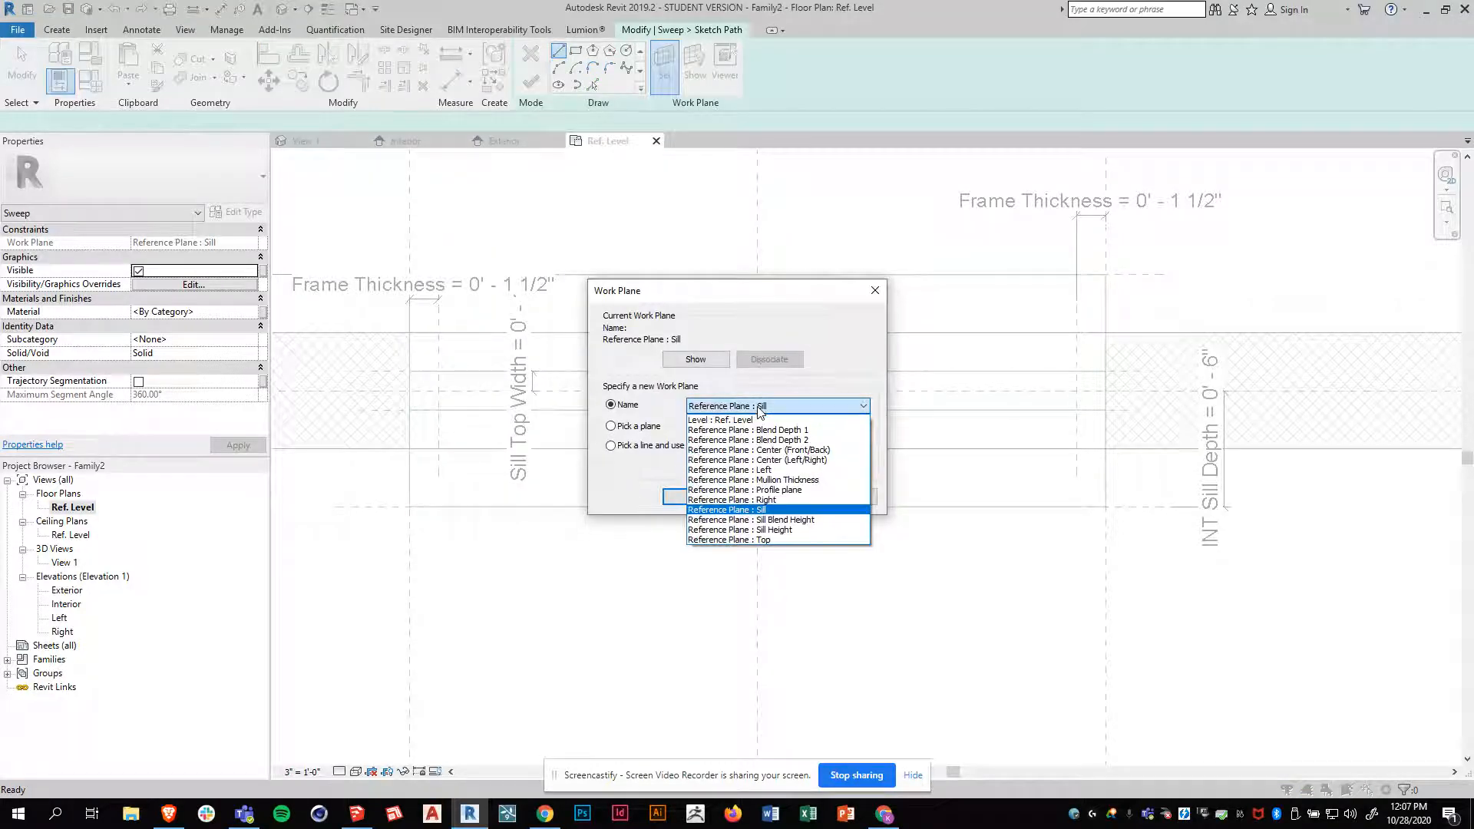
pyautogui.click(818, 452)
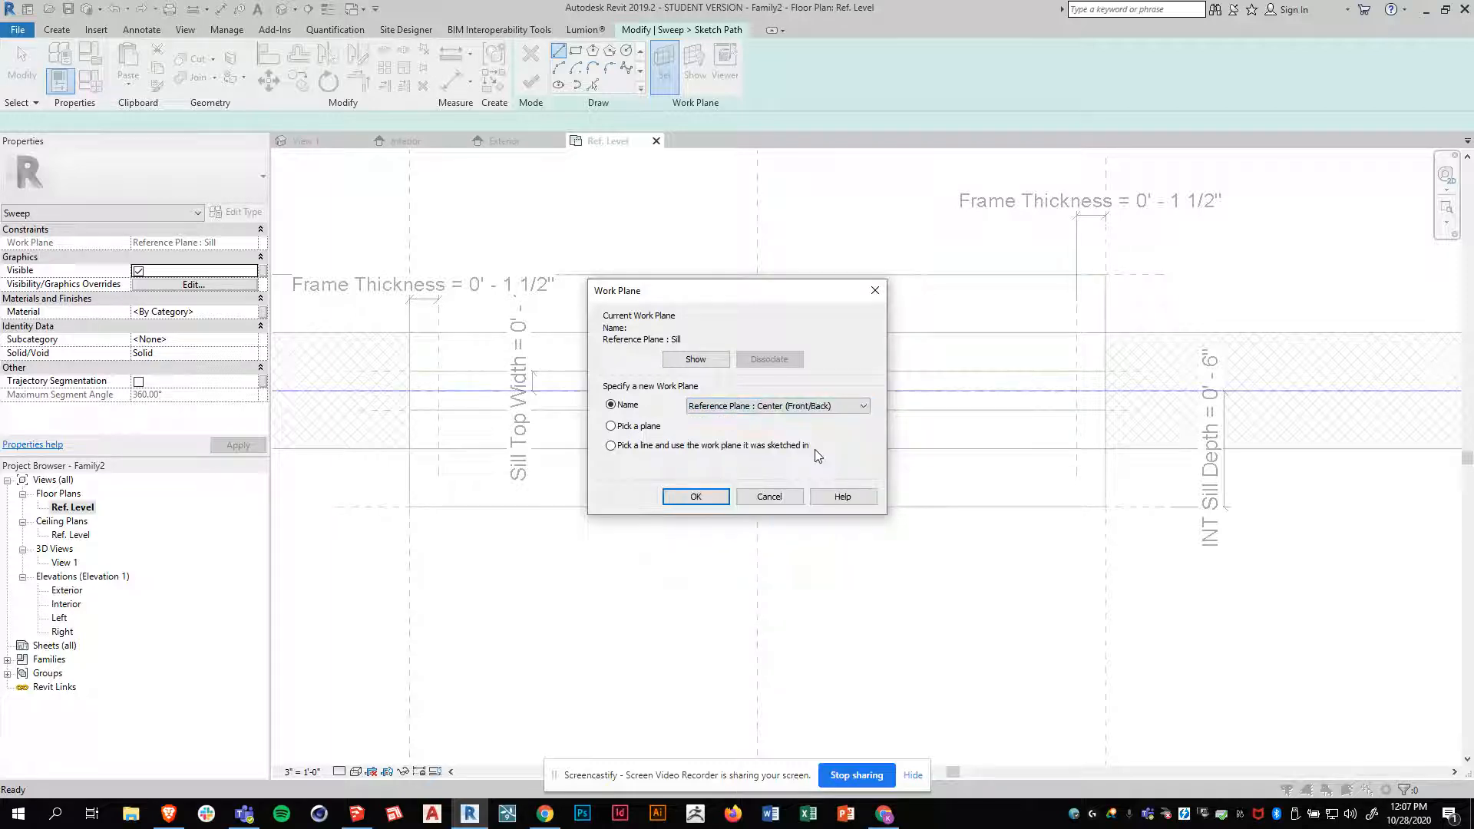
pyautogui.click(701, 497)
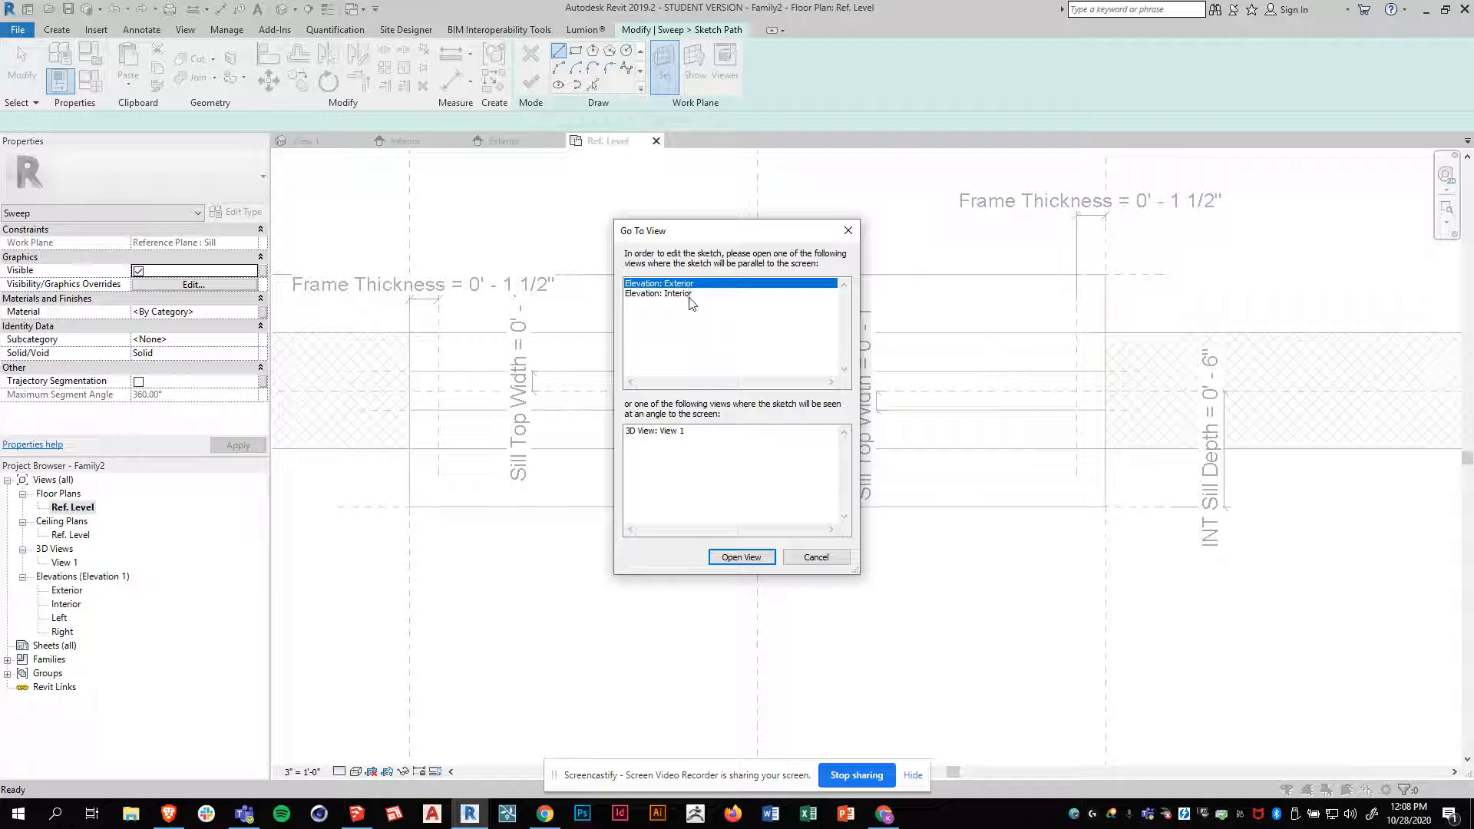
pyautogui.click(745, 558)
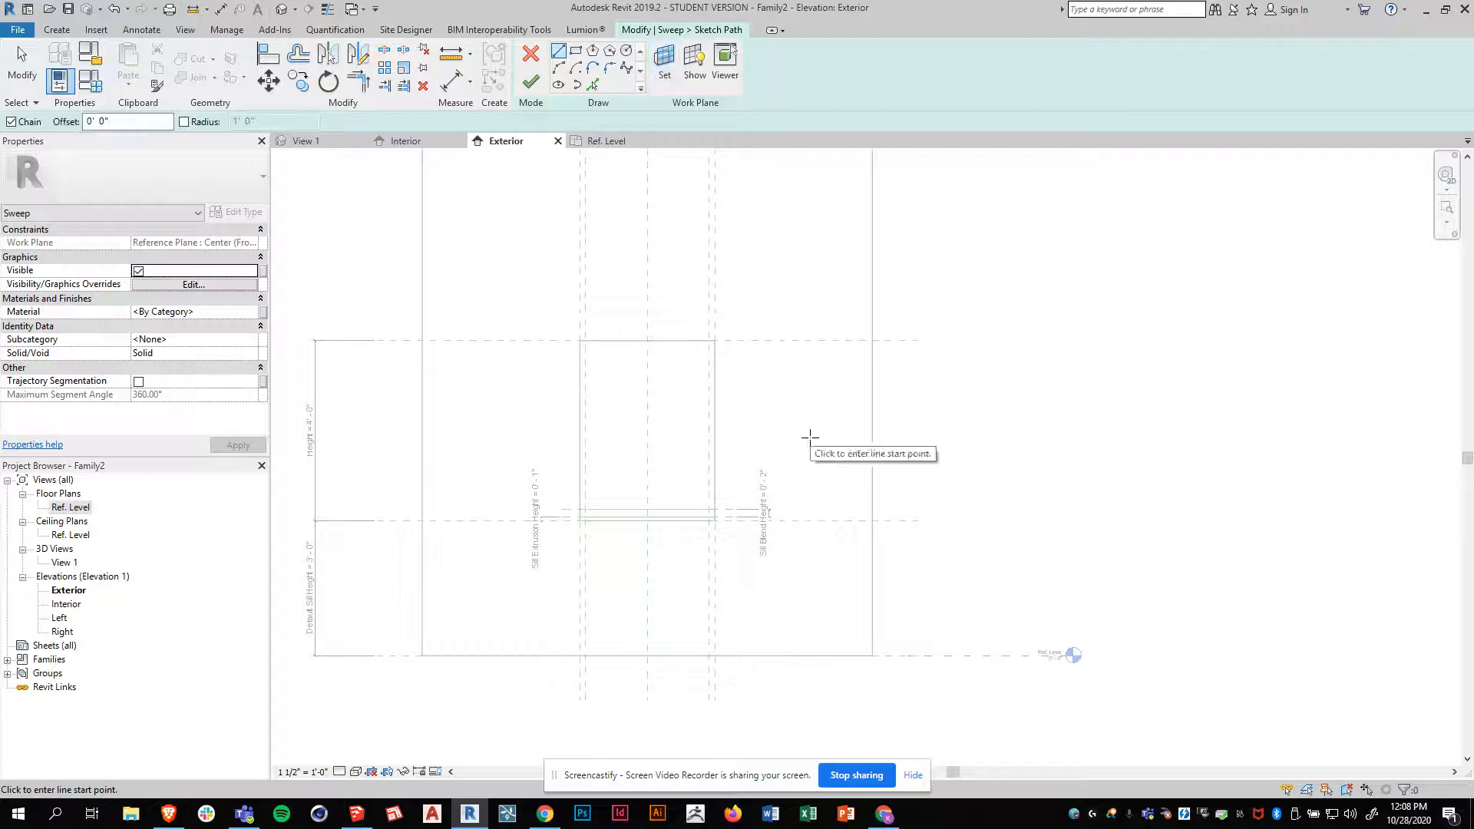
# Sketch the sweep path from the sill top up the left side, across the head and down the right side, and finish it
pyautogui.scroll(1, 698, 533)
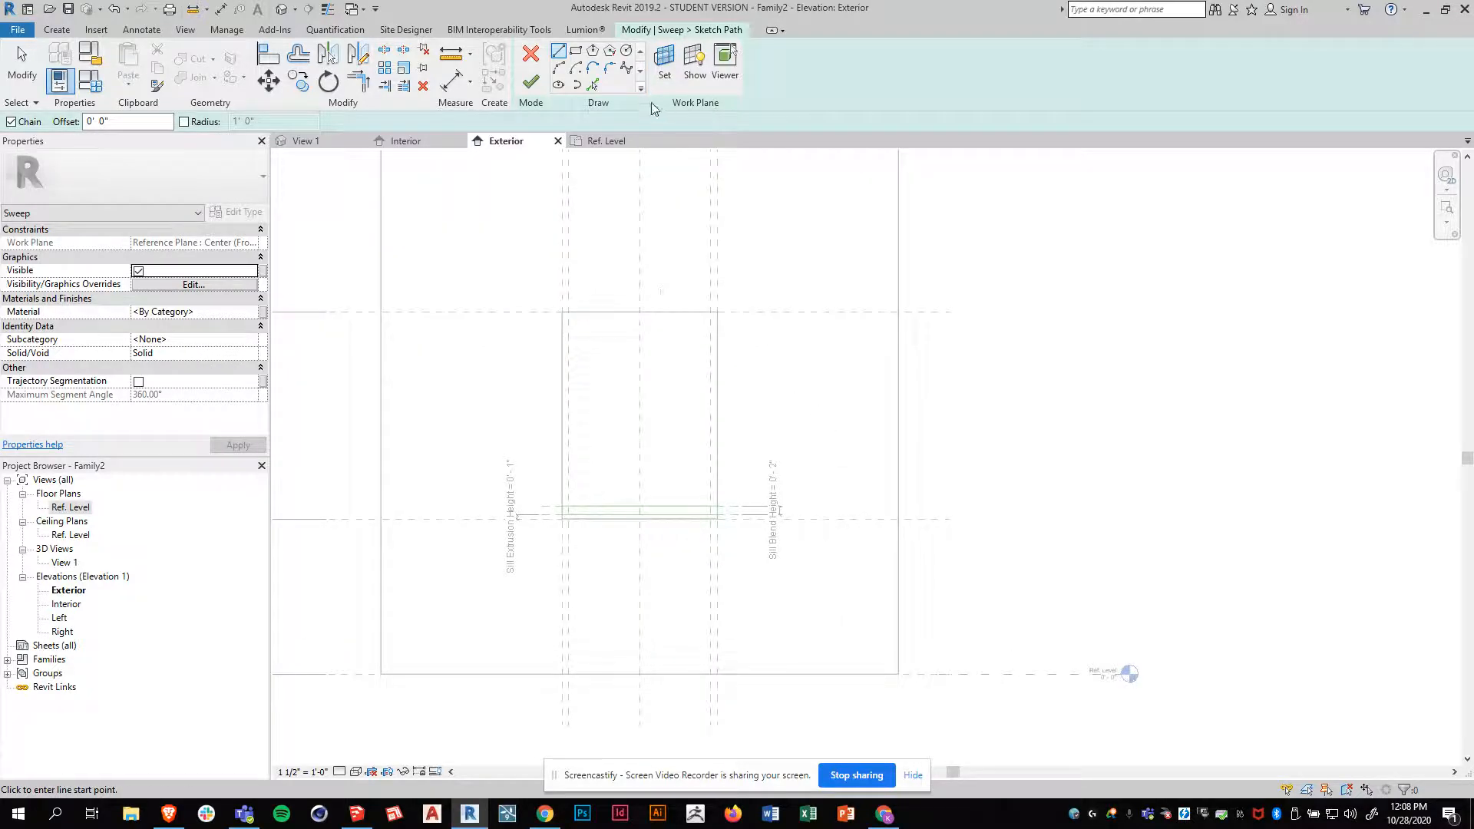
pyautogui.click(562, 506)
pyautogui.click(562, 312)
pyautogui.click(717, 312)
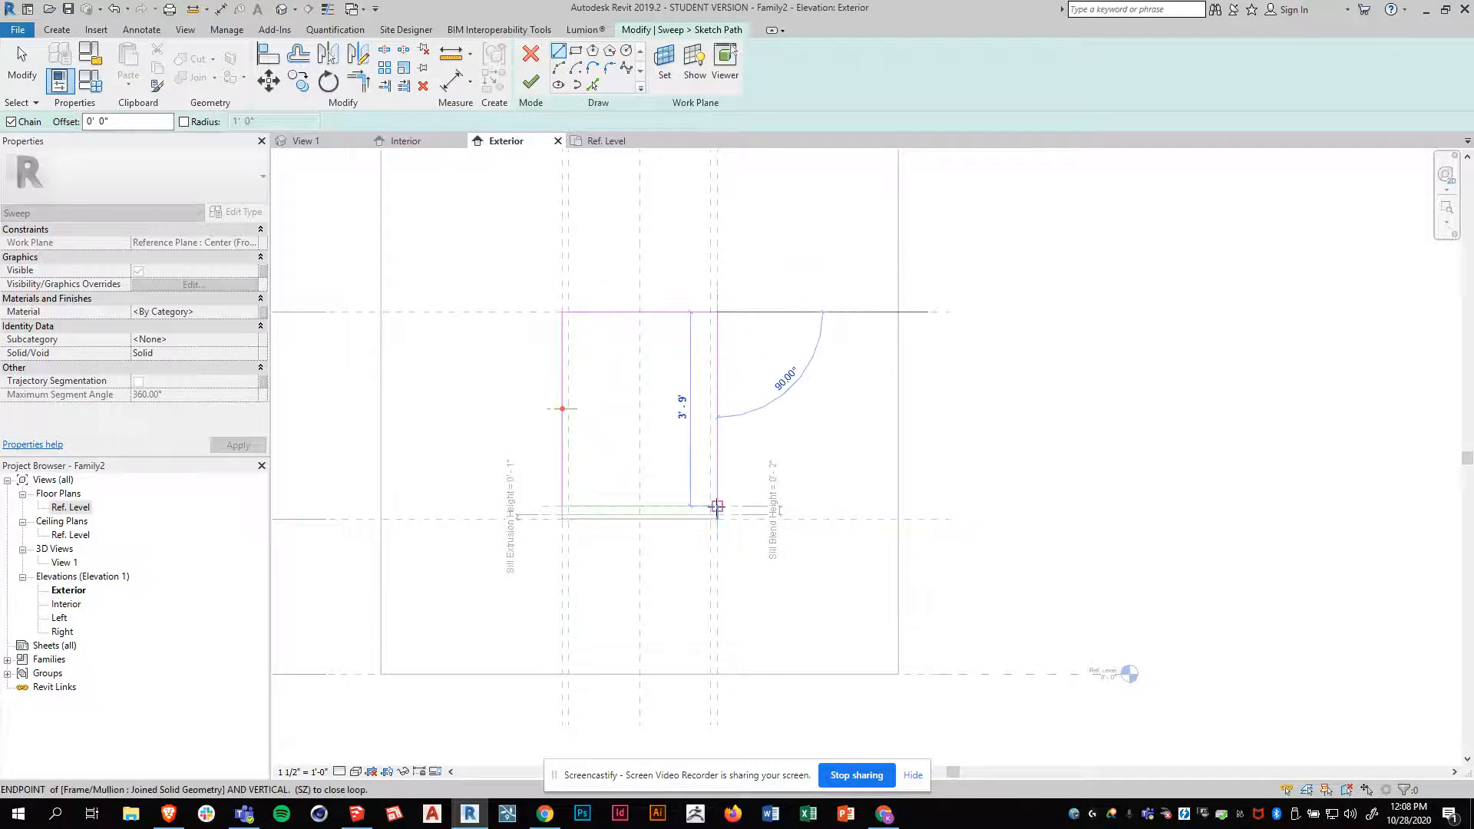
pyautogui.click(718, 506)
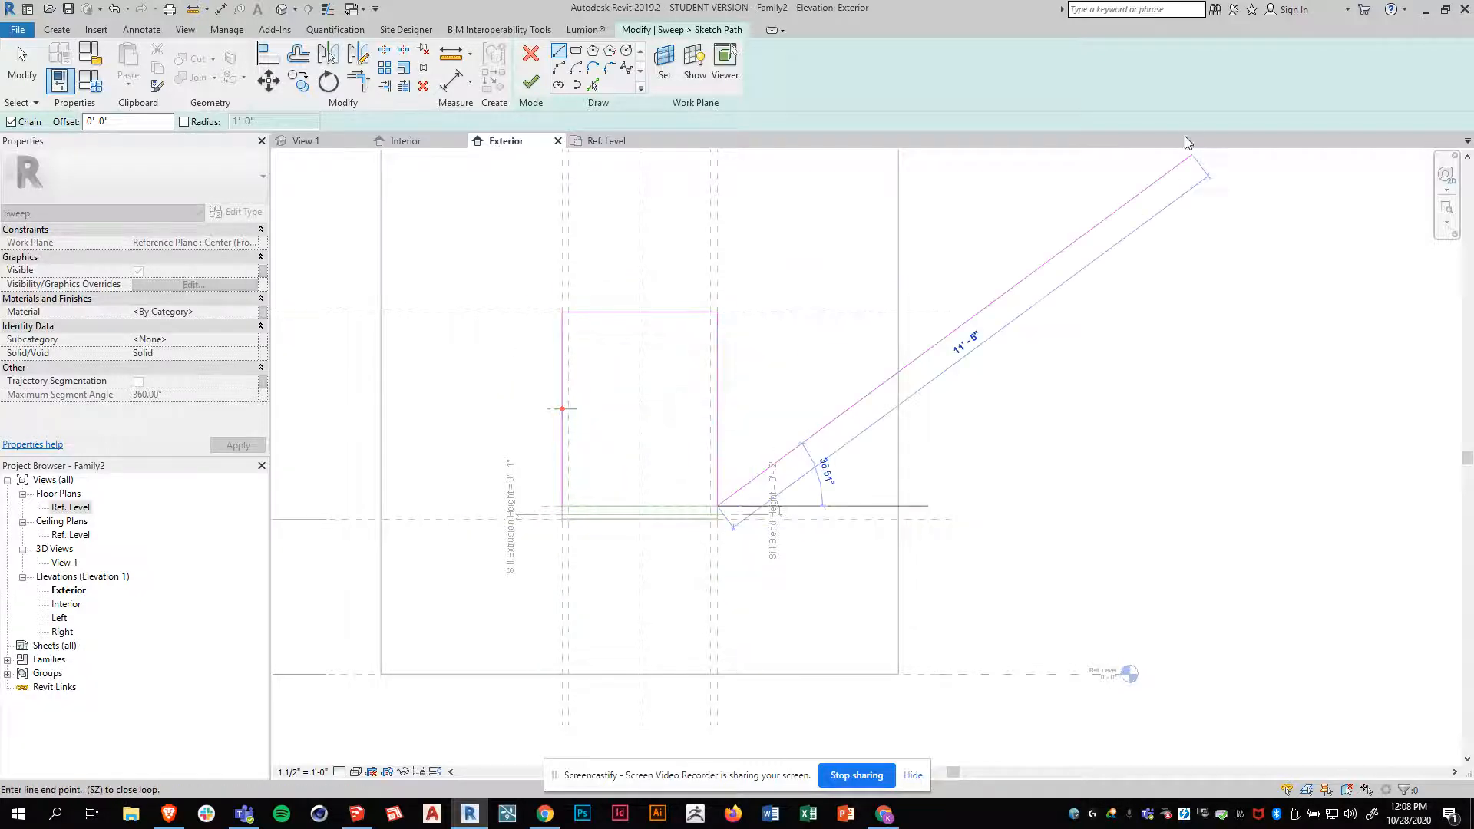
pyautogui.click(535, 90)
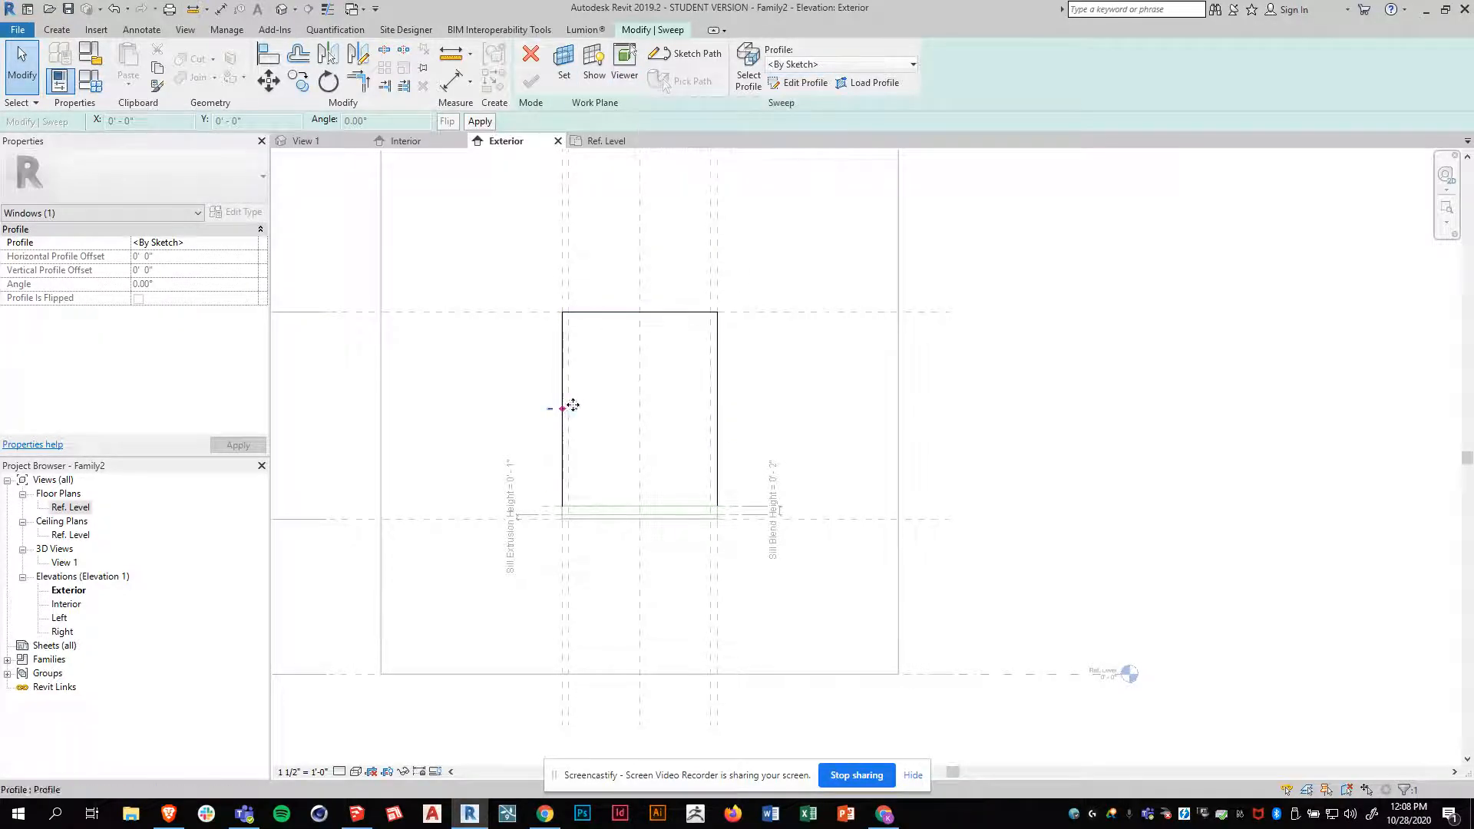
# Edit the sweep profile in the Ref. Level plan, drawing a rectangle about 1 1/2" by 2" between the frame thickness plane and the opening's right edge
pyautogui.click(301, 141)
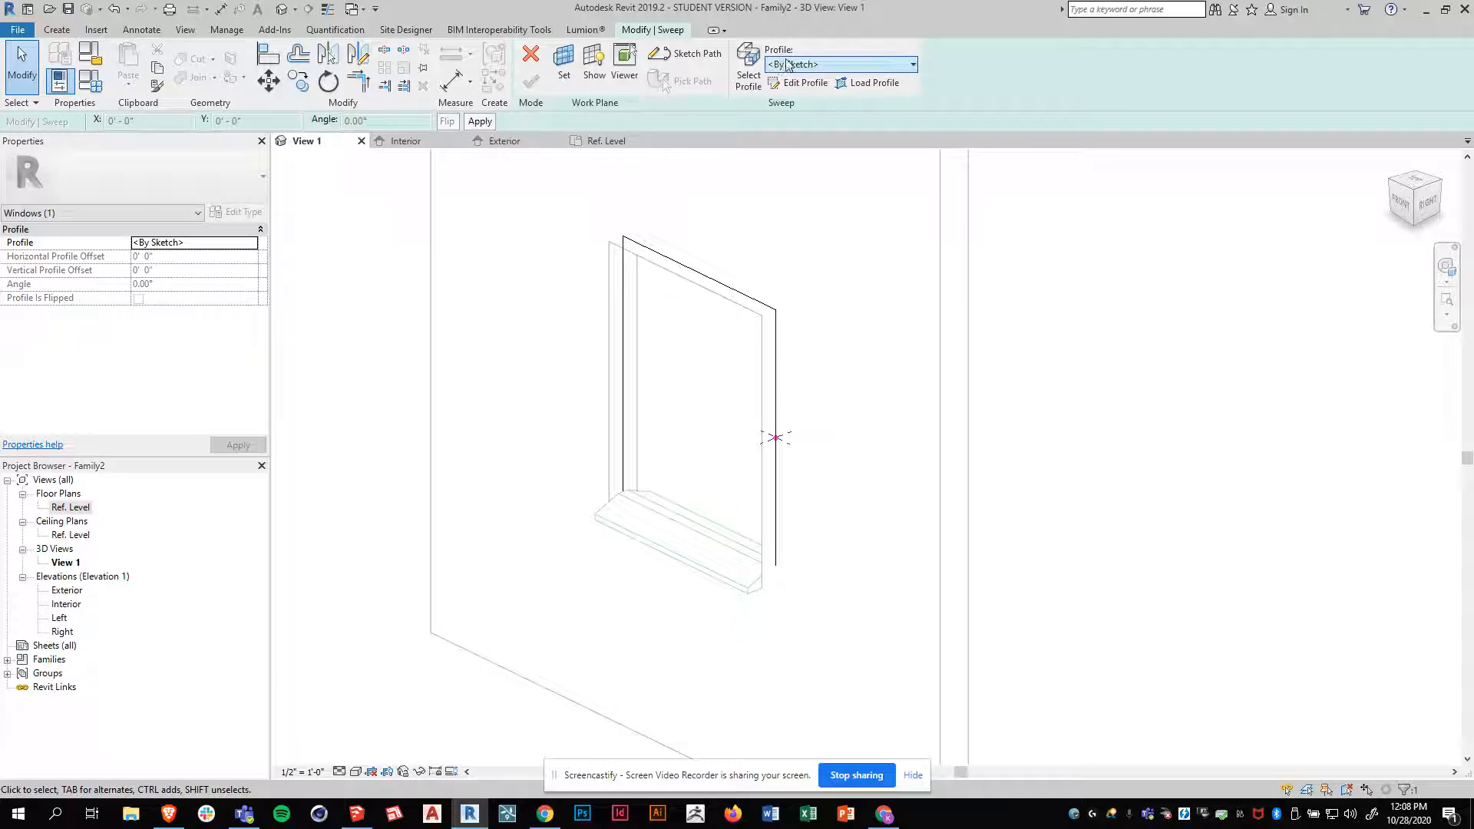
pyautogui.click(828, 66)
pyautogui.click(815, 79)
pyautogui.click(804, 83)
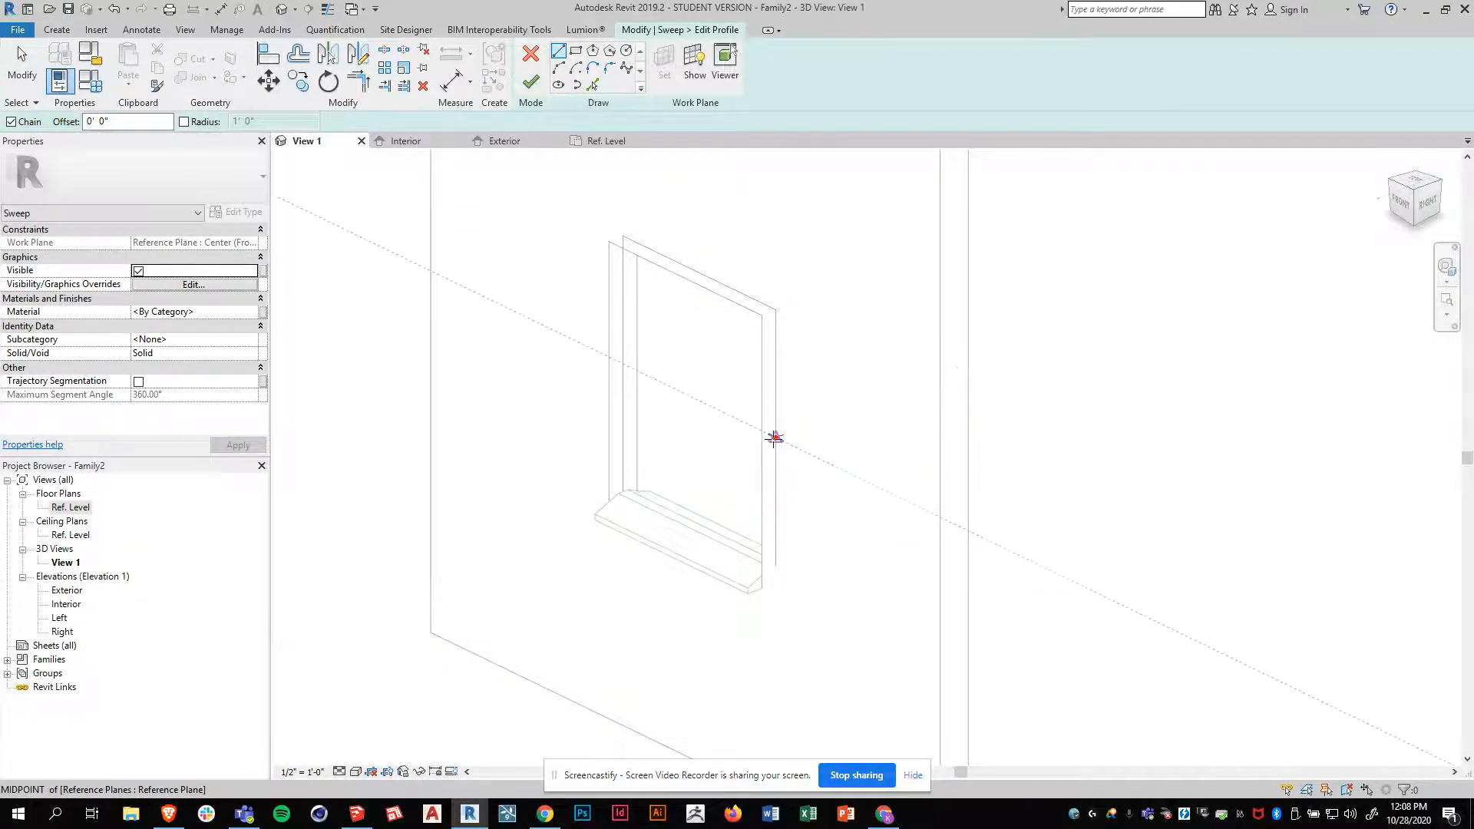
pyautogui.click(619, 145)
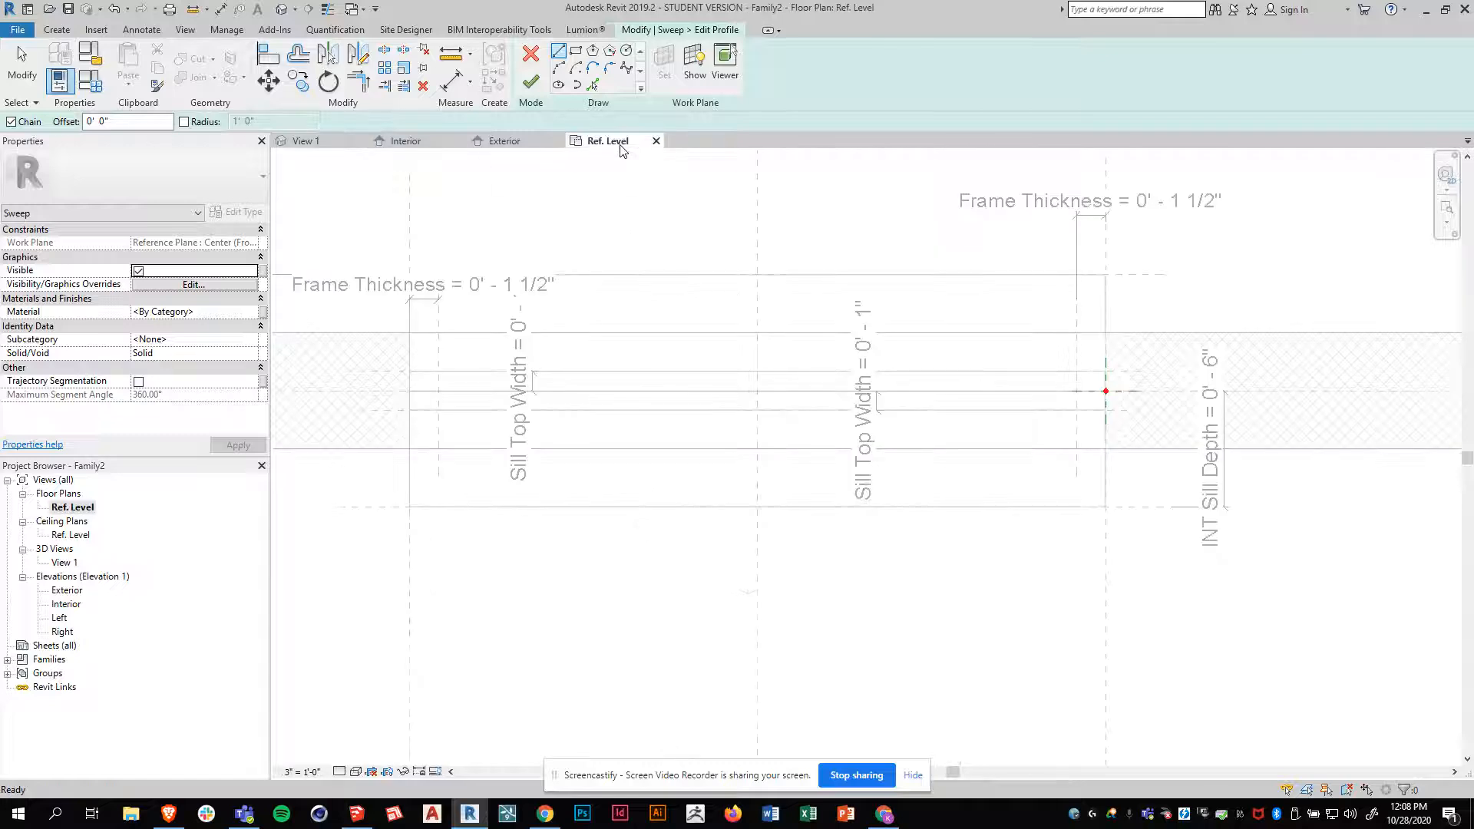
pyautogui.scroll(2, 1129, 379)
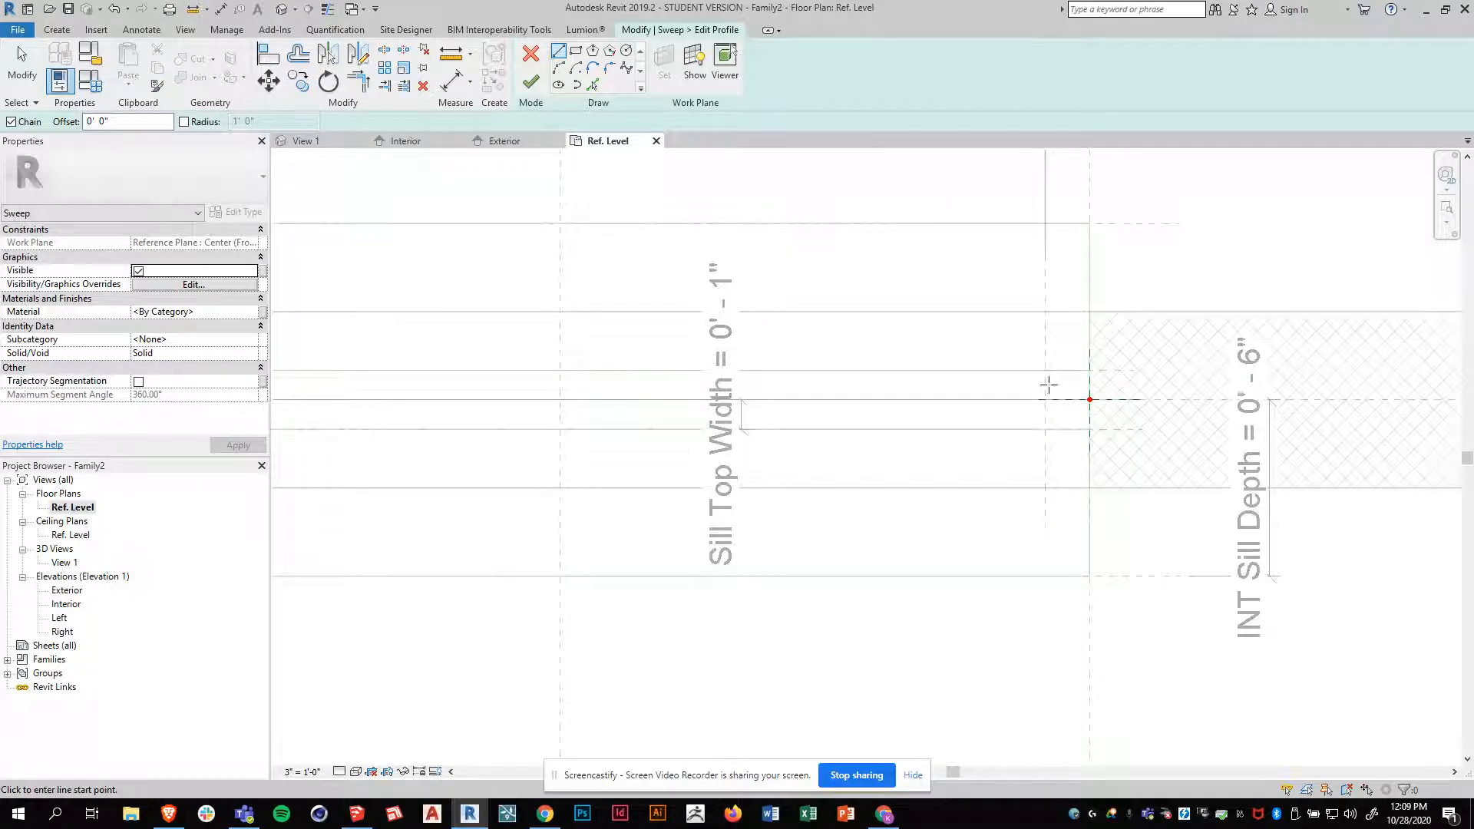
pyautogui.click(575, 51)
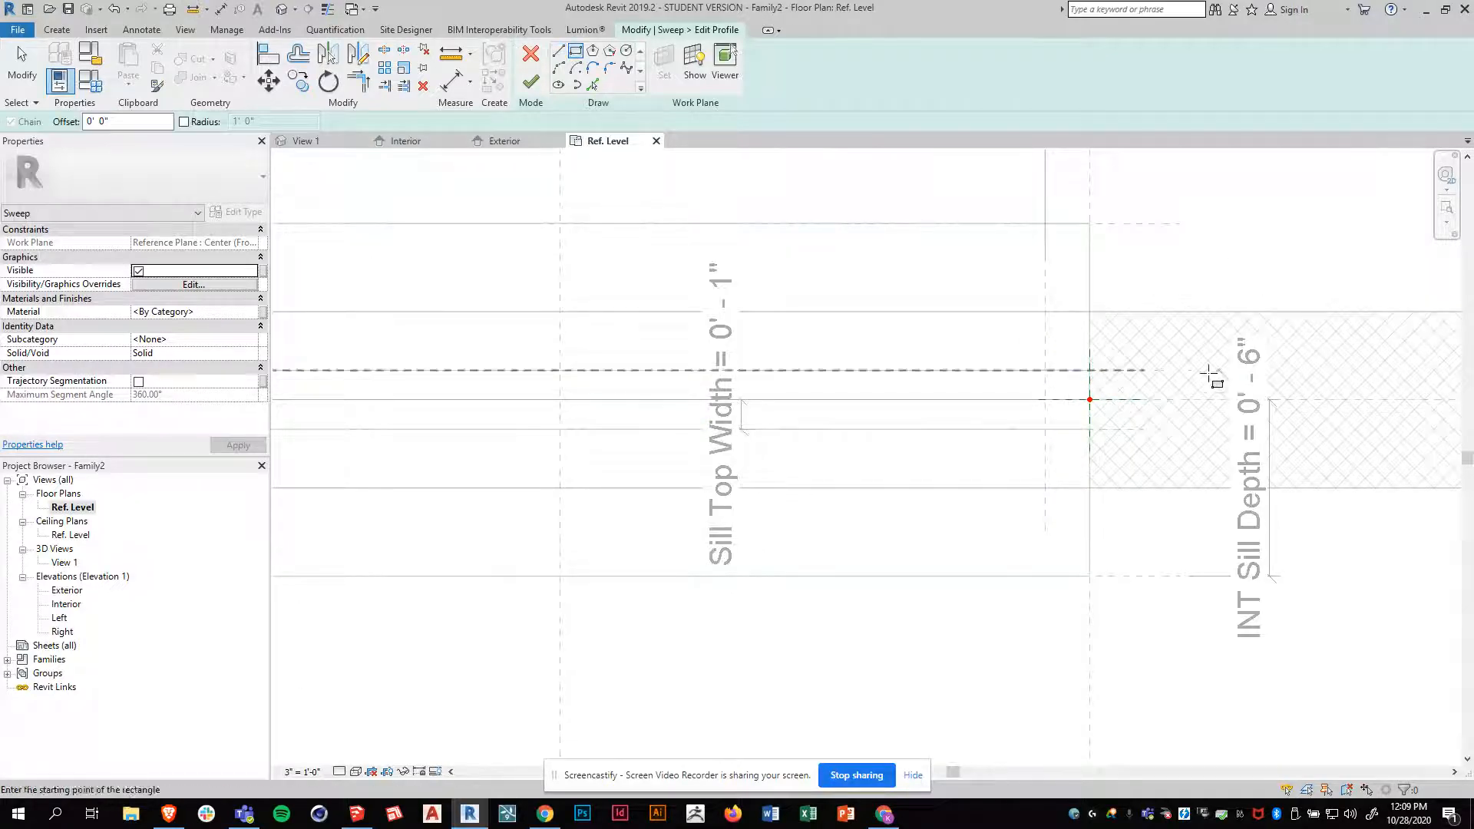
pyautogui.click(1049, 374)
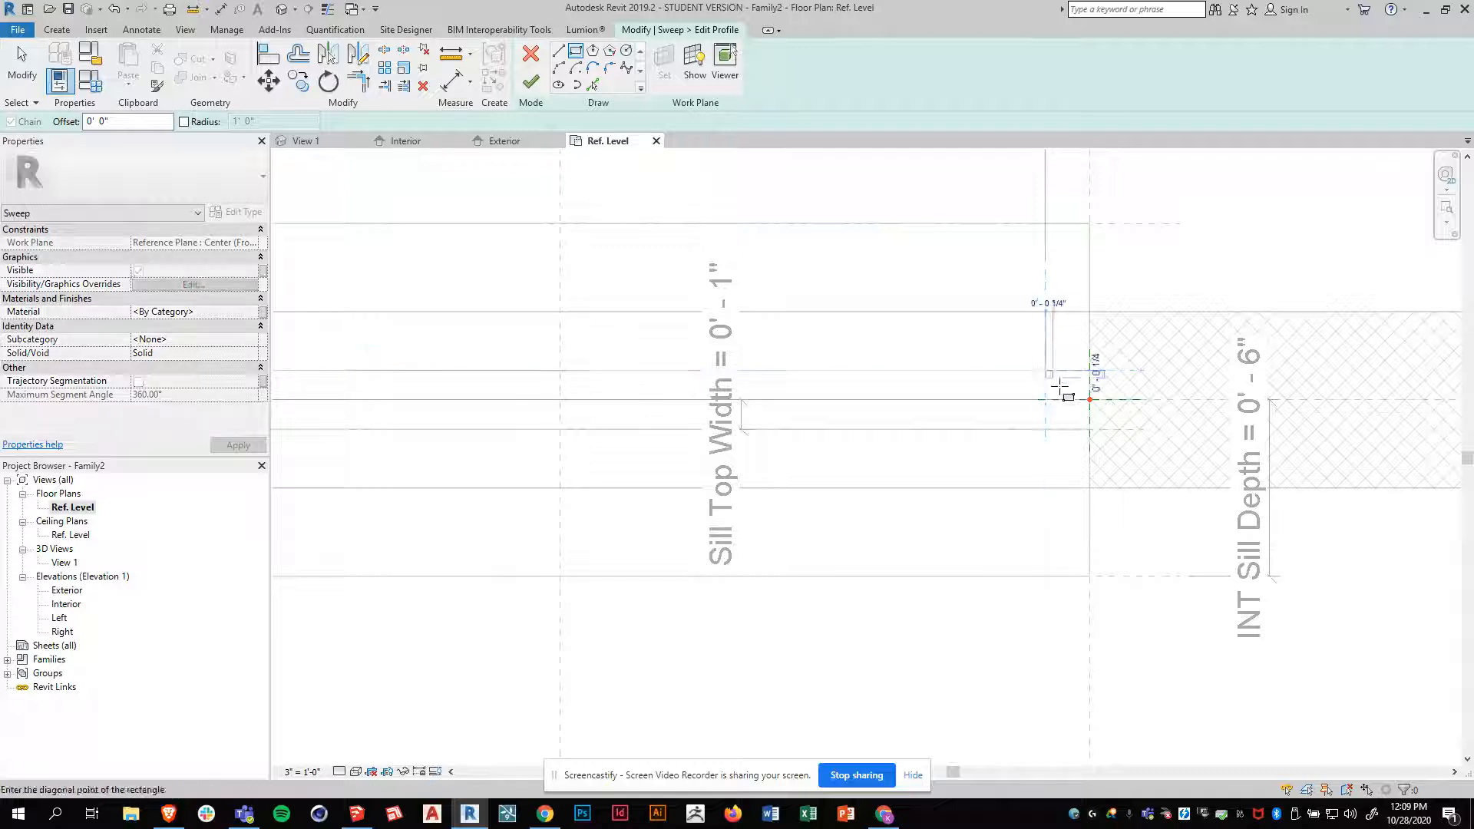
pyautogui.click(1089, 429)
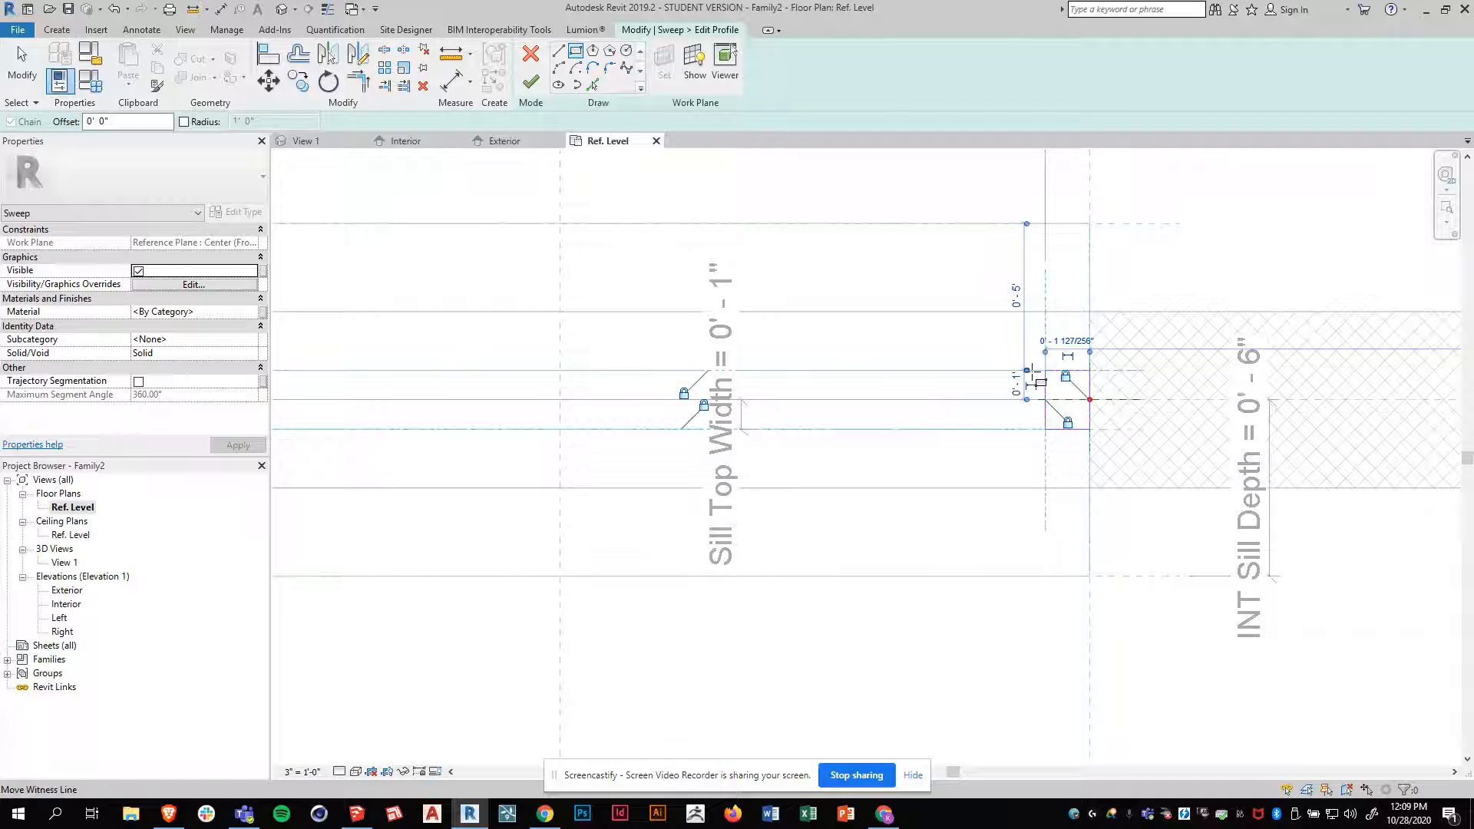
# Finish the rectangular profile and the frame sweep, and show the frame in the 3D view
pyautogui.scroll(-2, 1027, 484)
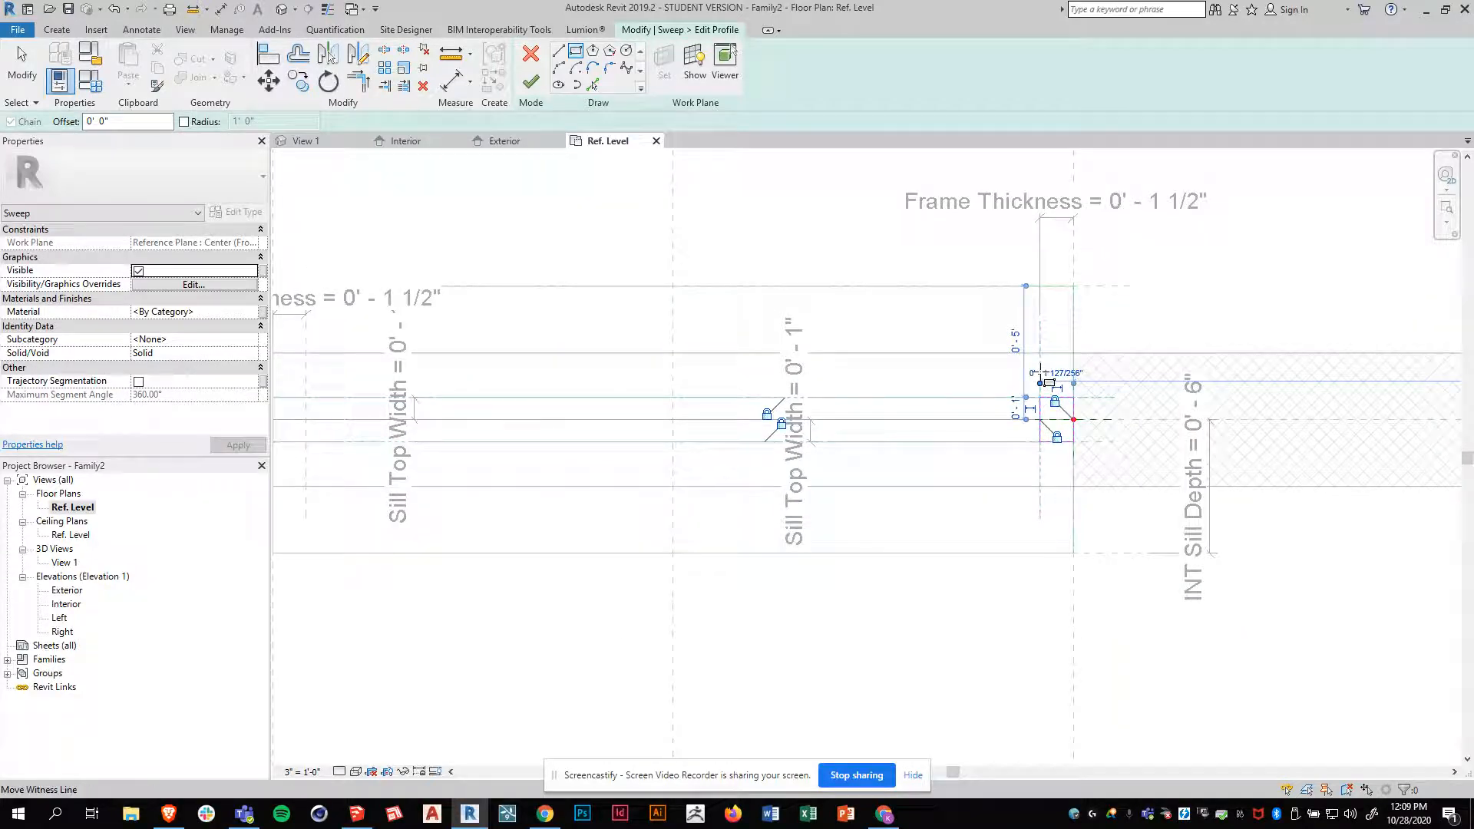
pyautogui.scroll(-1, 1082, 384)
pyautogui.scroll(1, 1085, 386)
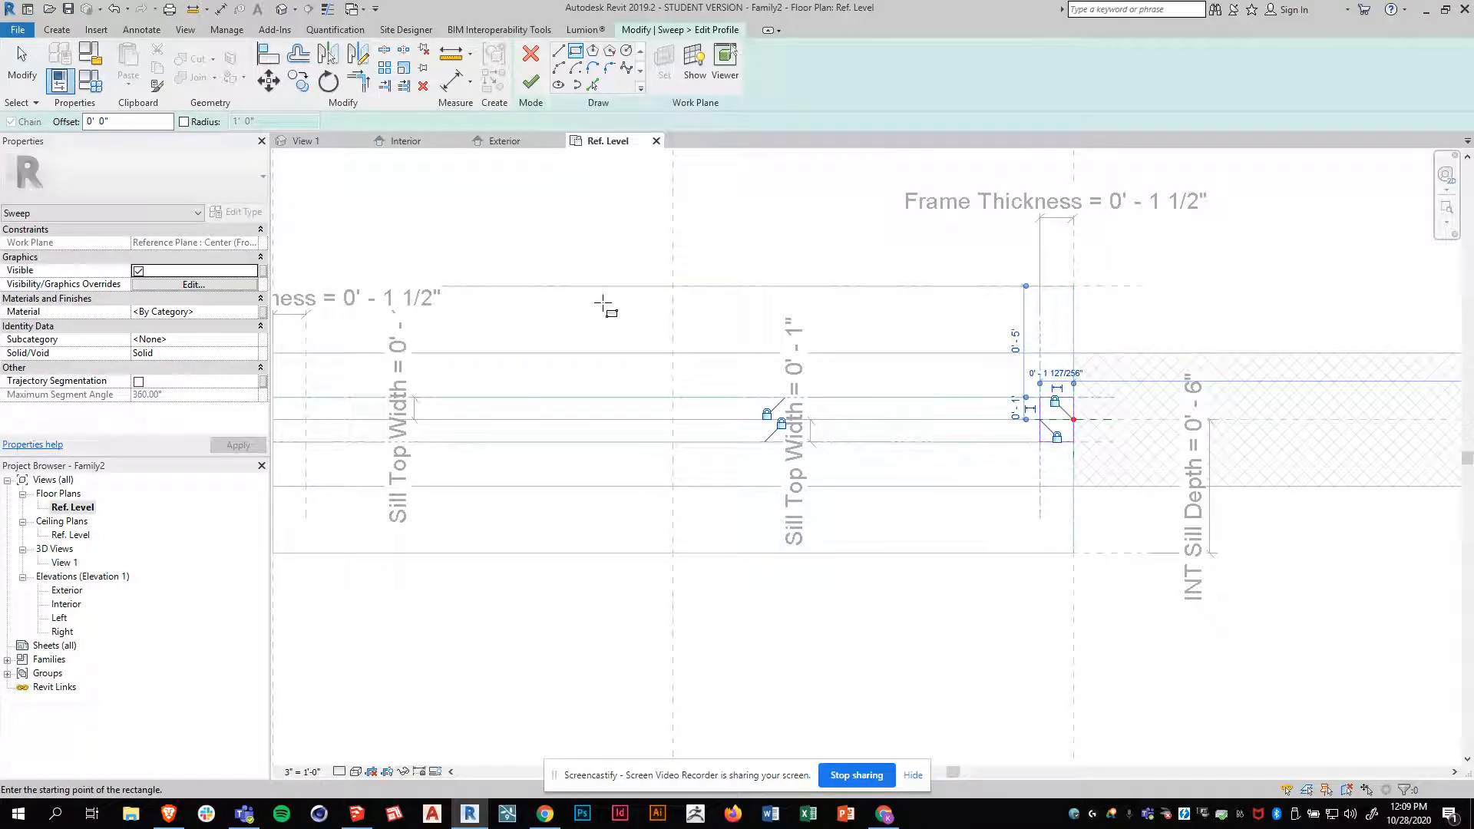
pyautogui.click(533, 86)
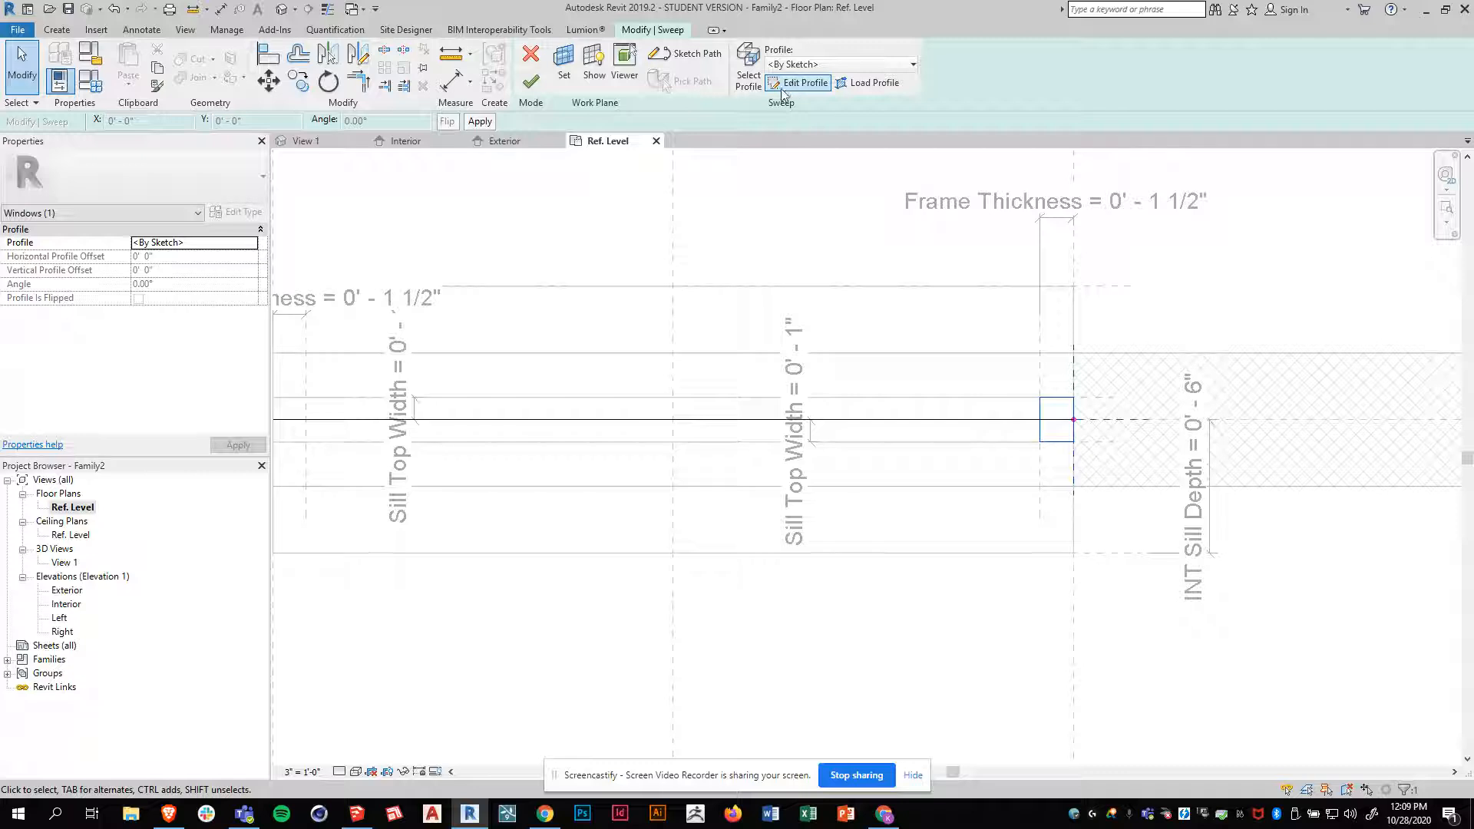
pyautogui.click(530, 82)
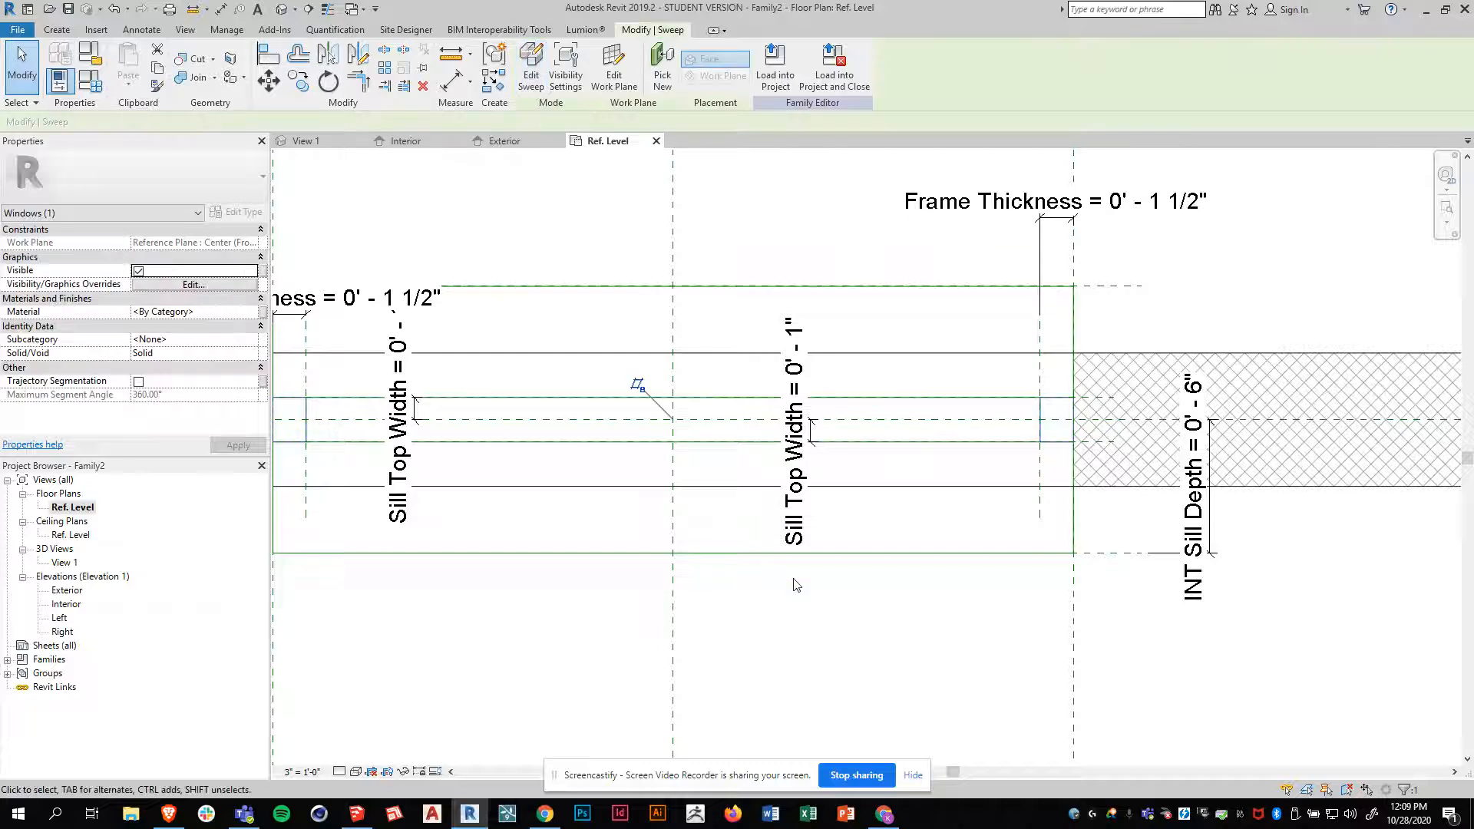
pyautogui.click(304, 141)
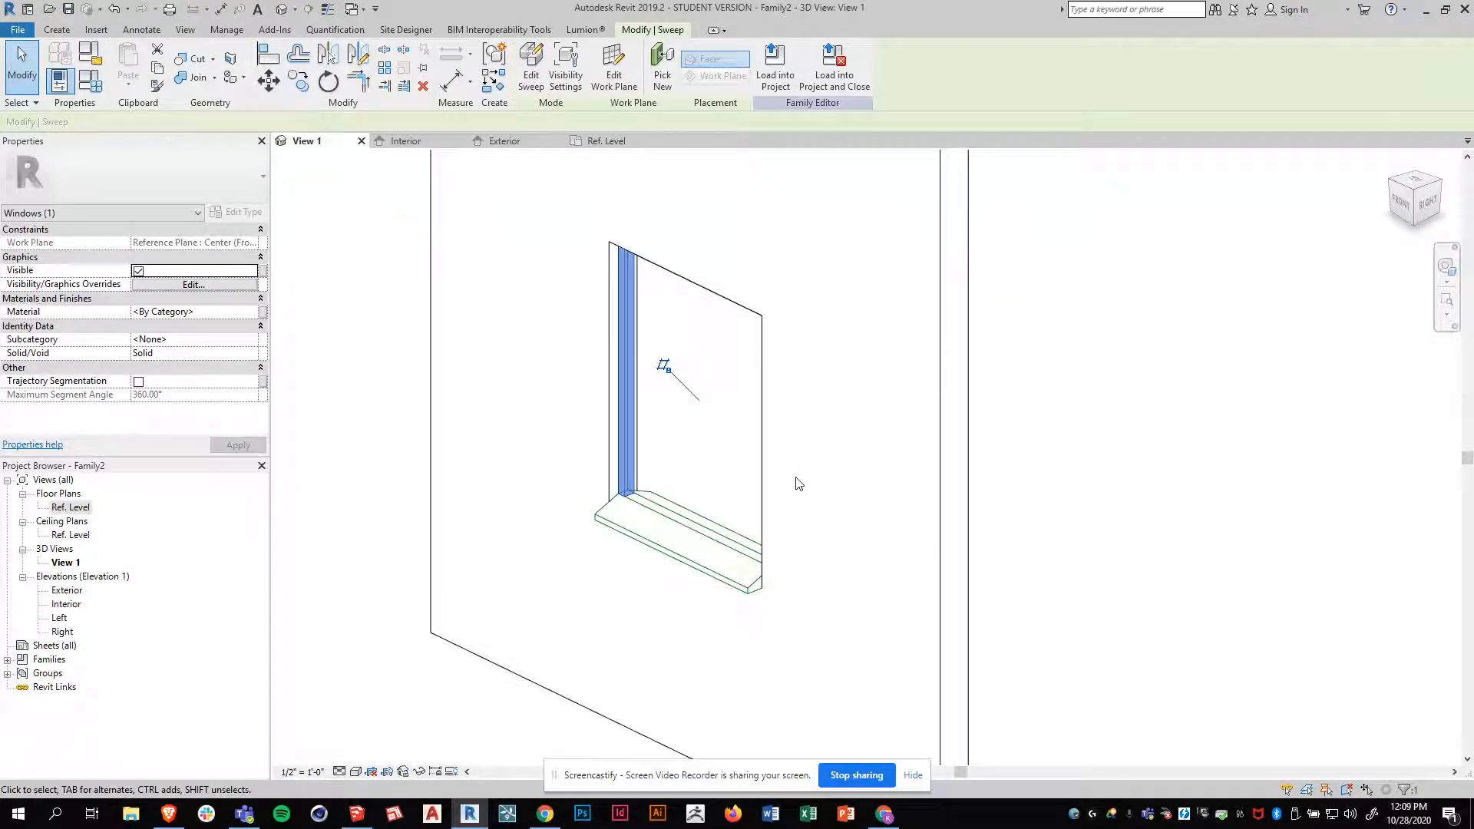
pyautogui.moveTo(685, 632)
pyautogui.keyDown('shift'); pyautogui.mouseDown(button='middle')
pyautogui.moveTo(724, 431)
pyautogui.moveTo(780, 326)
pyautogui.moveTo(1142, 359)
pyautogui.moveTo(596, 622)
pyautogui.moveTo(675, 642)
pyautogui.mouseUp(button='middle'); pyautogui.keyUp('shift')
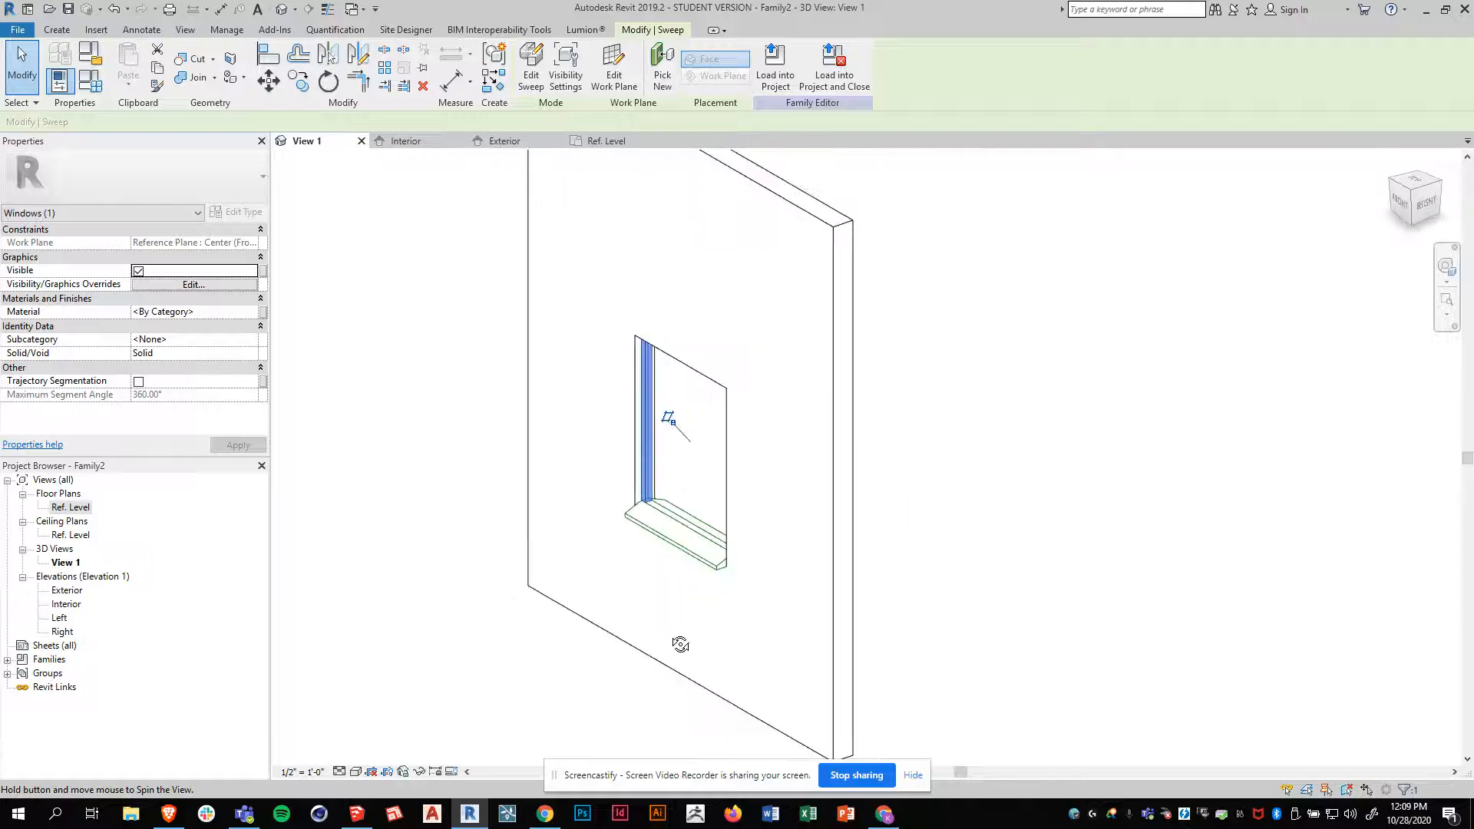
pyautogui.click(486, 702)
pyautogui.keyDown('shift'); pyautogui.moveTo(743, 558); pyautogui.dragTo(691, 529, button='middle'); pyautogui.keyUp('shift')
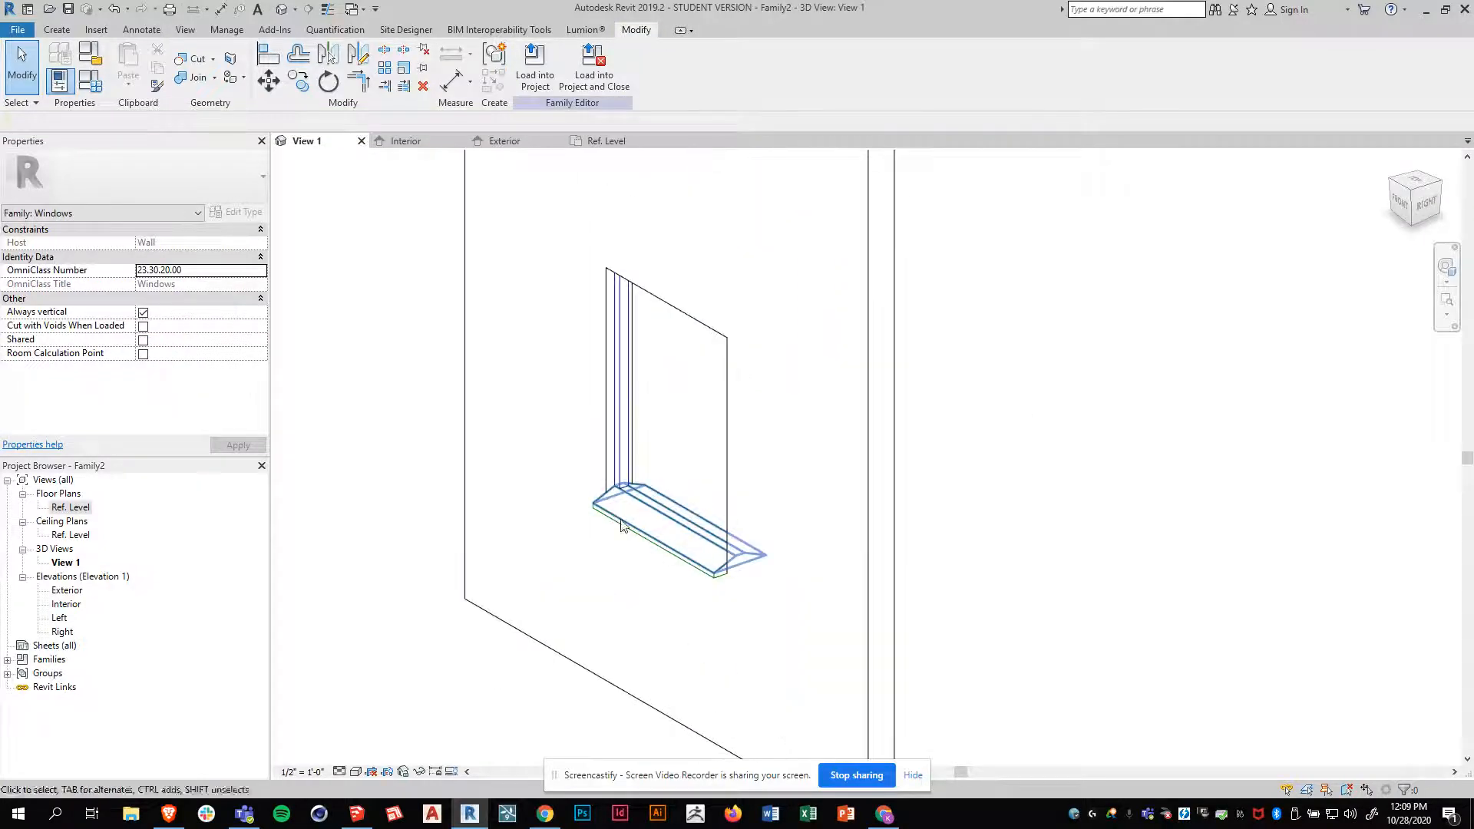
# Assign the frame sweep to the Frame/Mullion subcategory
pyautogui.click(623, 383)
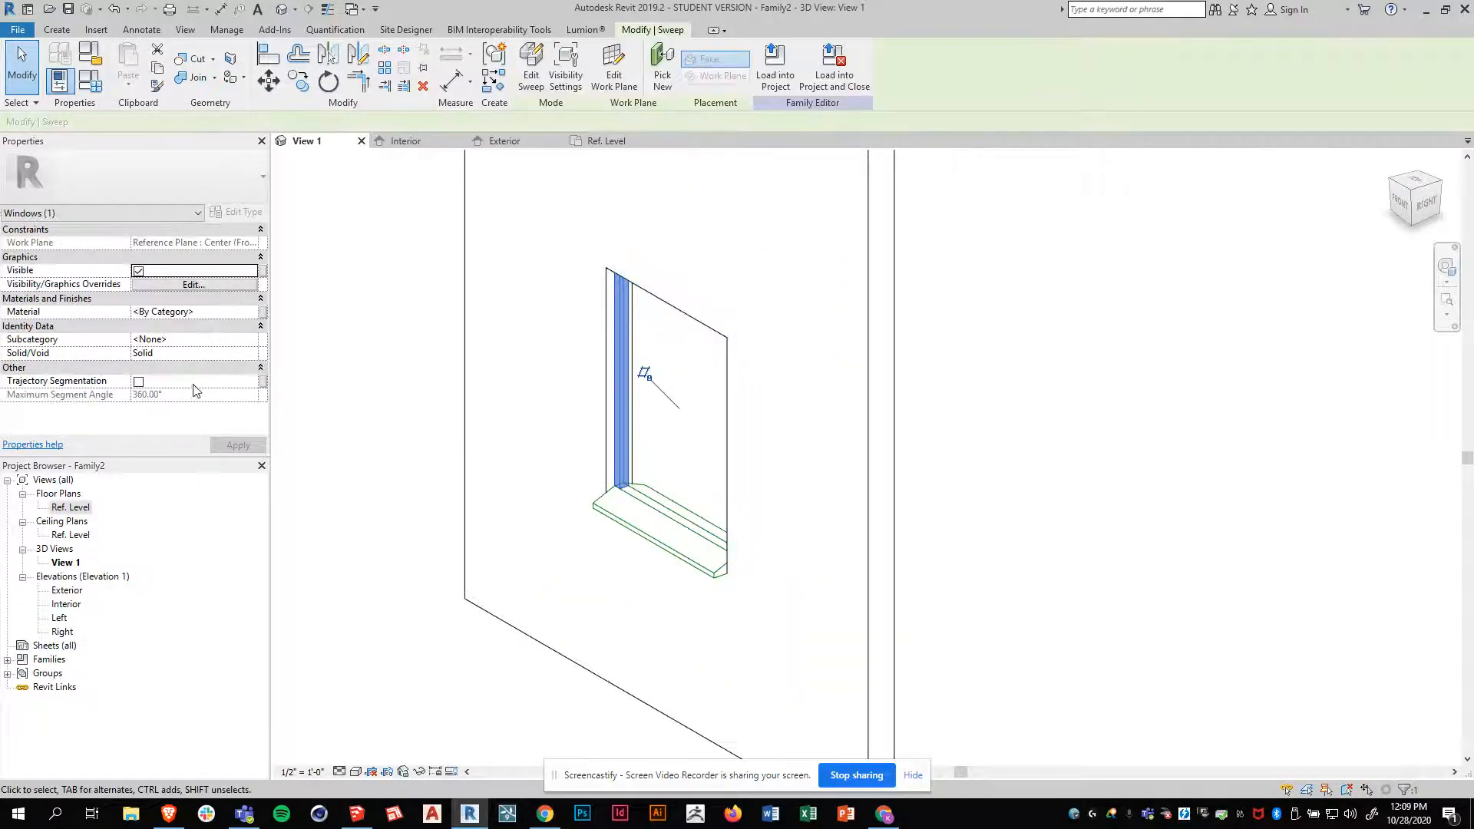
pyautogui.click(213, 346)
pyautogui.click(251, 340)
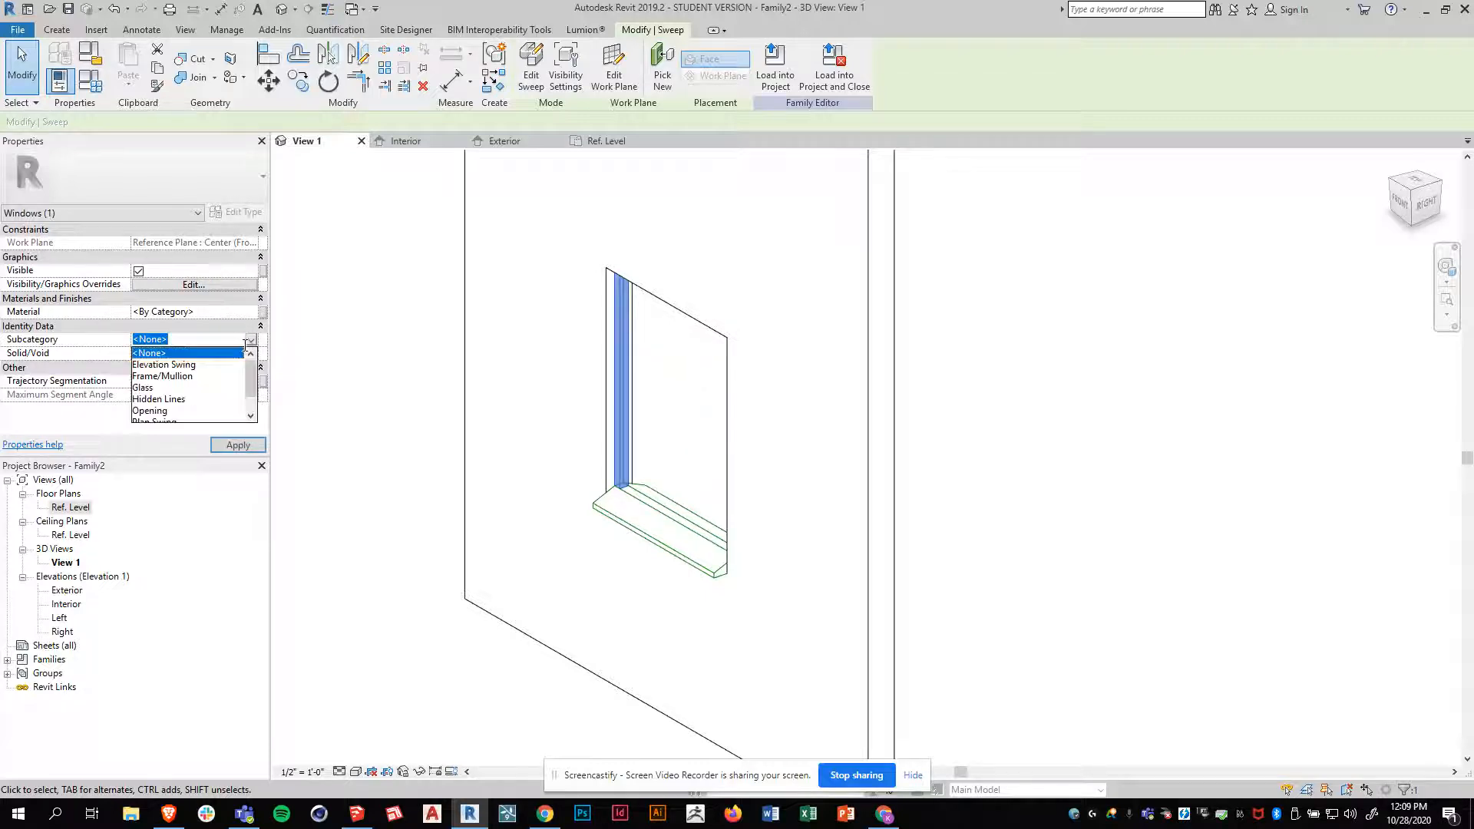
pyautogui.click(182, 382)
pyautogui.click(238, 445)
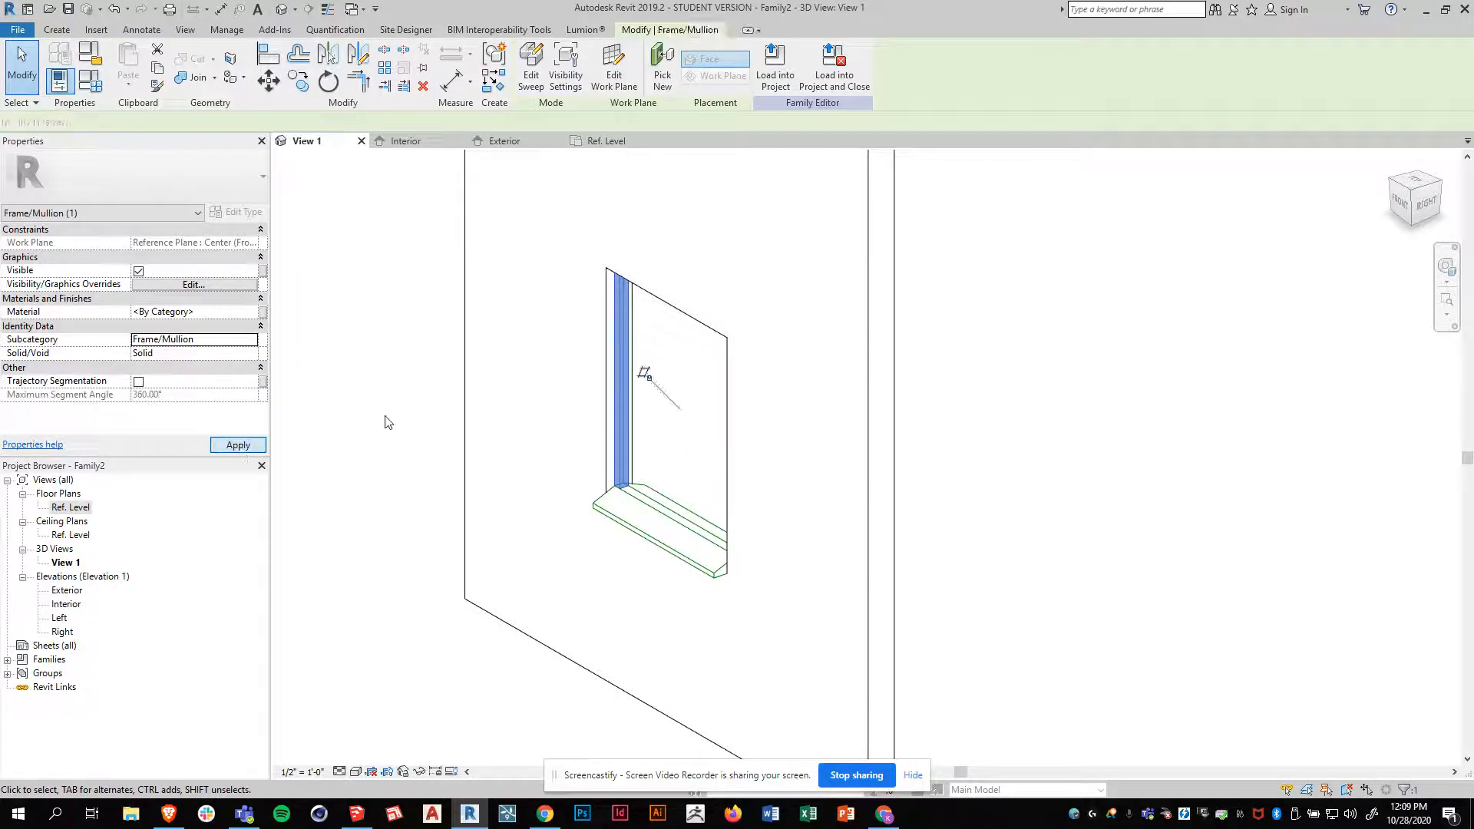
pyautogui.click(655, 375)
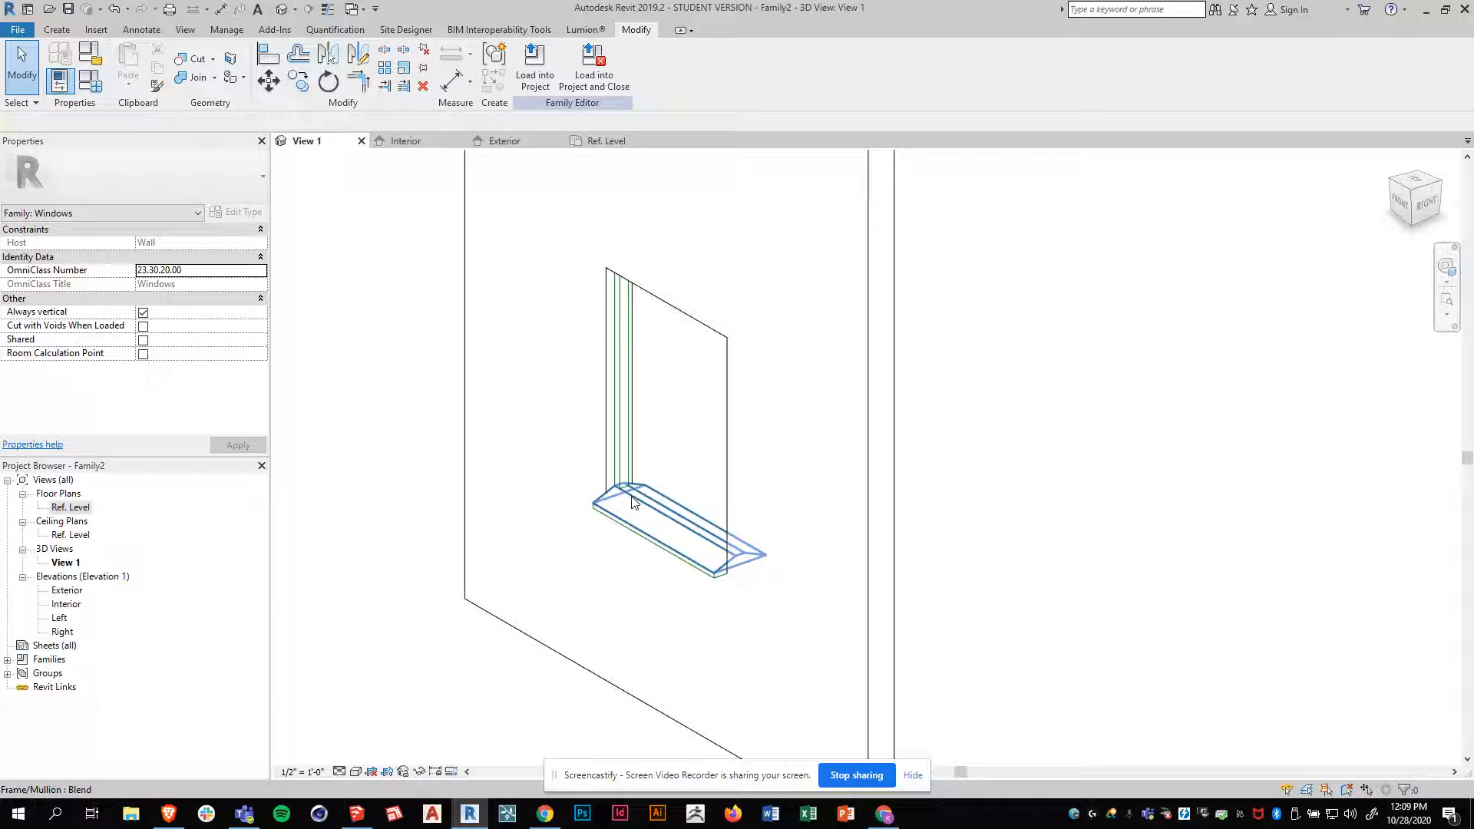
# Set the Sill Top Width parameter to 2" in the family types and apply it
pyautogui.click(61, 81)
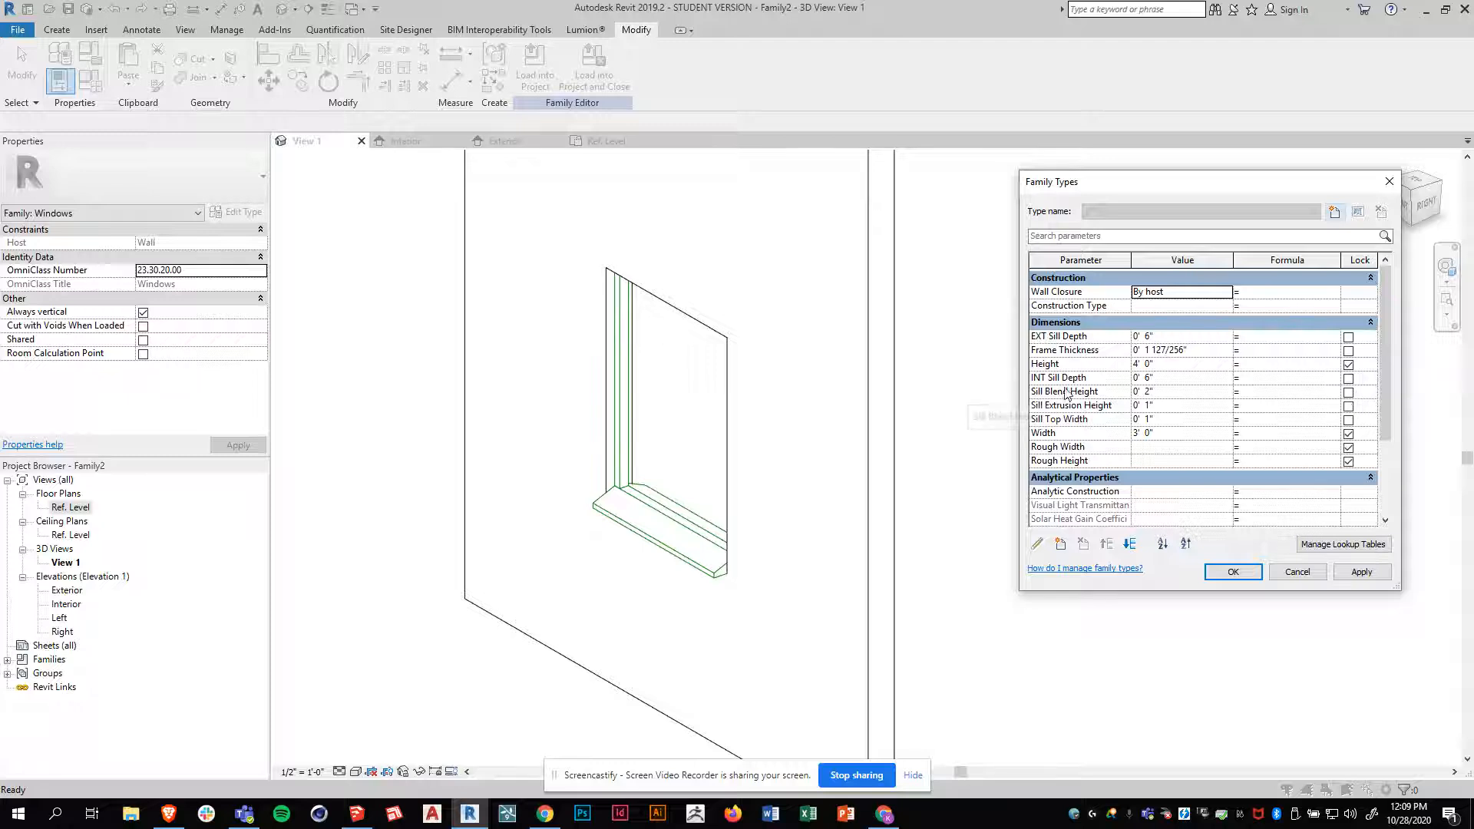
pyautogui.click(1161, 419)
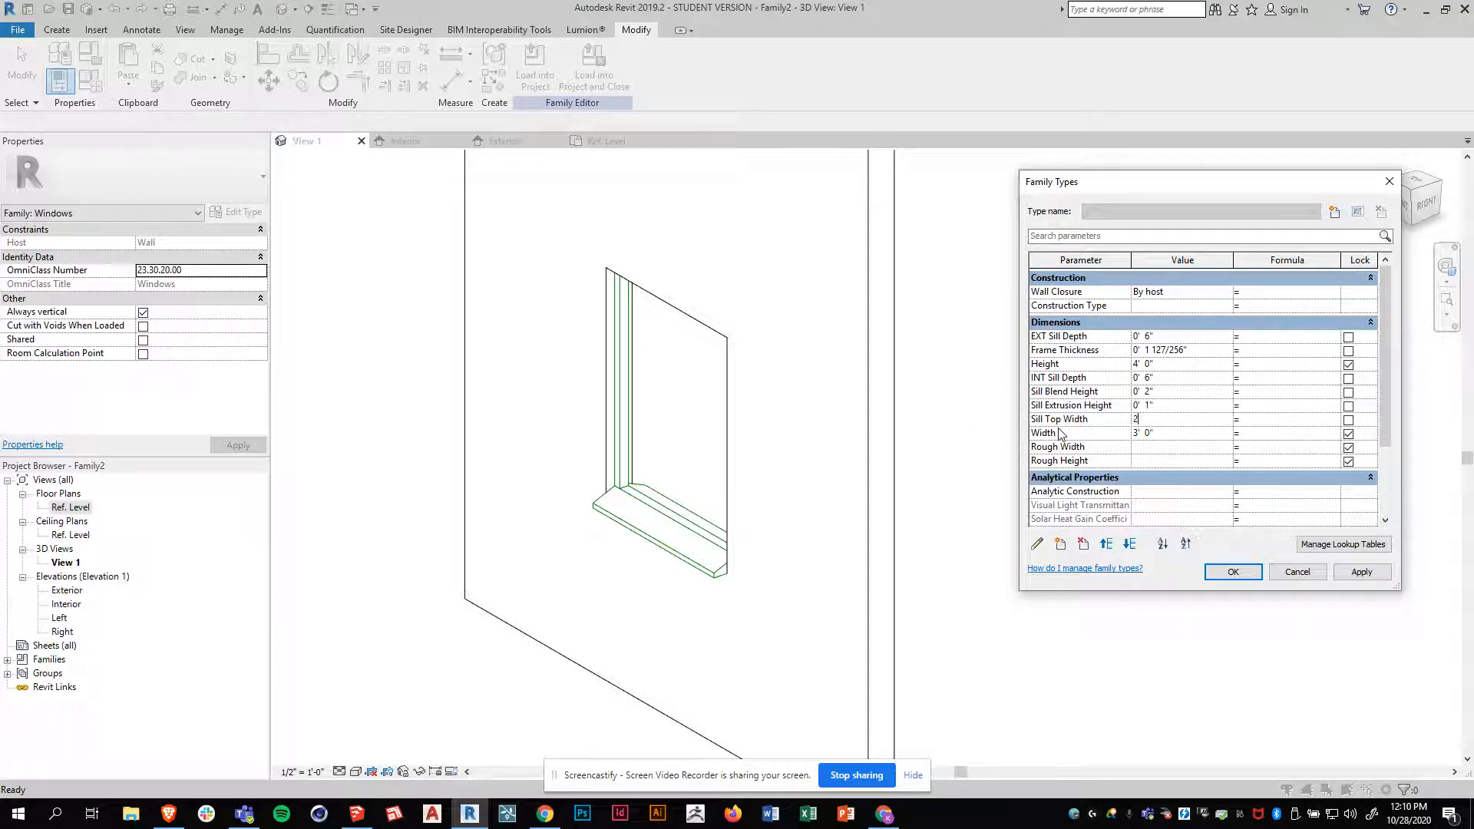
pyautogui.click(1365, 579)
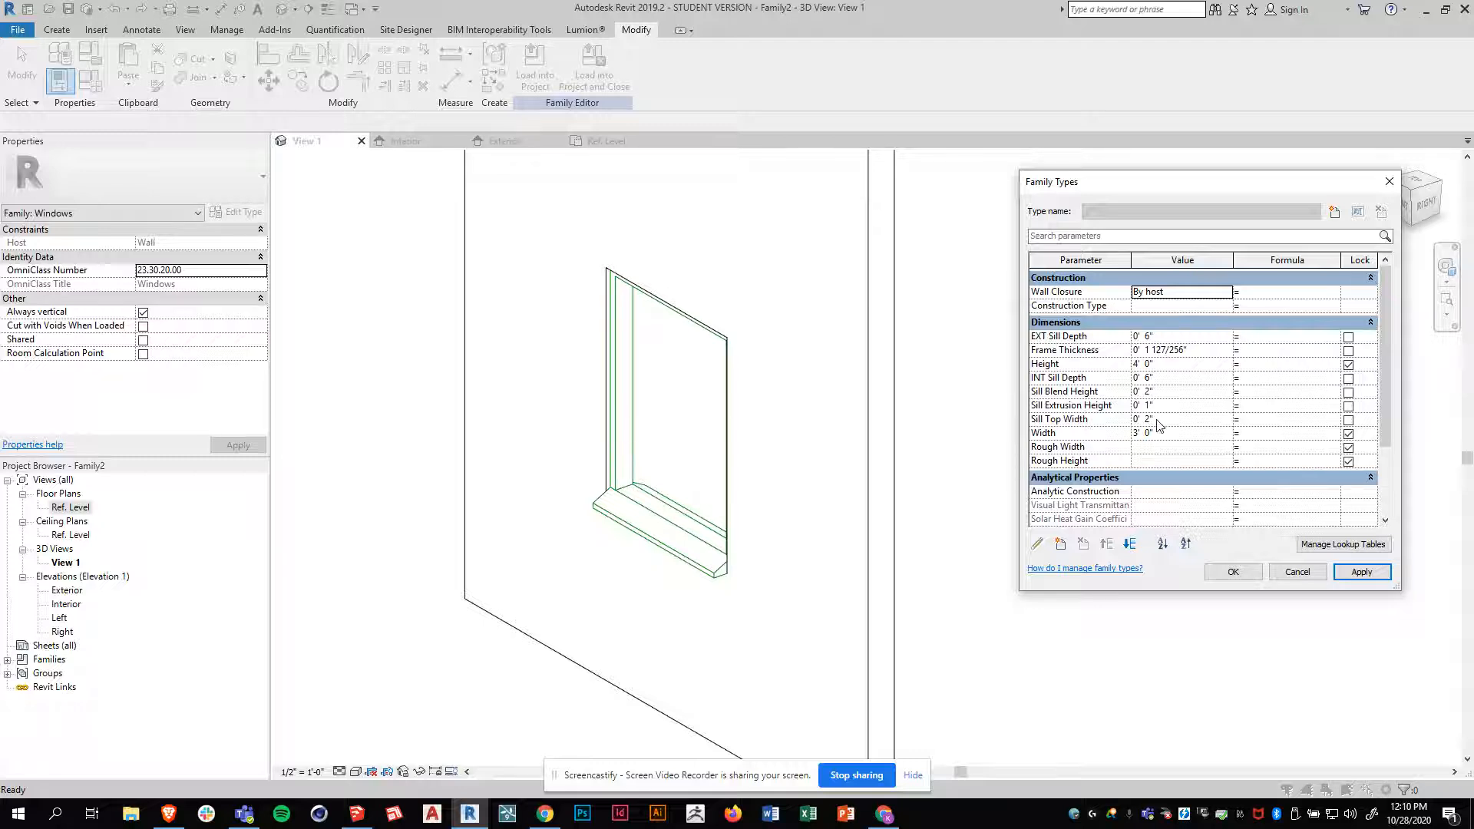
# Set the Frame Thickness parameter to 3", apply it and accept the family types
pyautogui.click(1161, 353)
pyautogui.moveTo(1198, 350); pyautogui.dragTo(1048, 347)
pyautogui.write('3"')
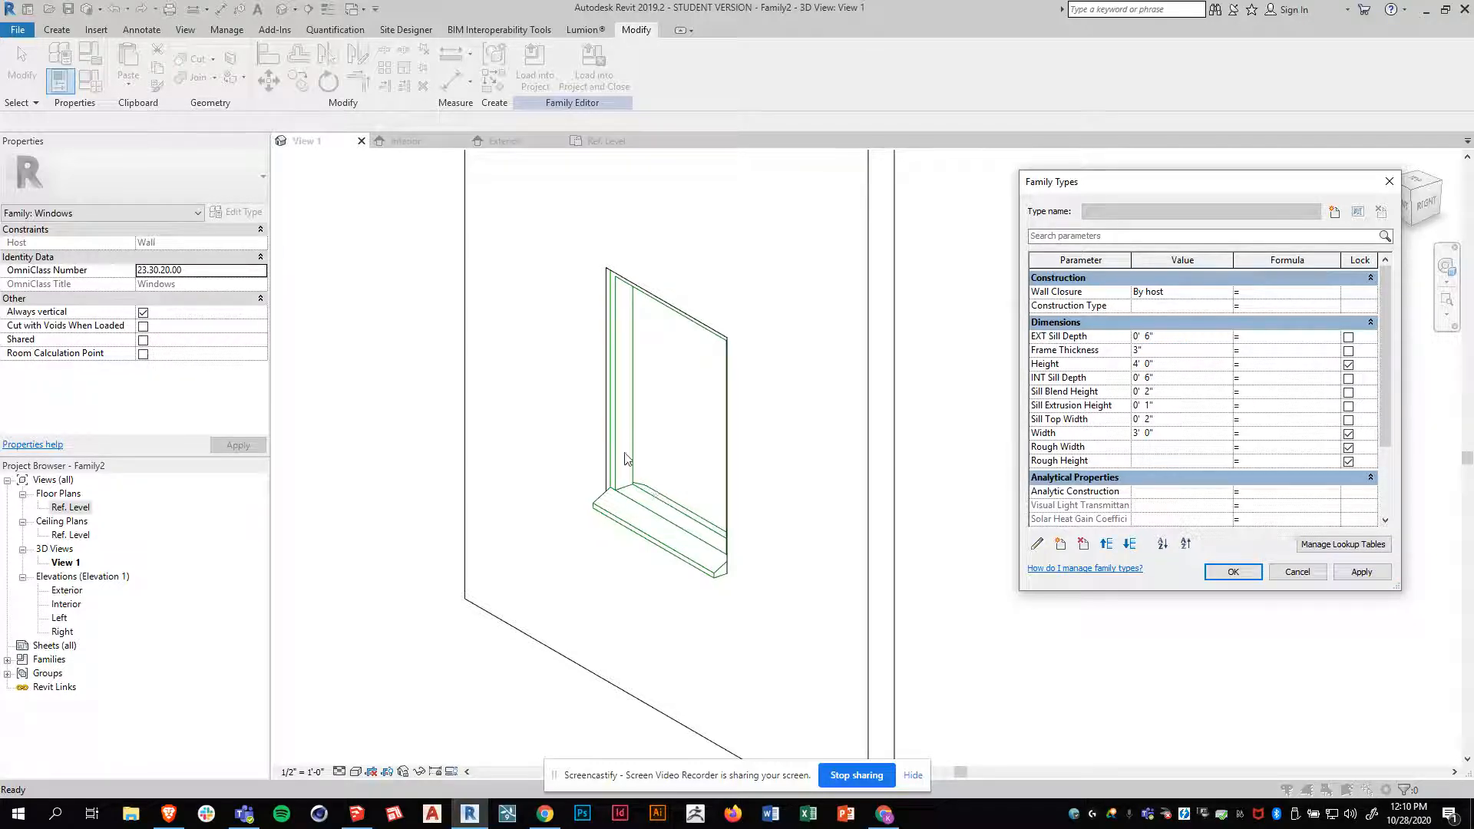
pyautogui.click(1361, 572)
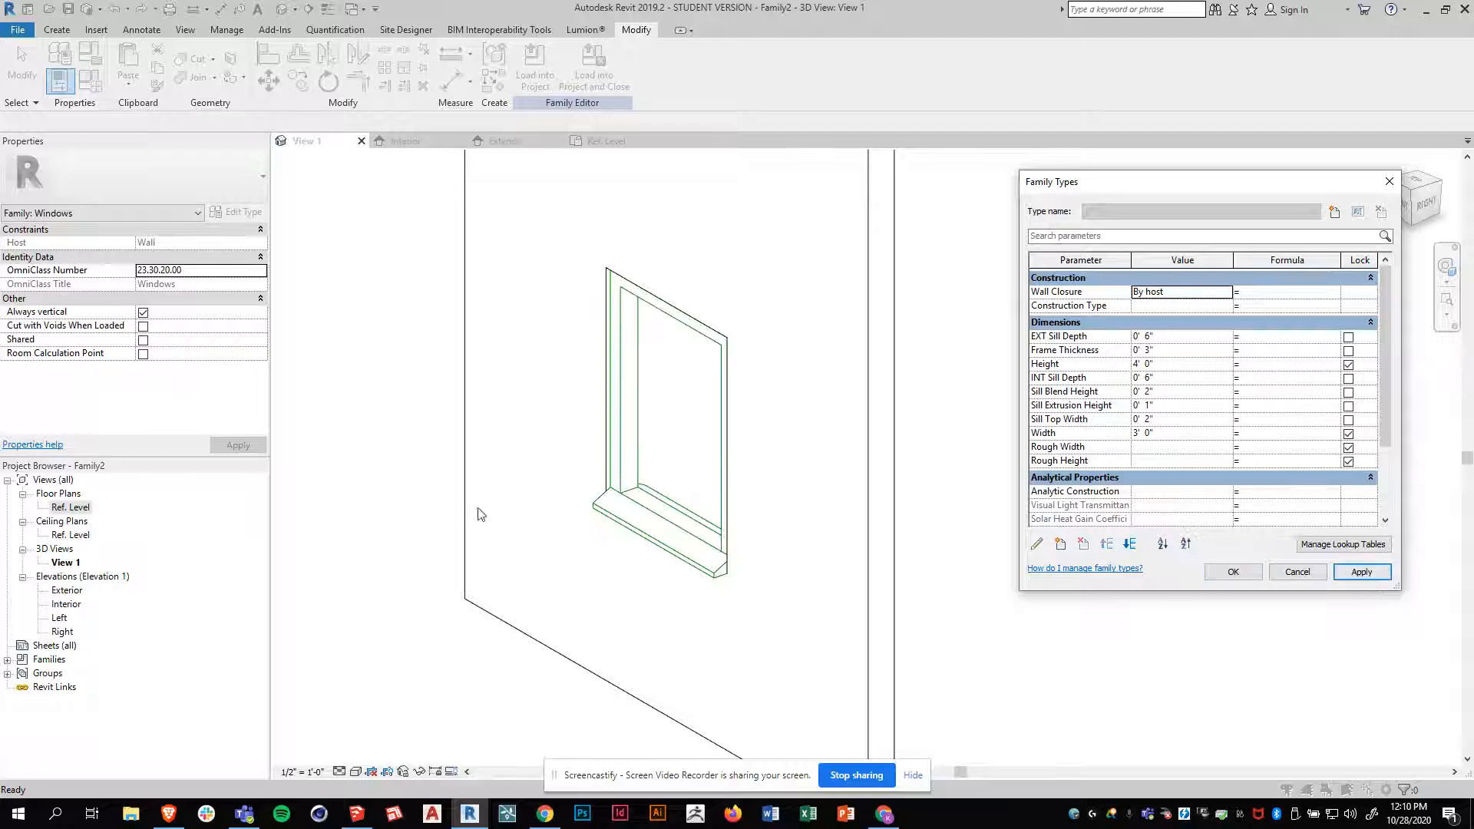
pyautogui.click(1233, 572)
# Examine the frame in 3D, compare it with the reference window in SketchUp and return to Revit
pyautogui.keyDown('shift'); pyautogui.moveTo(592, 596); pyautogui.dragTo(634, 625, button='middle'); pyautogui.keyUp('shift')
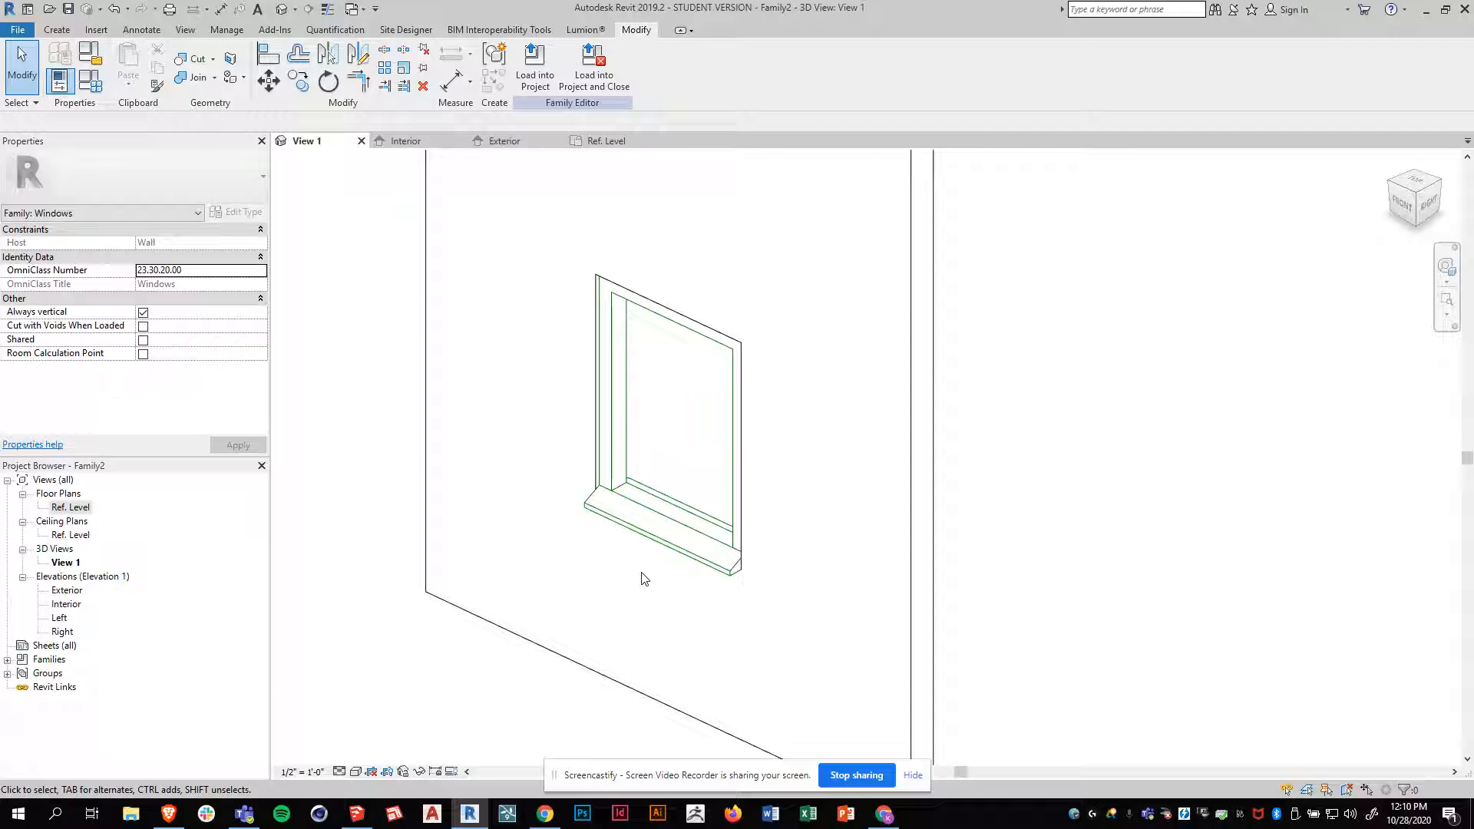
pyautogui.keyDown('shift'); pyautogui.moveTo(570, 515); pyautogui.dragTo(628, 449, button='middle'); pyautogui.keyUp('shift')
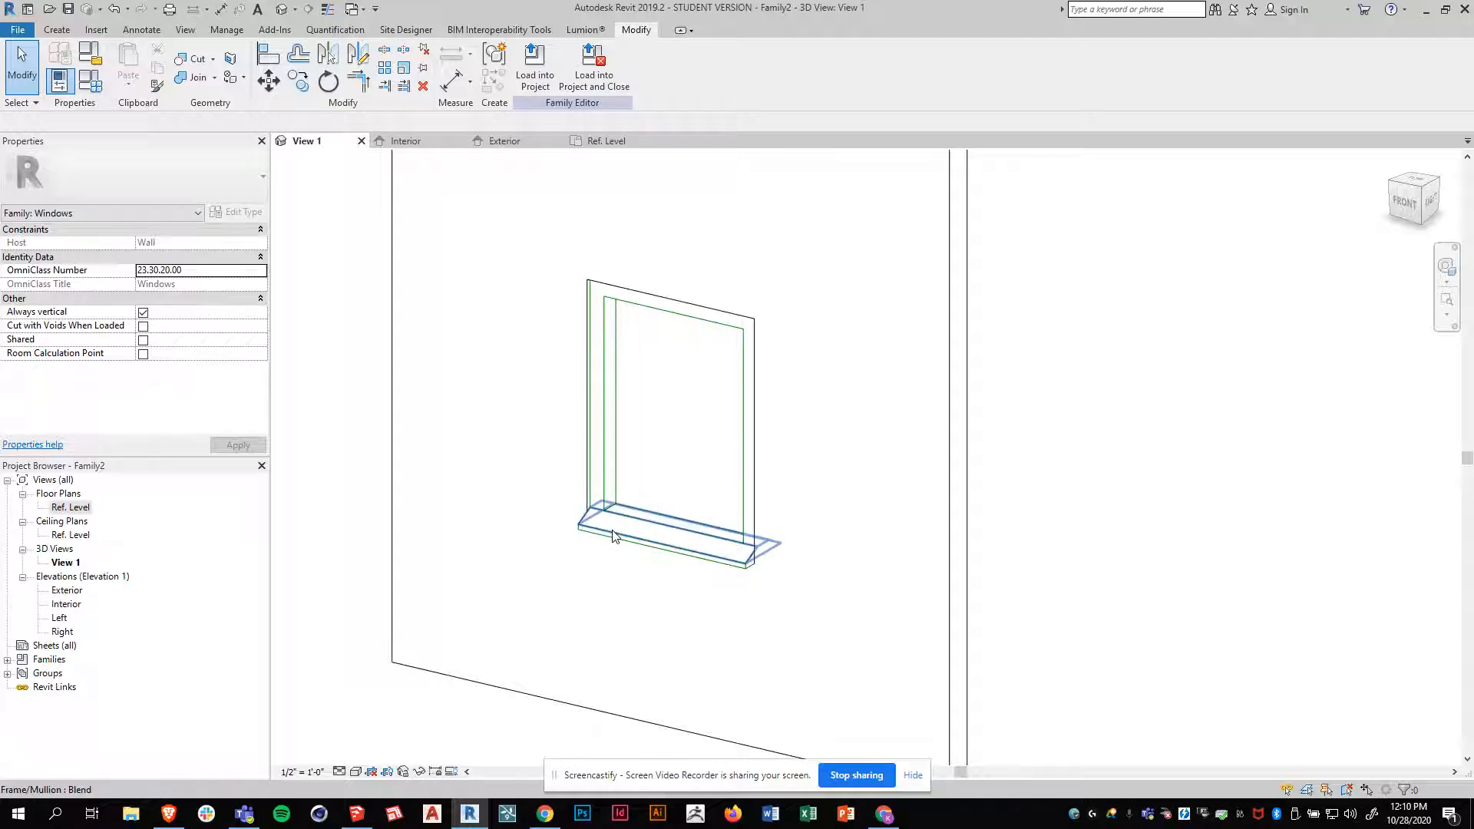
pyautogui.click(356, 814)
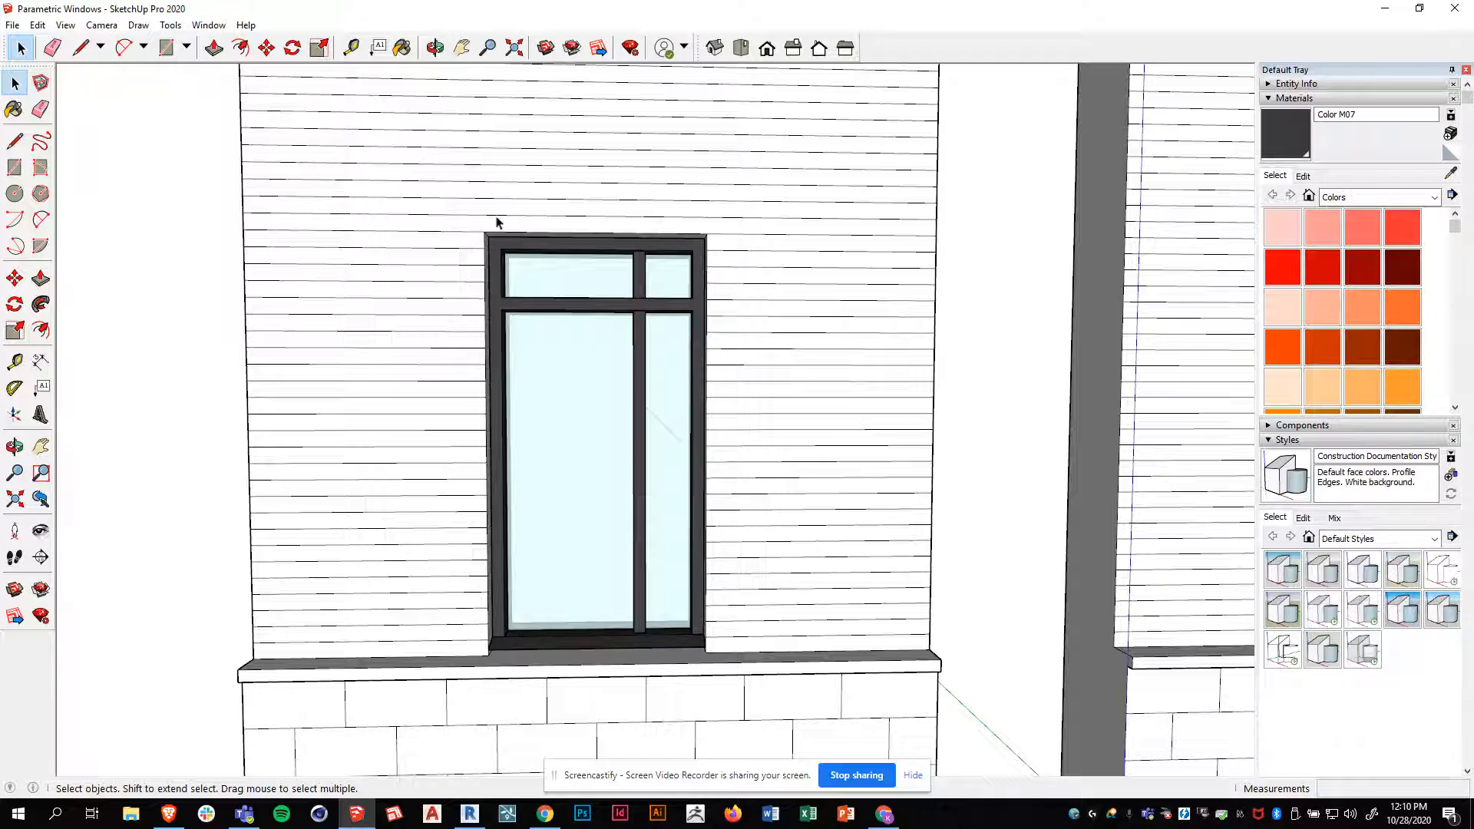
pyautogui.click(470, 814)
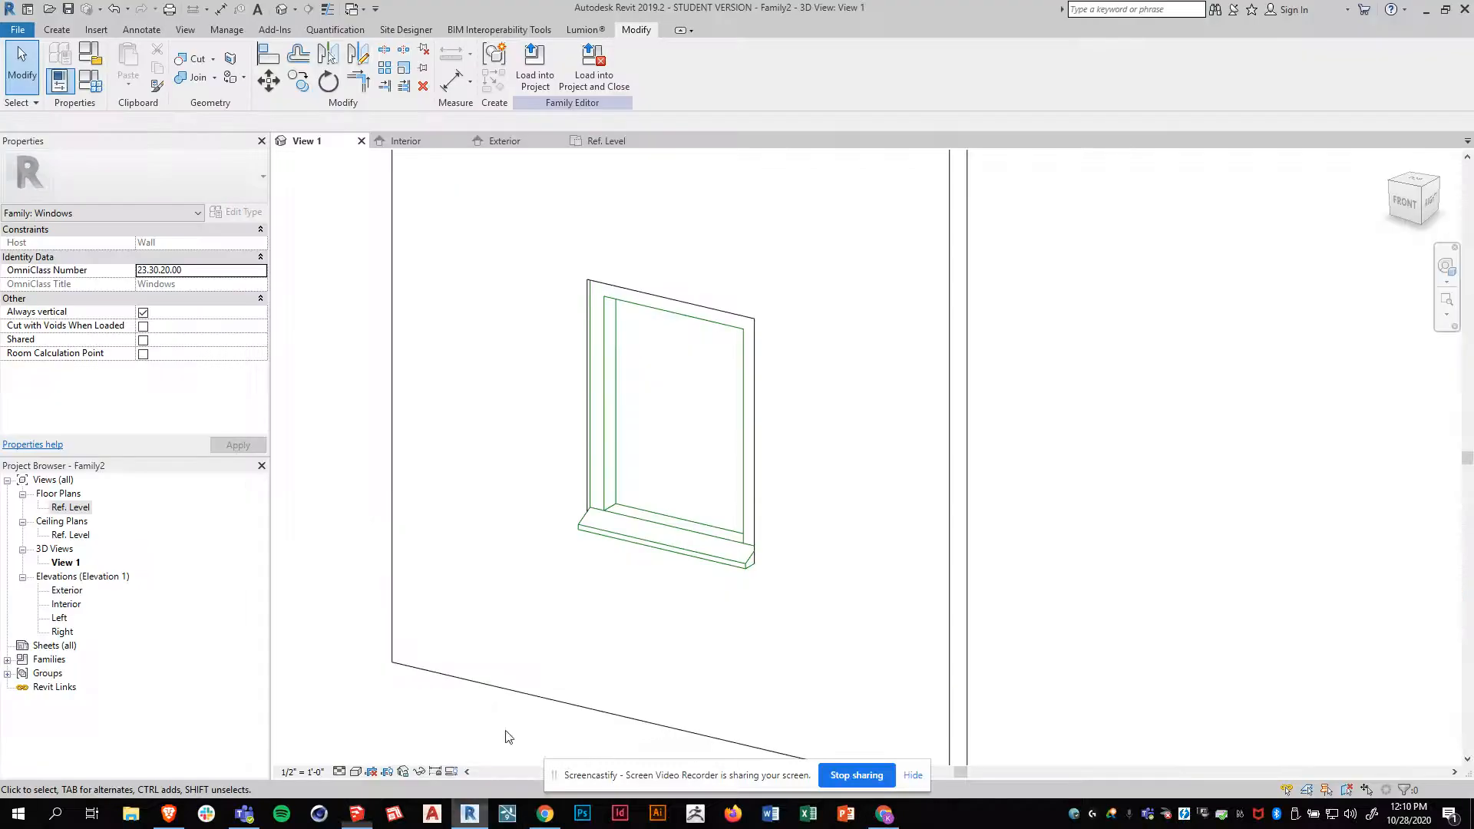
# Reopen the frame sweep for editing and open its profile sketch in the Ref. Level plan
pyautogui.click(615, 384)
pyautogui.keyDown('shift'); pyautogui.moveTo(928, 431); pyautogui.dragTo(791, 284, button='middle'); pyautogui.keyUp('shift')
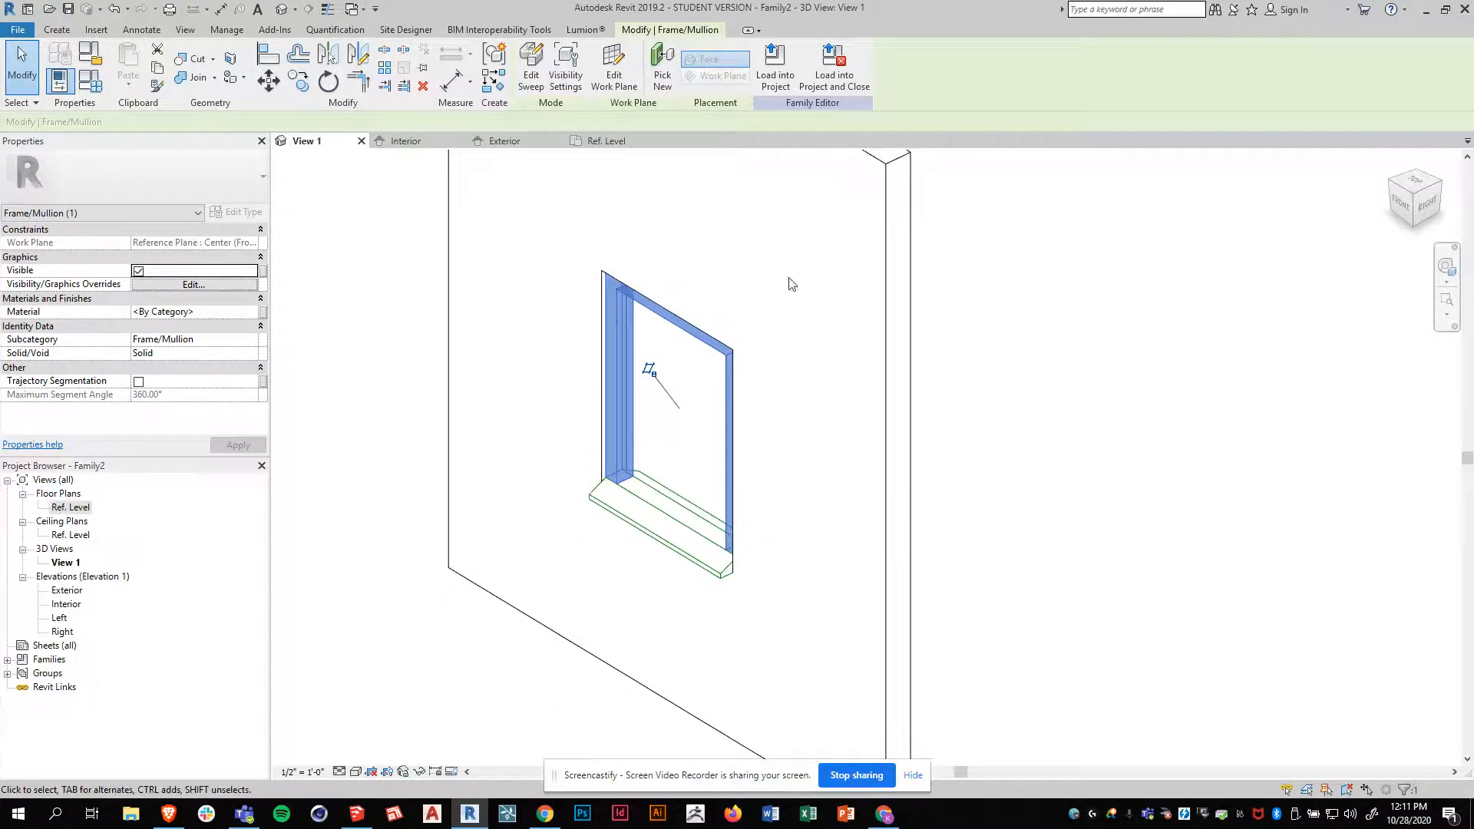
pyautogui.click(531, 81)
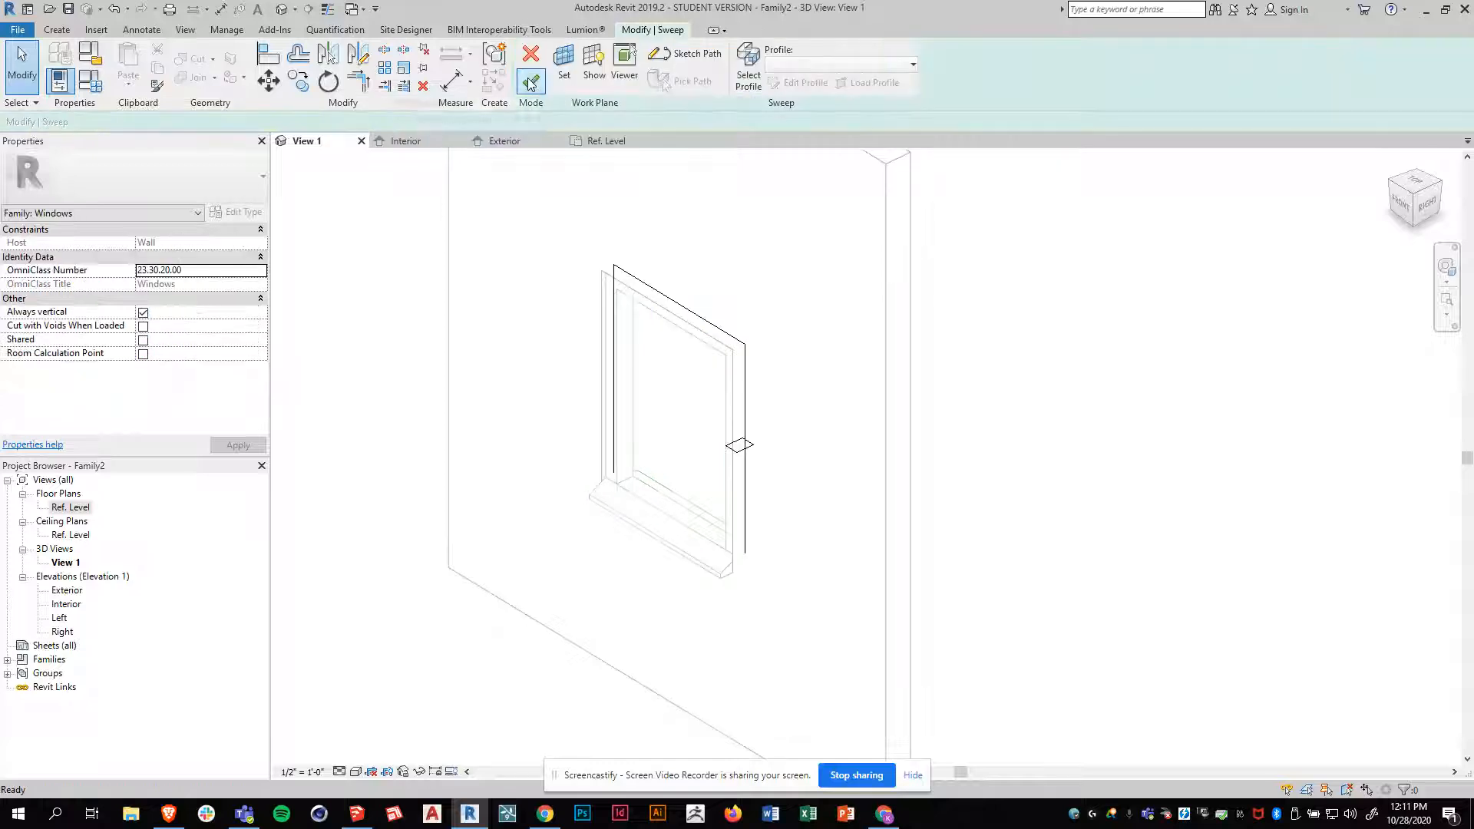
pyautogui.keyDown('shift'); pyautogui.moveTo(649, 553); pyautogui.dragTo(742, 525, button='middle'); pyautogui.keyUp('shift')
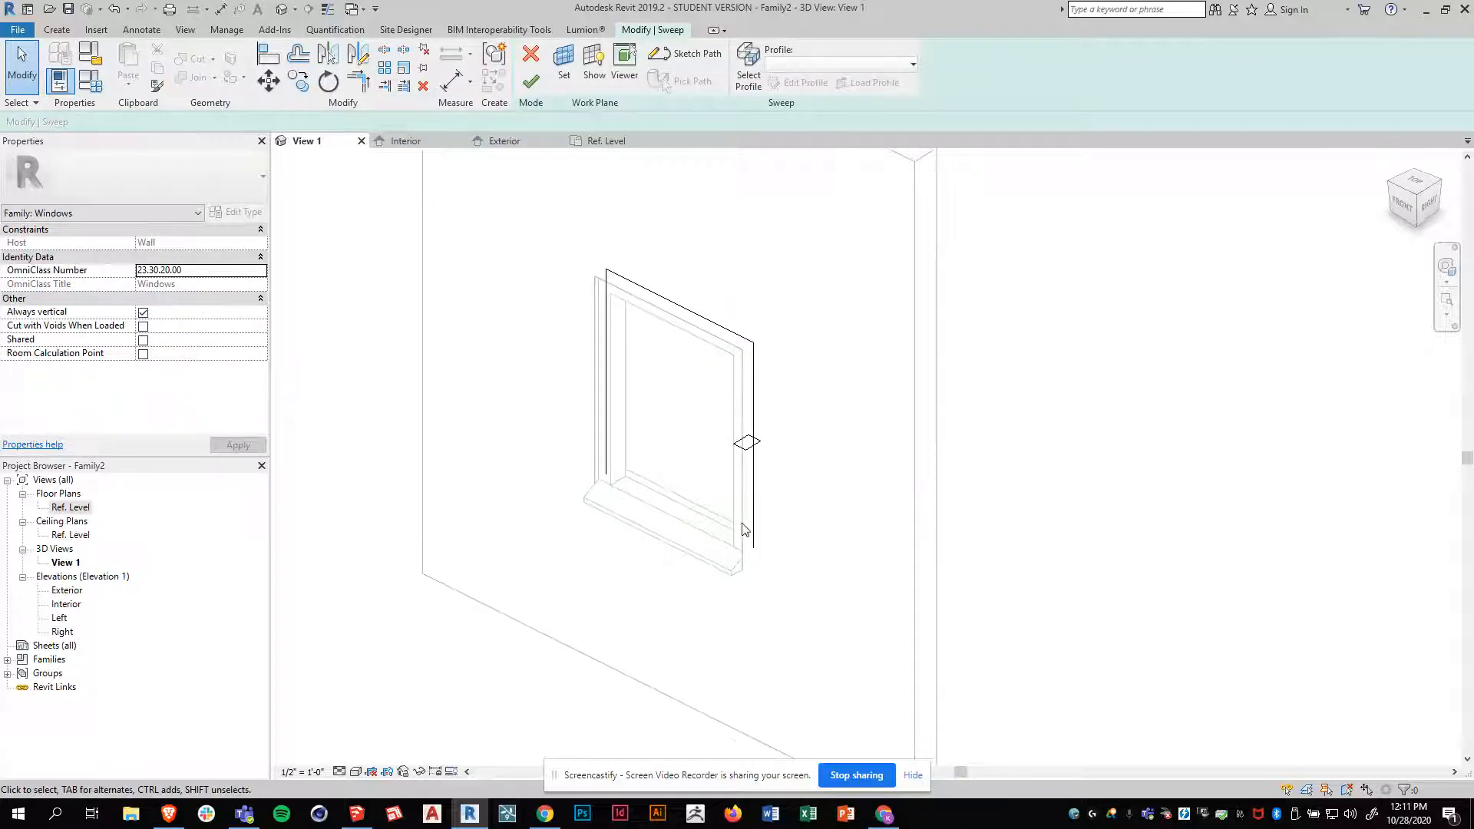
pyautogui.click(746, 449)
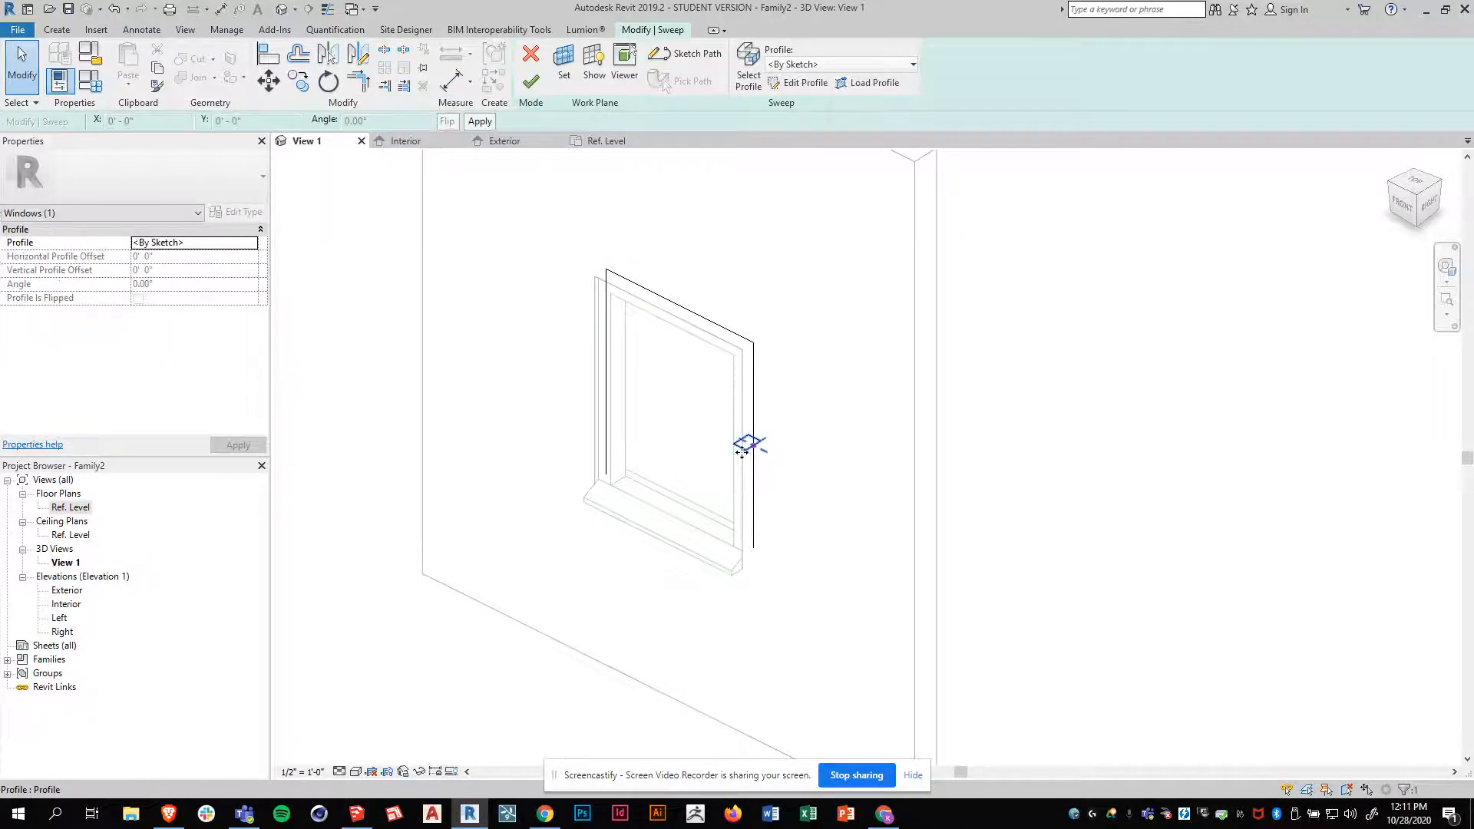
pyautogui.click(803, 83)
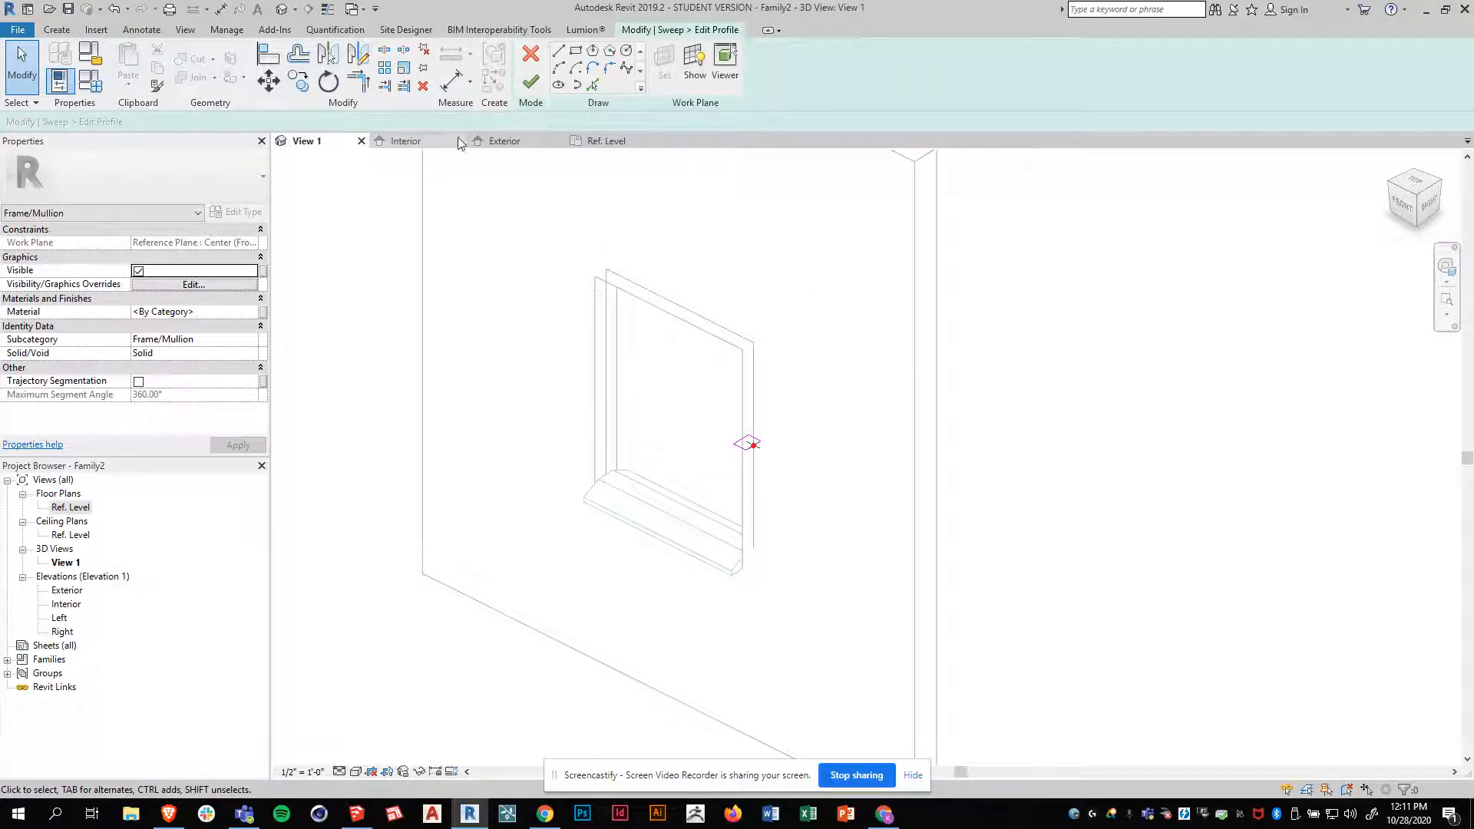
pyautogui.click(603, 141)
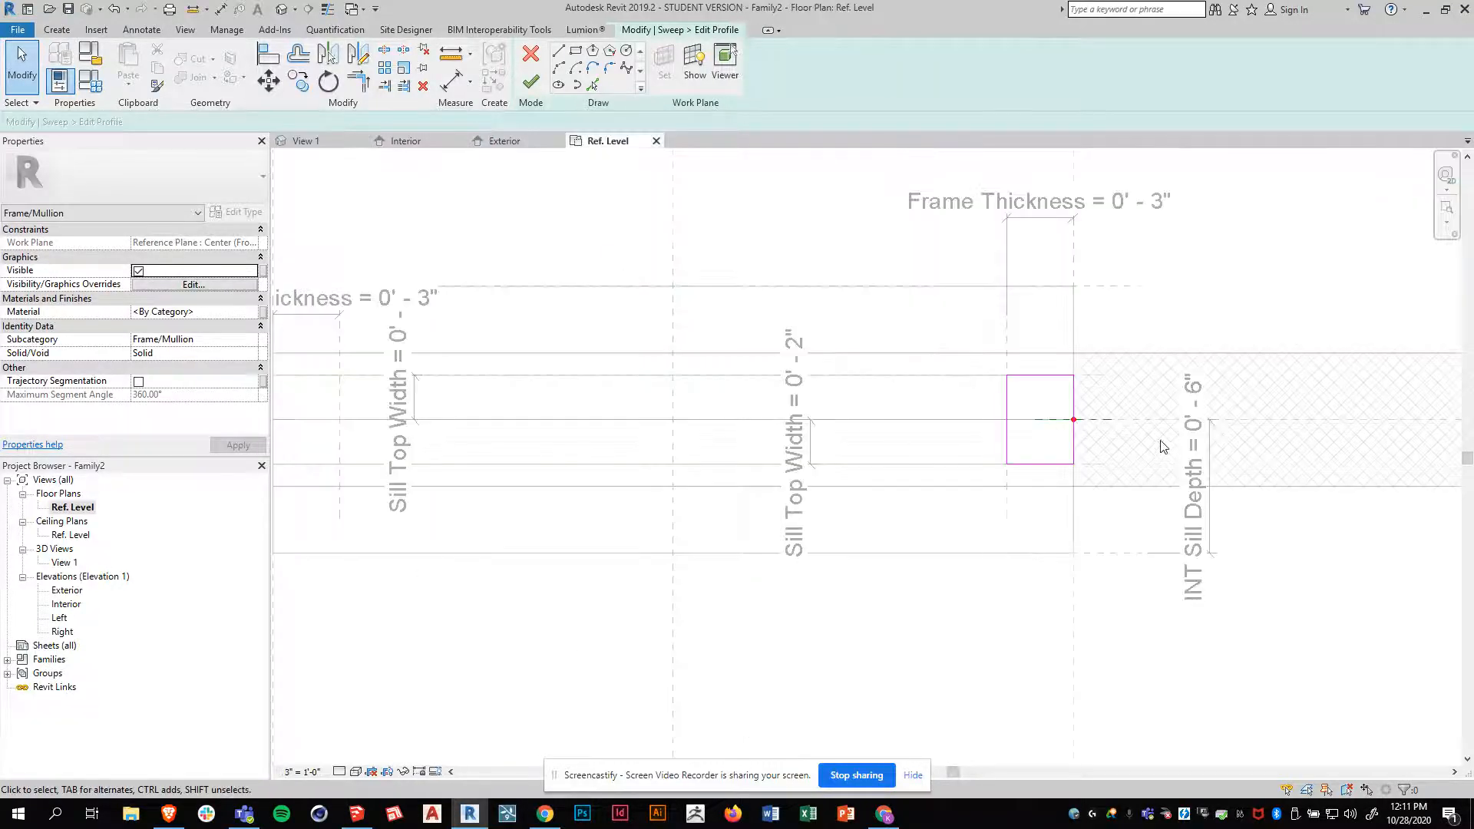
pyautogui.scroll(4, 1163, 447)
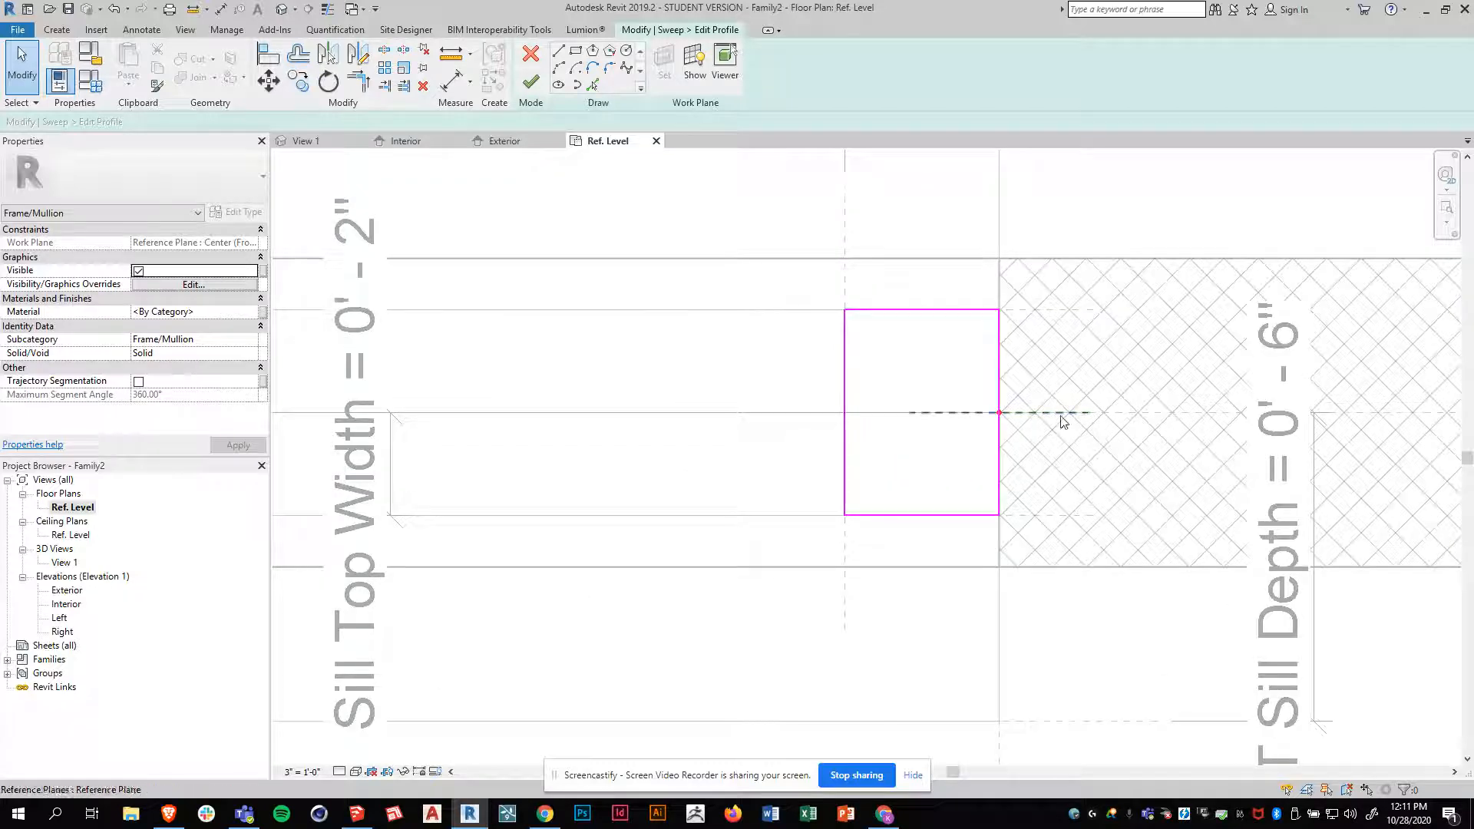
# Sketch a three-sided notch about 1" deep and 1 3/8" wide at the middle of the profile's opening-side edge
pyautogui.click(559, 50)
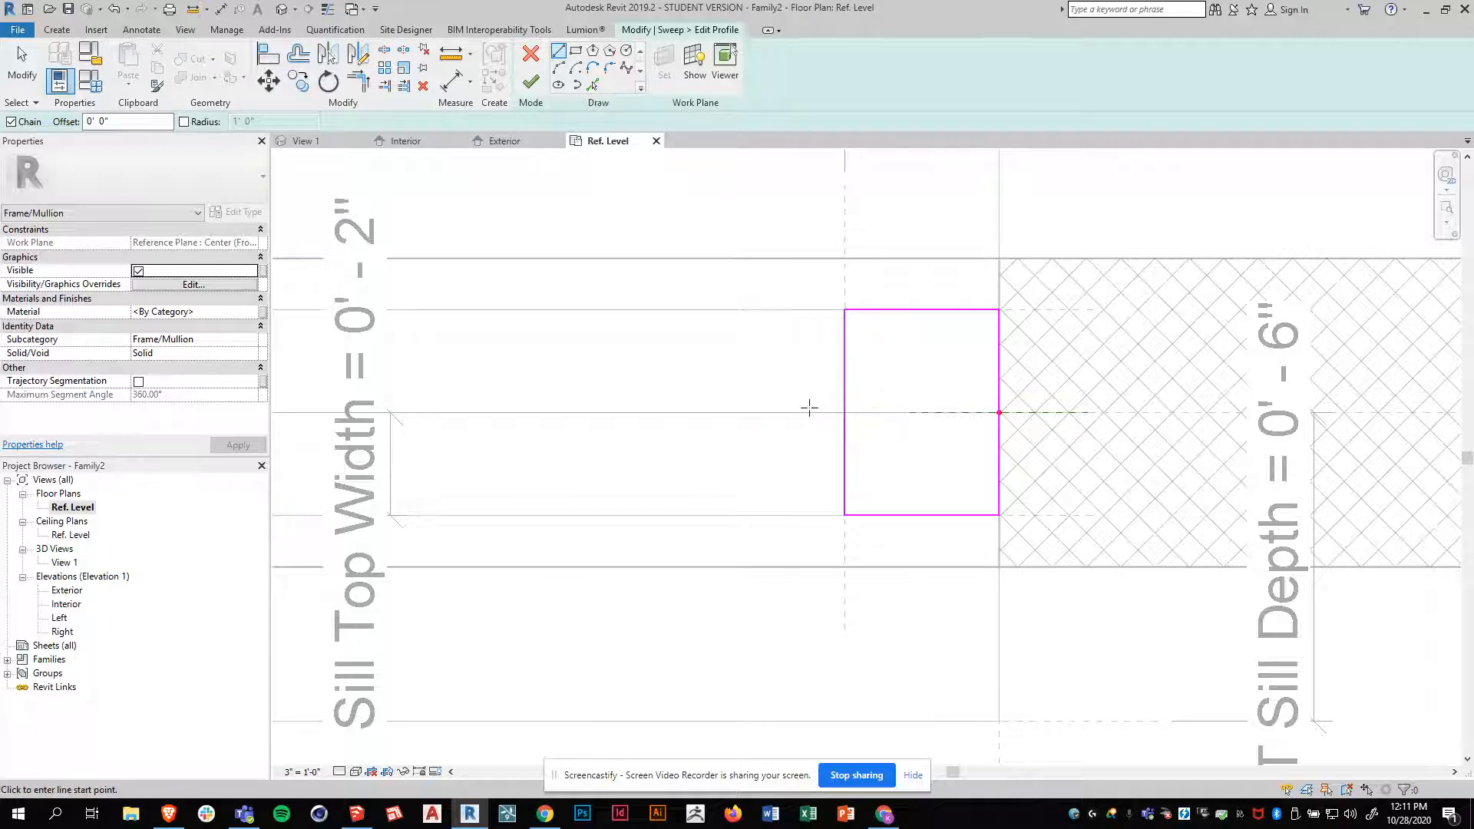
pyautogui.click(896, 375)
pyautogui.click(896, 445)
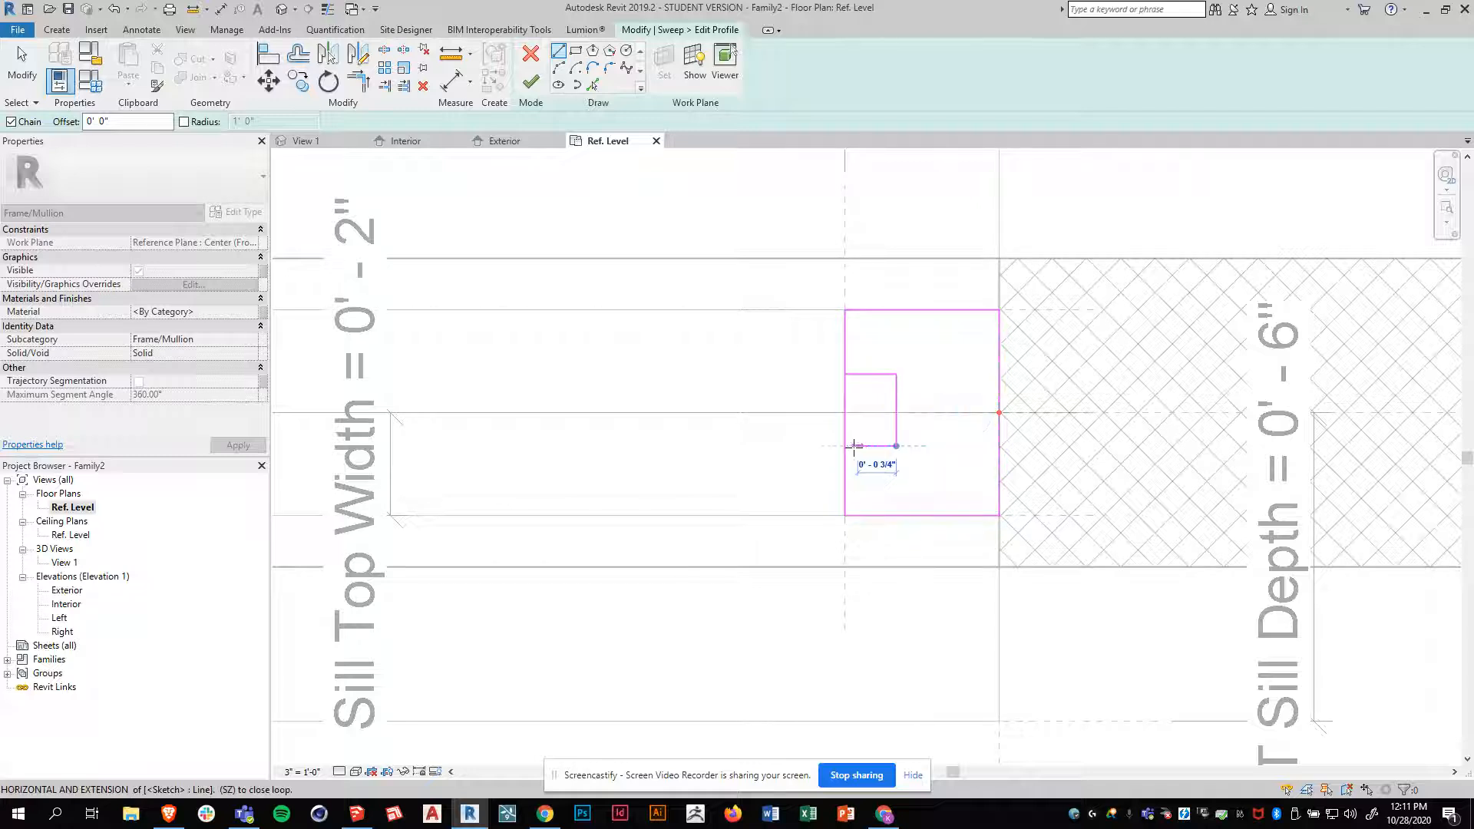
pyautogui.click(844, 446)
pyautogui.press('Escape')
pyautogui.press('Escape')
# Trim the profile's opening-side edge to the notch's upper line so that the notch is open
pyautogui.press('t')
pyautogui.press('r')
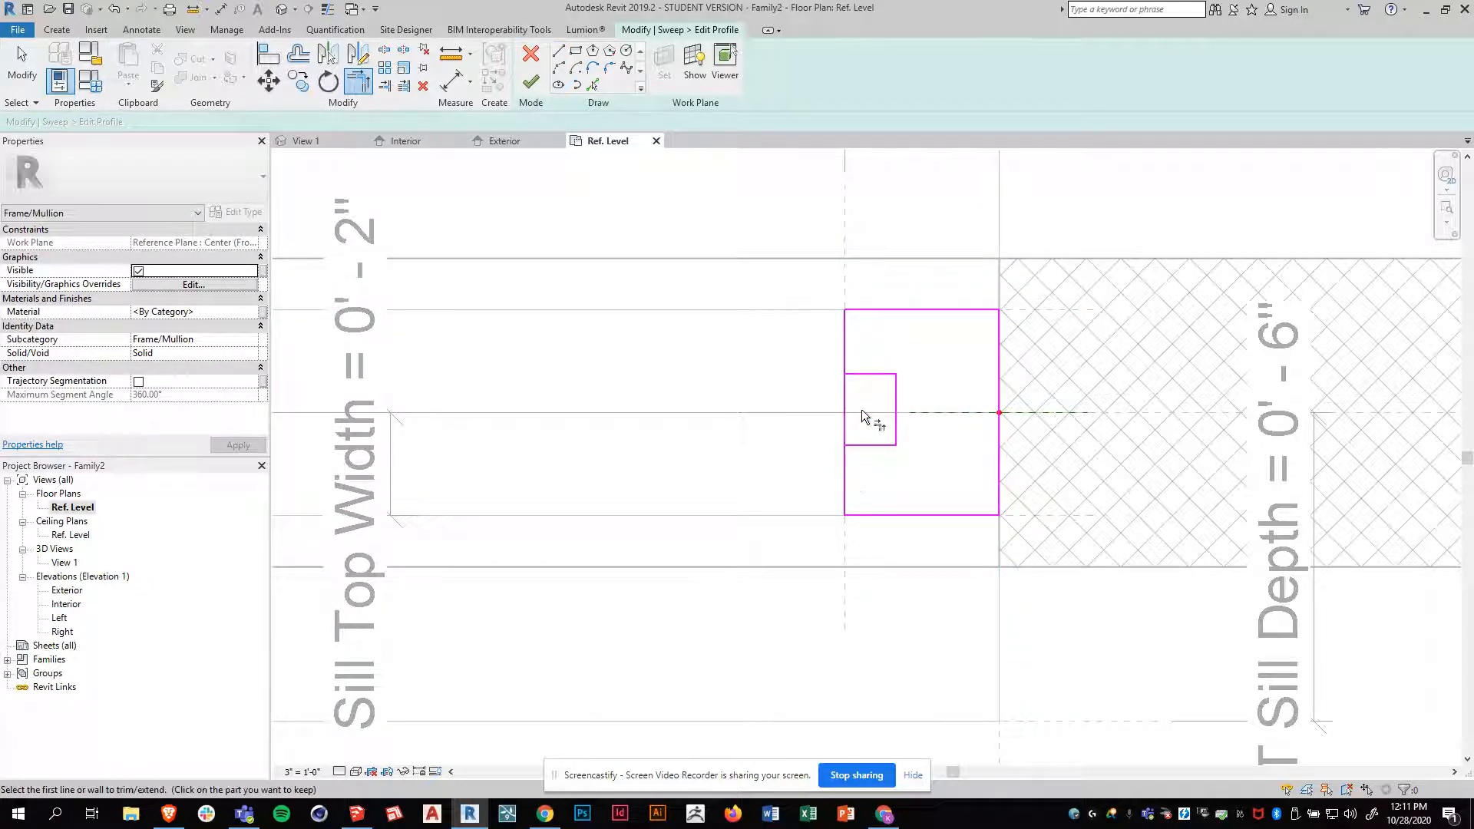
pyautogui.click(858, 444)
pyautogui.click(846, 352)
pyautogui.click(855, 373)
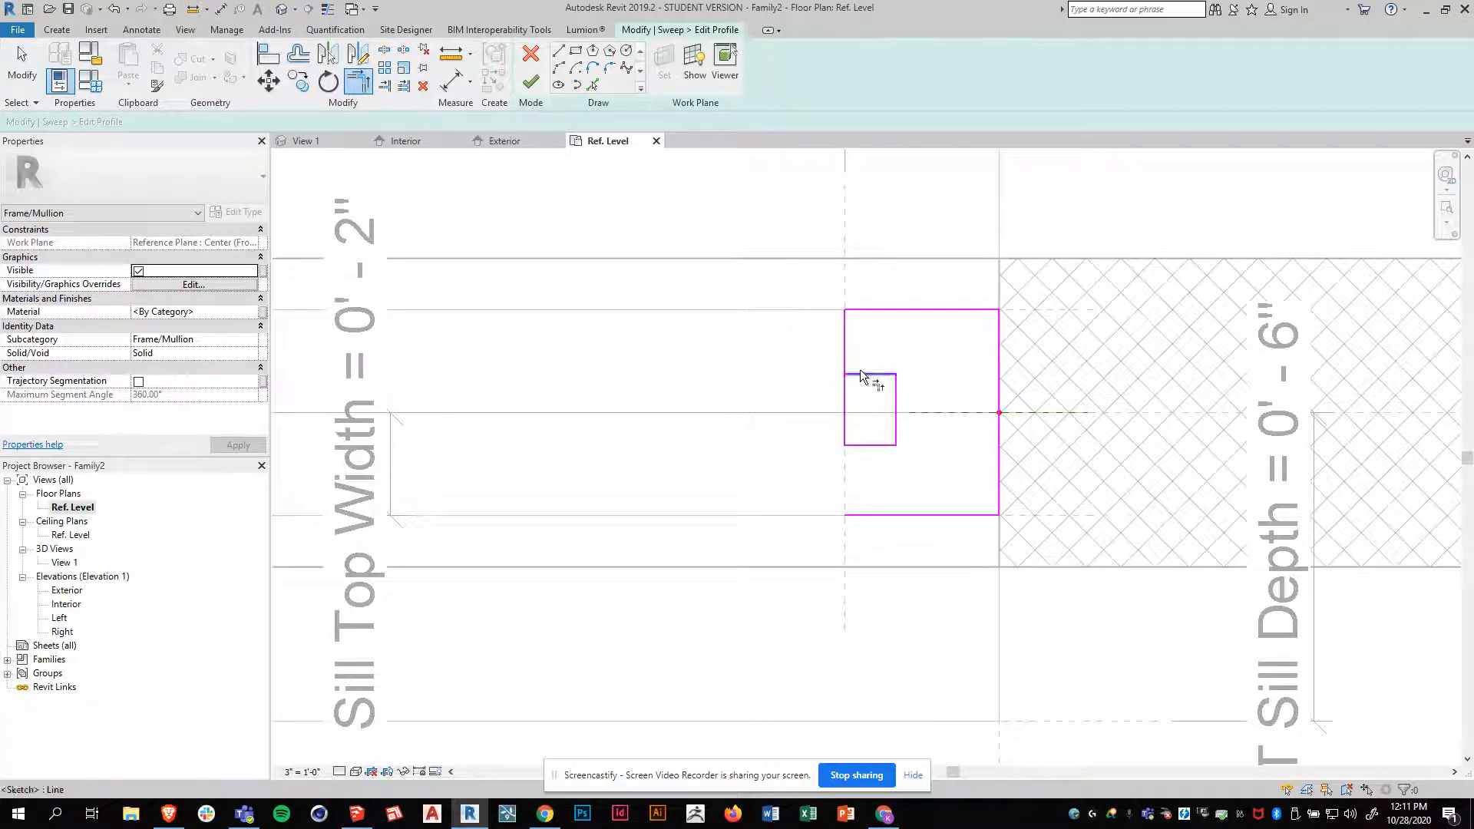
pyautogui.click(843, 362)
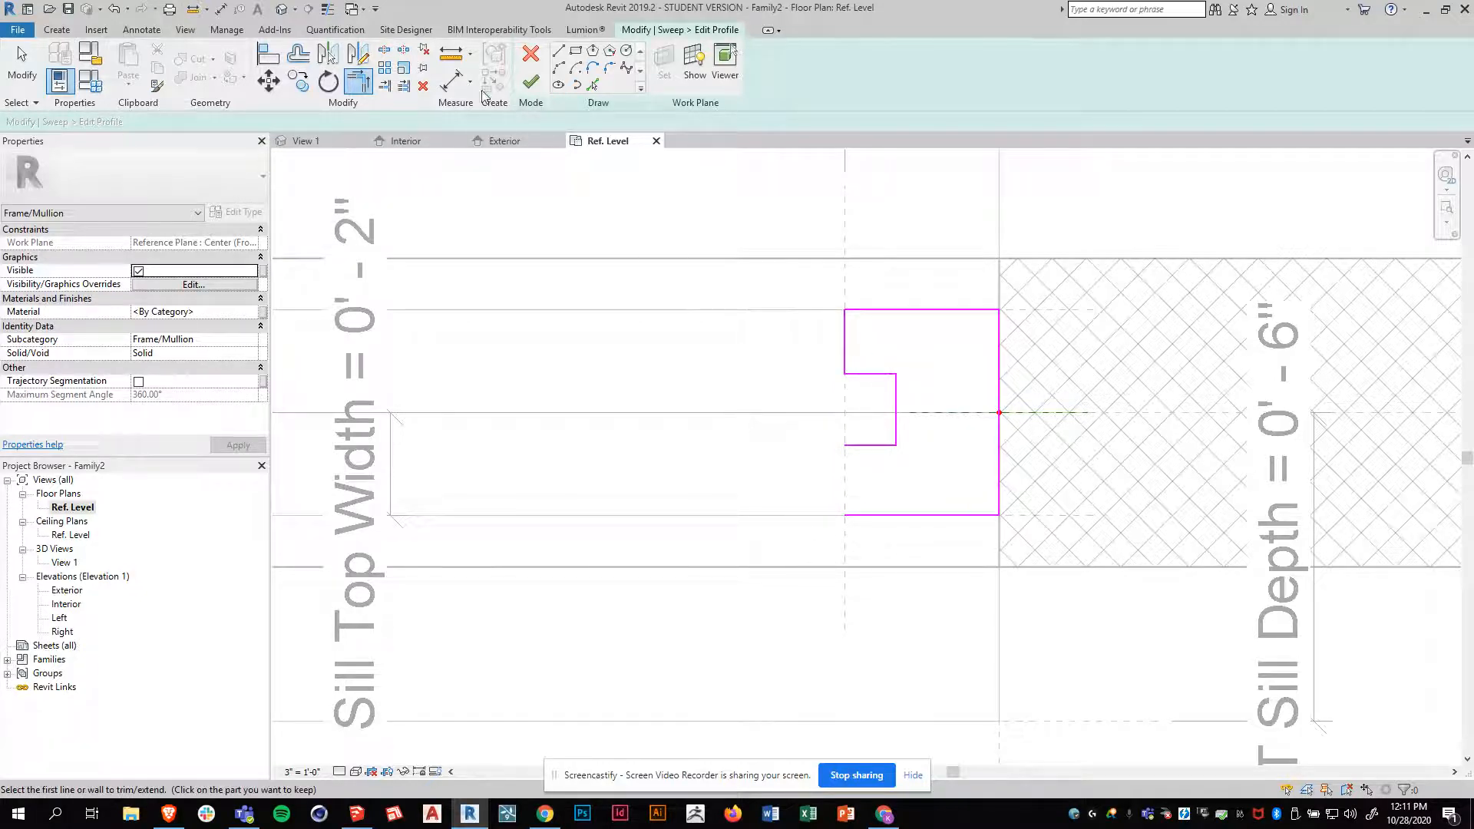
# Close the profile with a vertical line from the notch's lower corner to the rectangle's lower corner
pyautogui.click(558, 52)
pyautogui.click(845, 445)
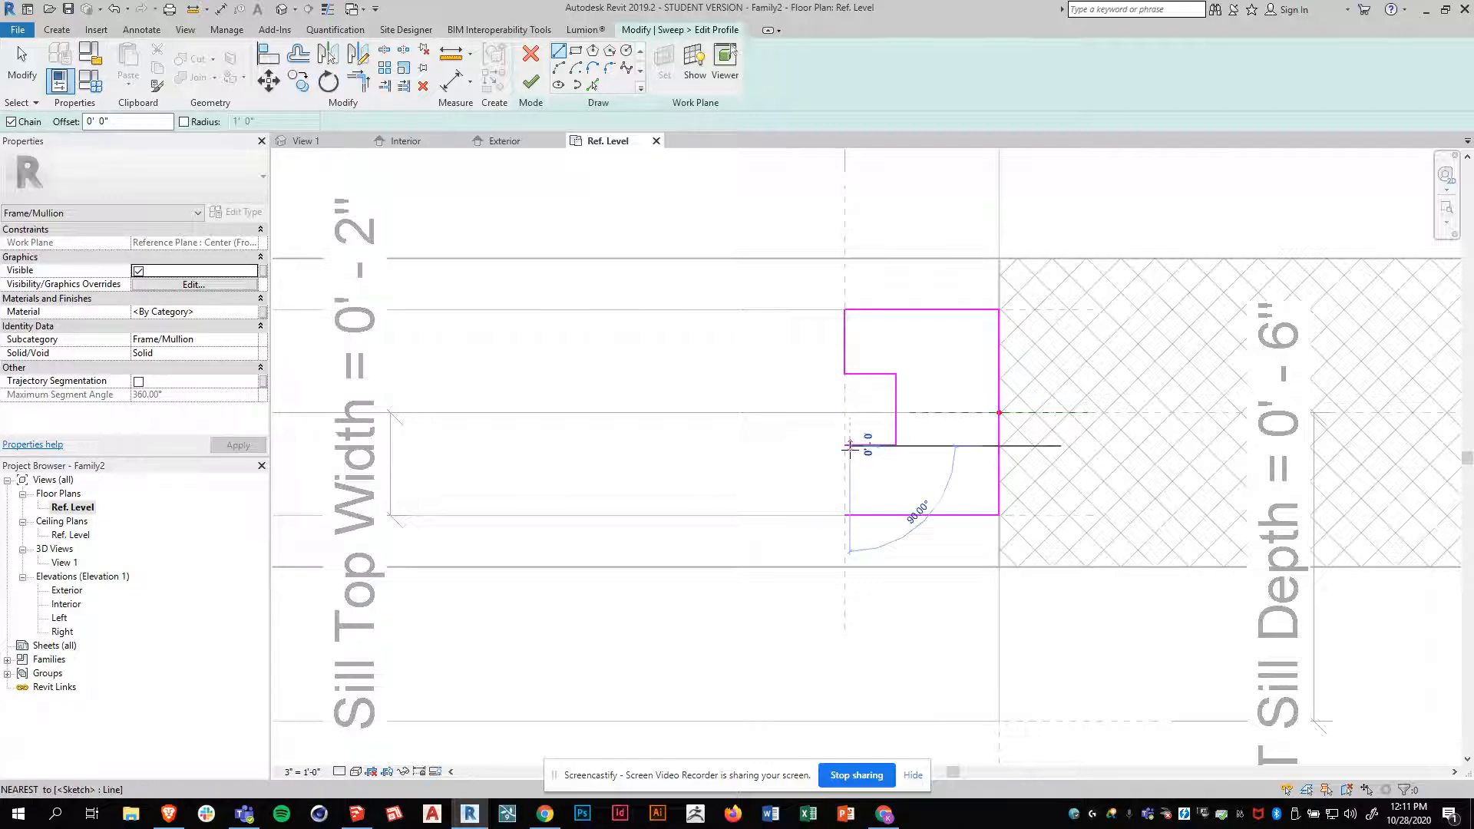
pyautogui.click(844, 514)
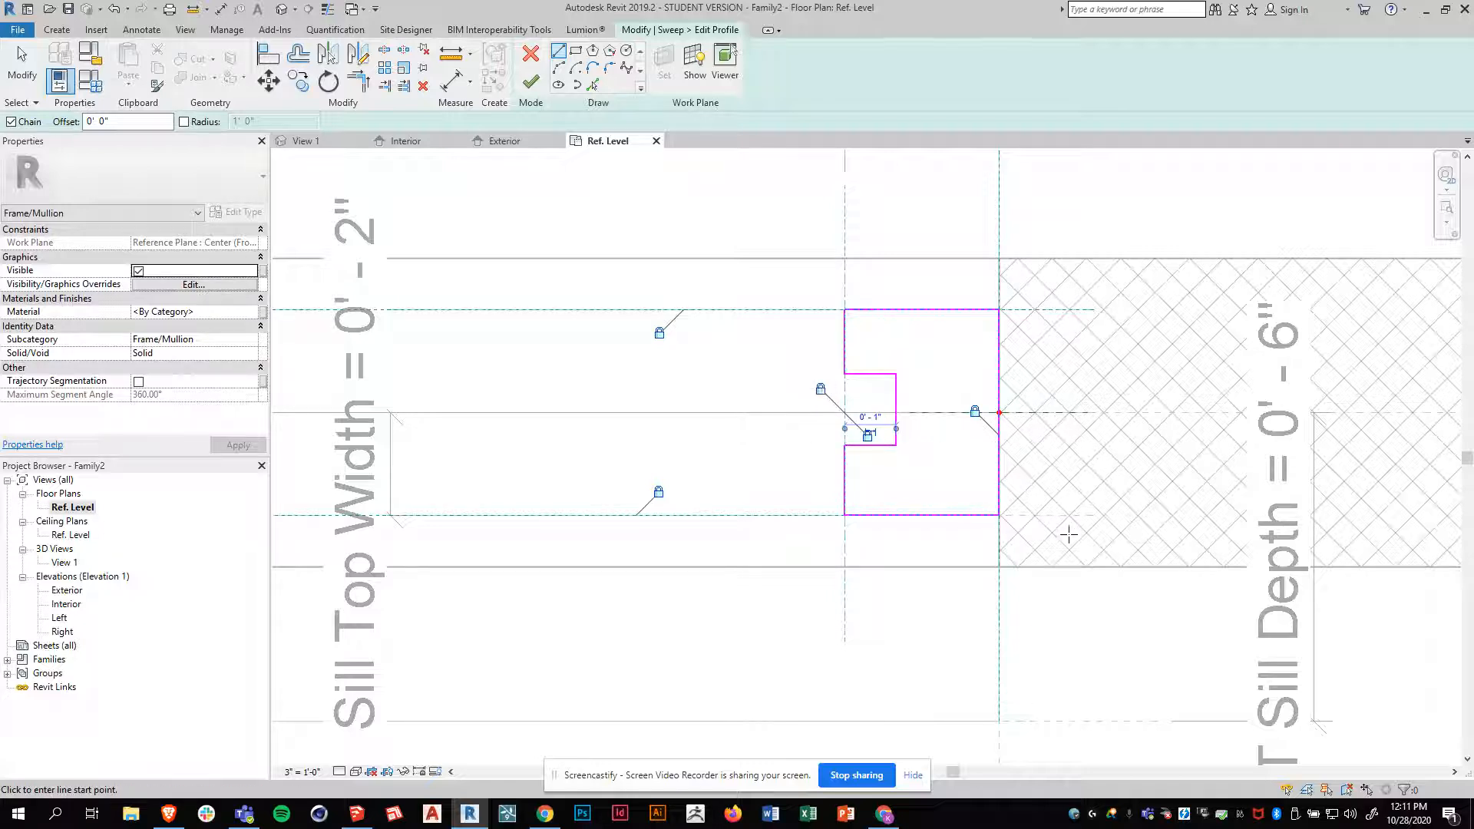
pyautogui.press('Escape')
pyautogui.press('Escape')
# Move the notch's upper and lower horizontal lines slightly downward together to centre the notch on the front/back center reference plane
pyautogui.click(865, 447)
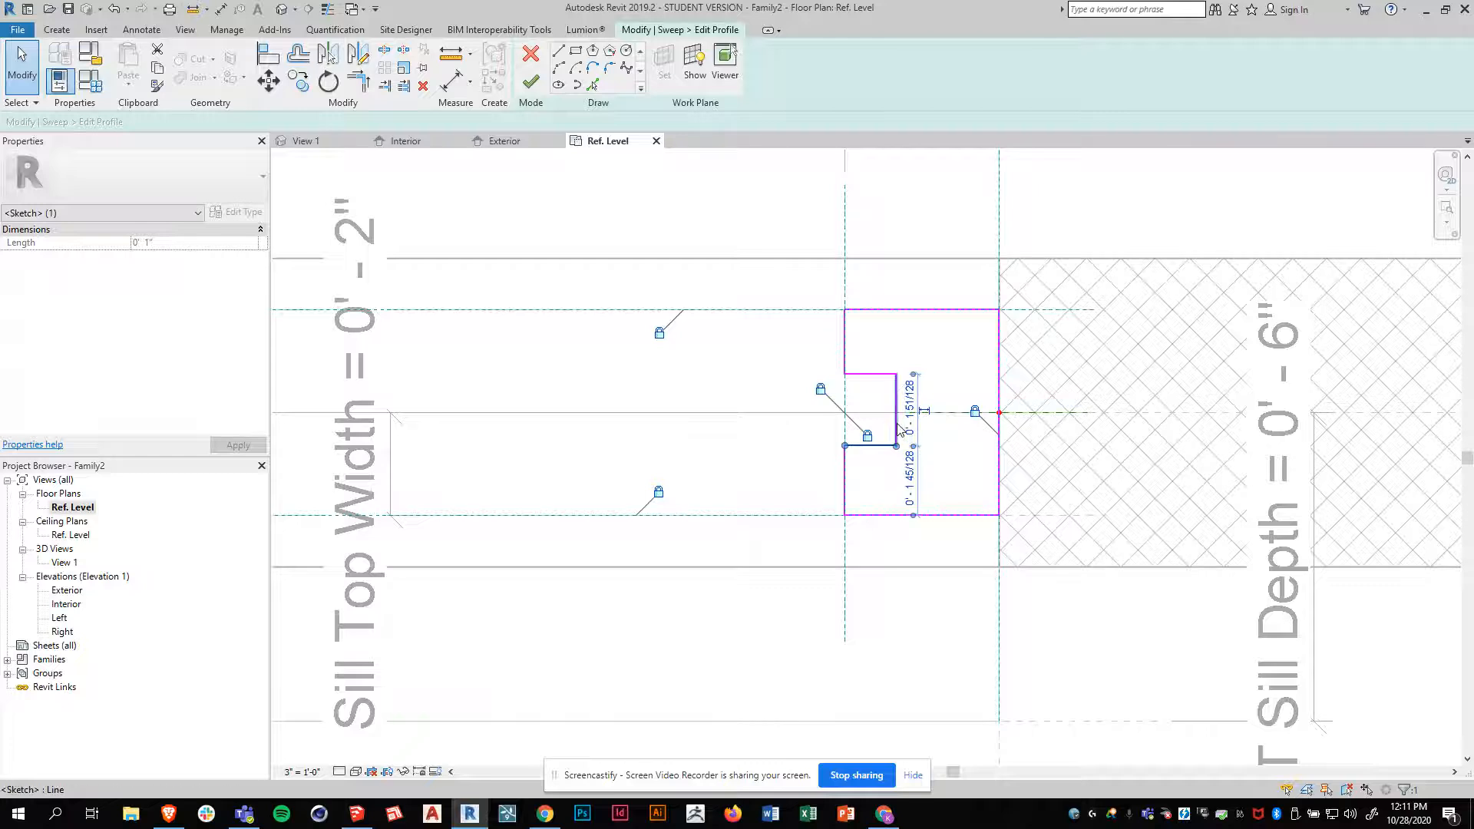
pyautogui.click(884, 358)
pyautogui.click(875, 374)
pyautogui.keyDown('ctrl'); pyautogui.click(881, 446); pyautogui.keyUp('ctrl')
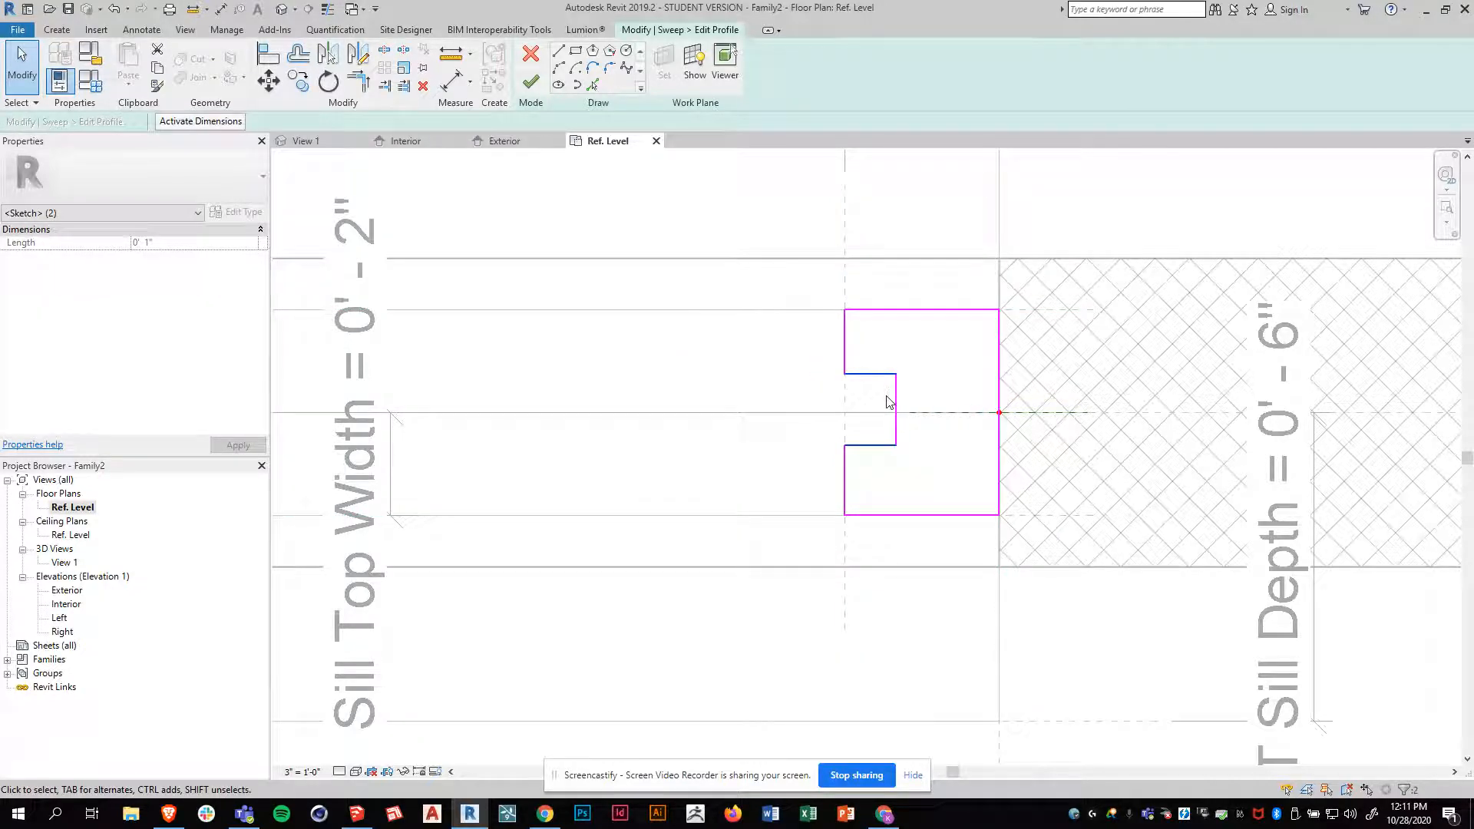
pyautogui.click(269, 81)
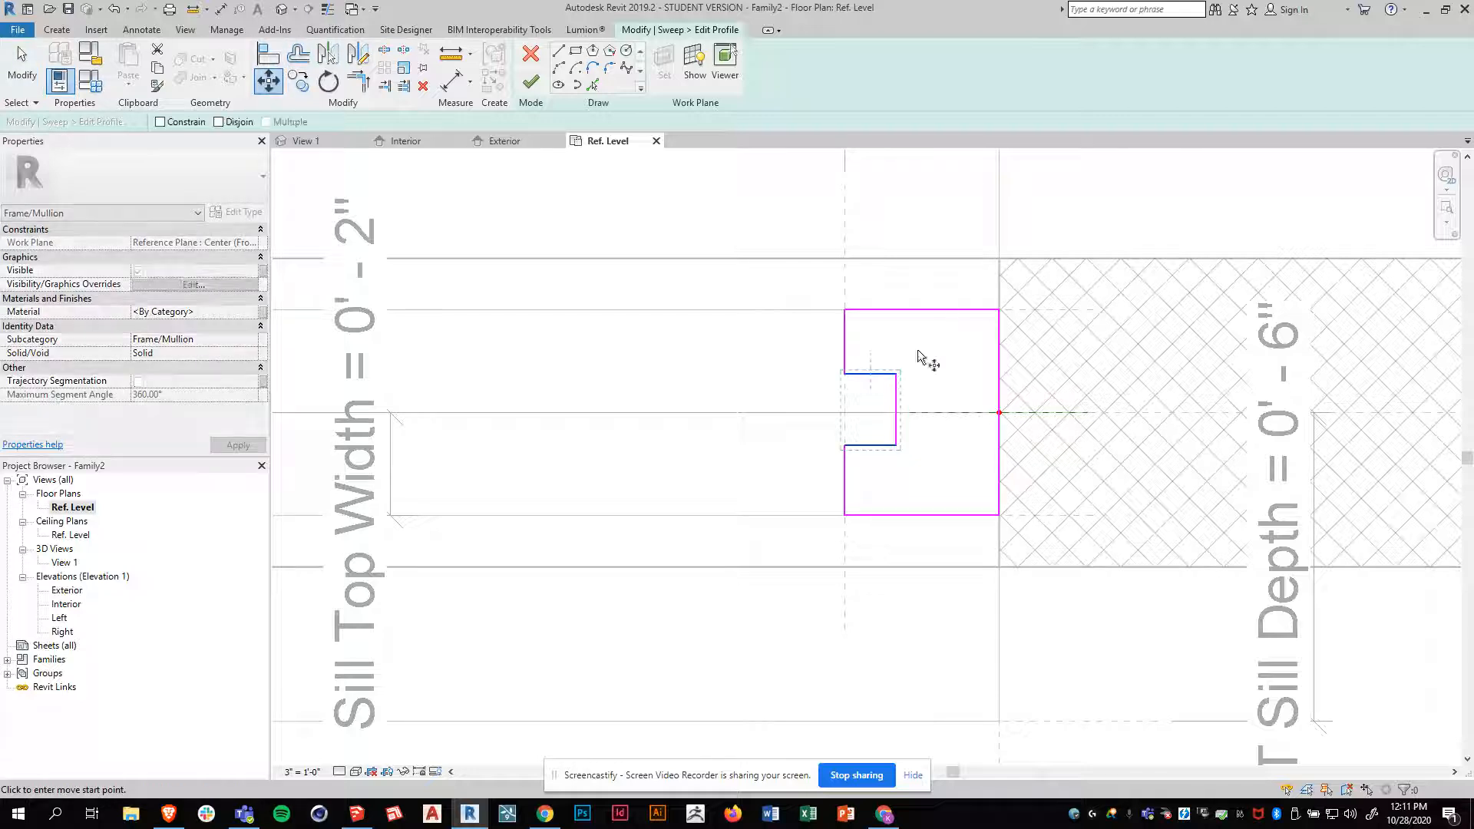
pyautogui.click(897, 413)
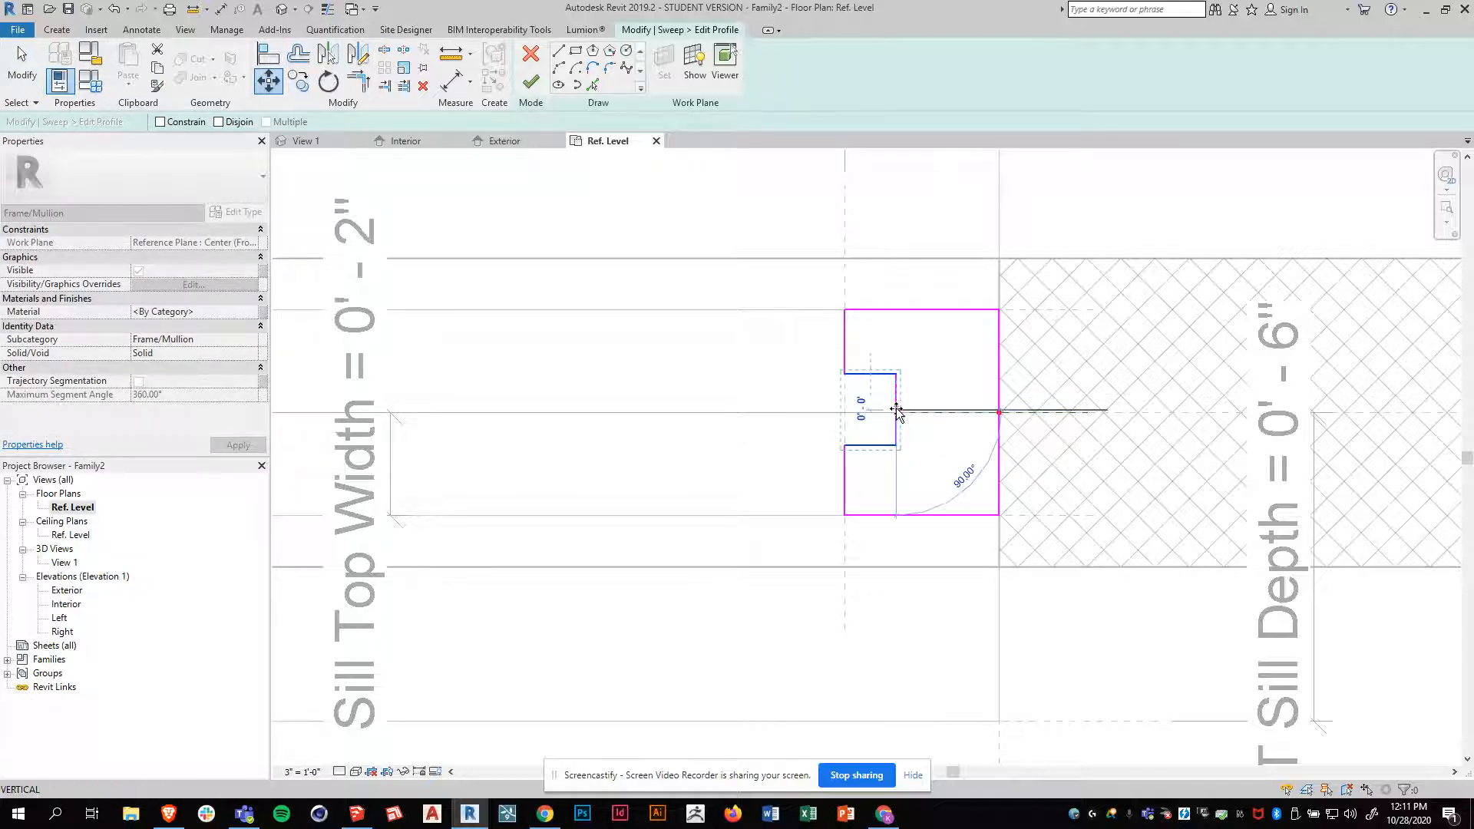
pyautogui.click(896, 419)
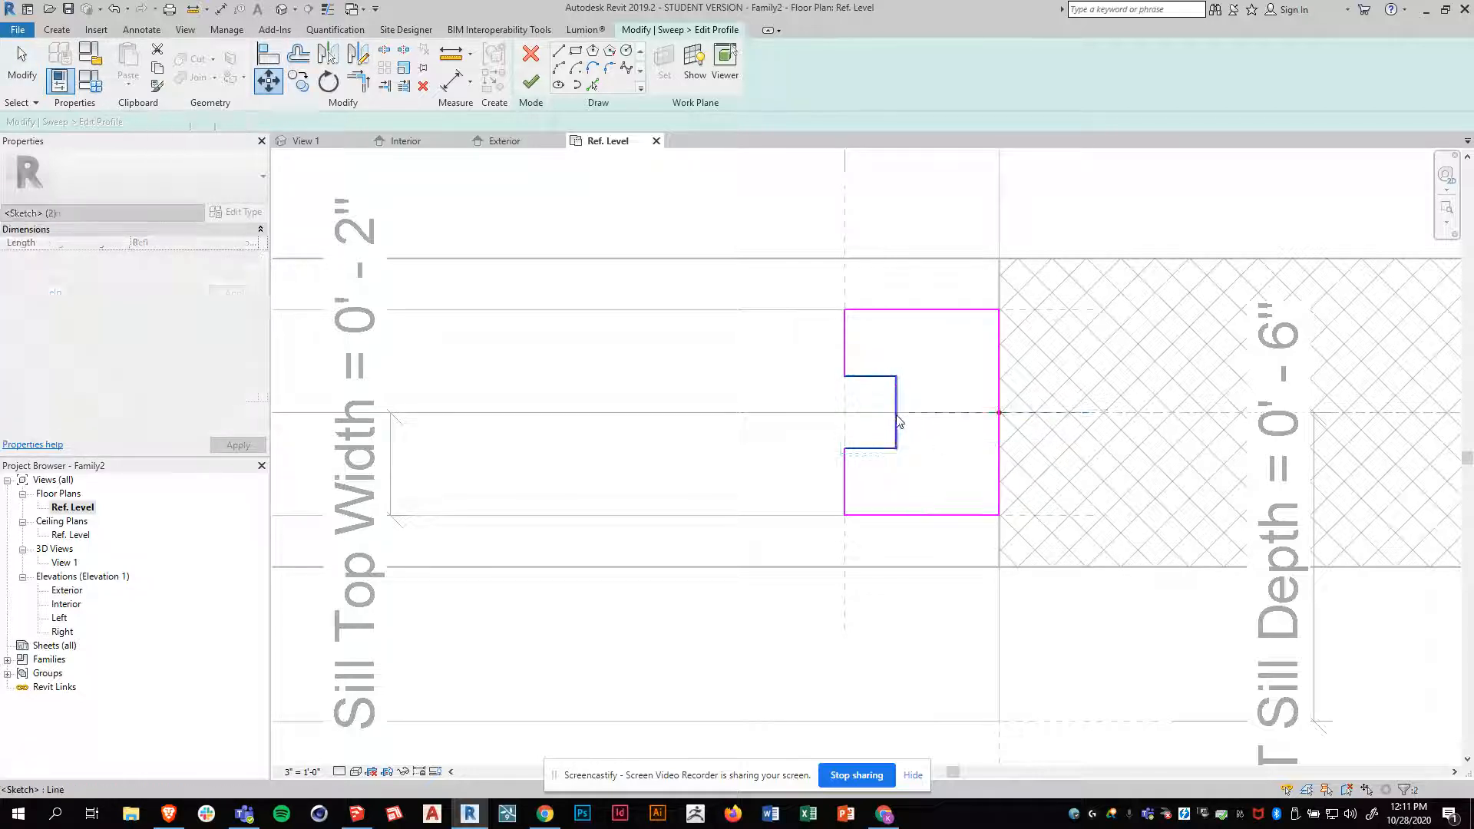
# Finish the profile sketch and the frame sweep, and open the 3D view View 1
pyautogui.click(532, 84)
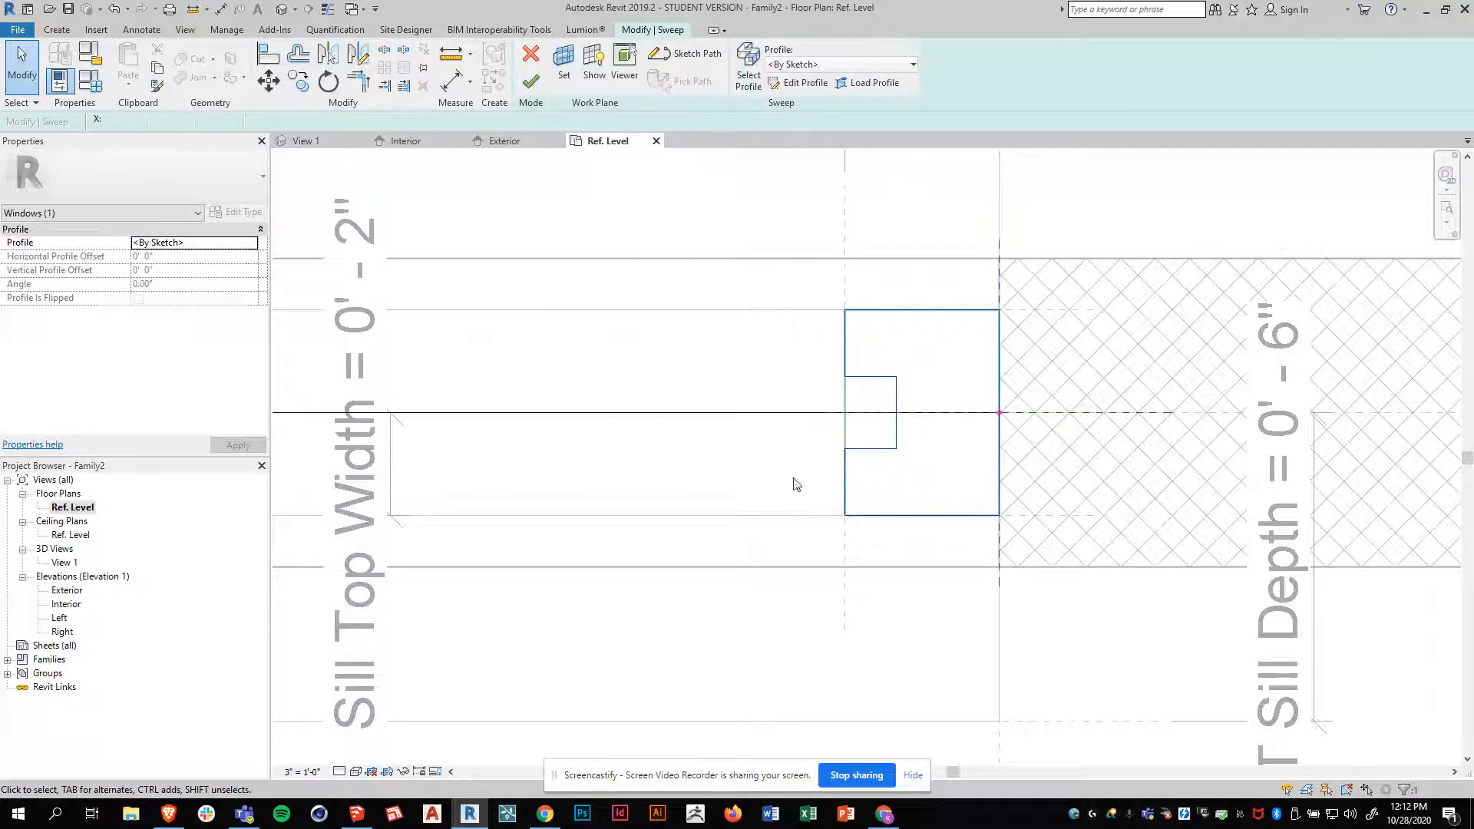
pyautogui.click(532, 84)
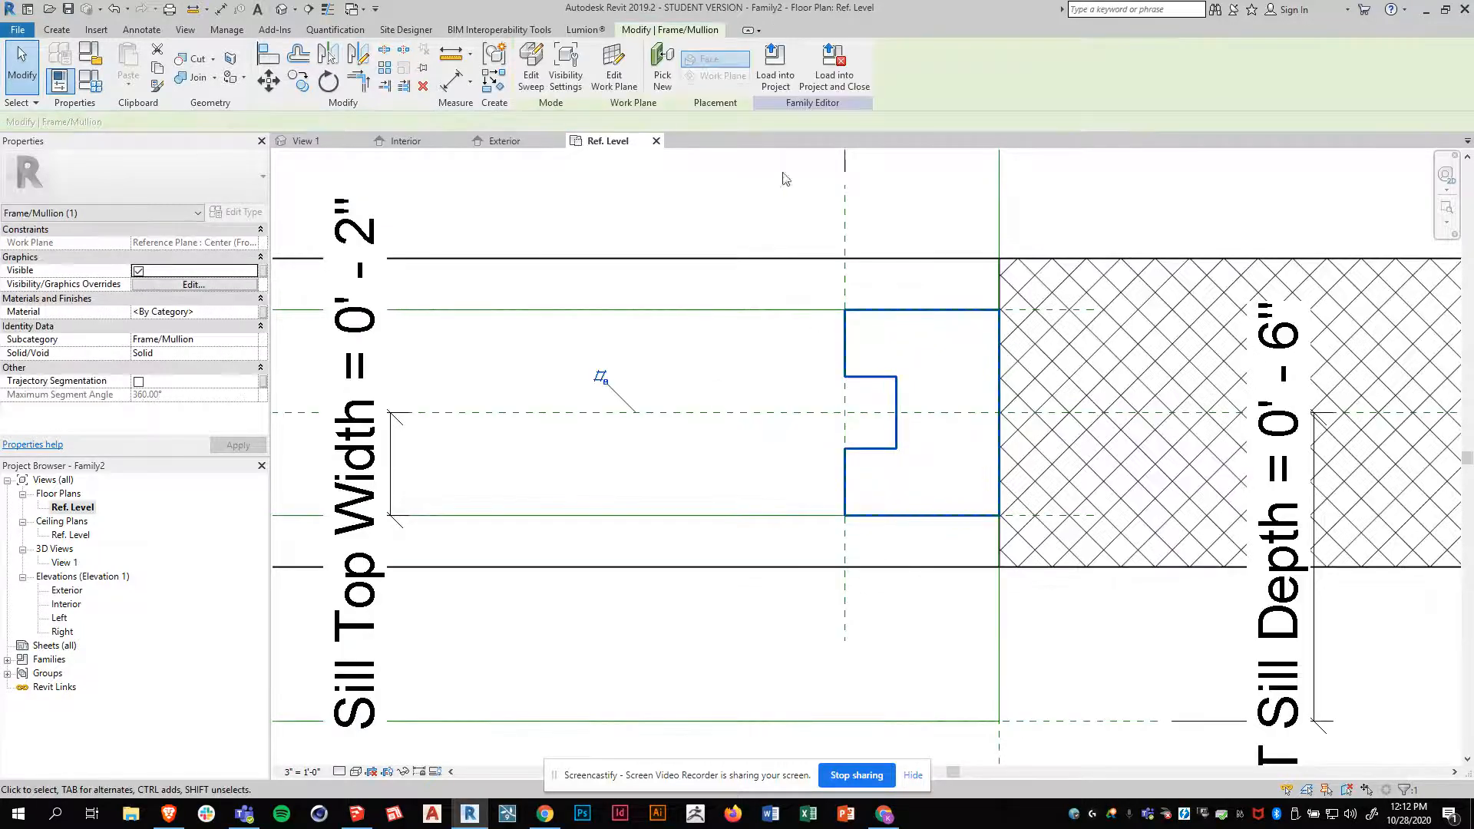
pyautogui.click(307, 141)
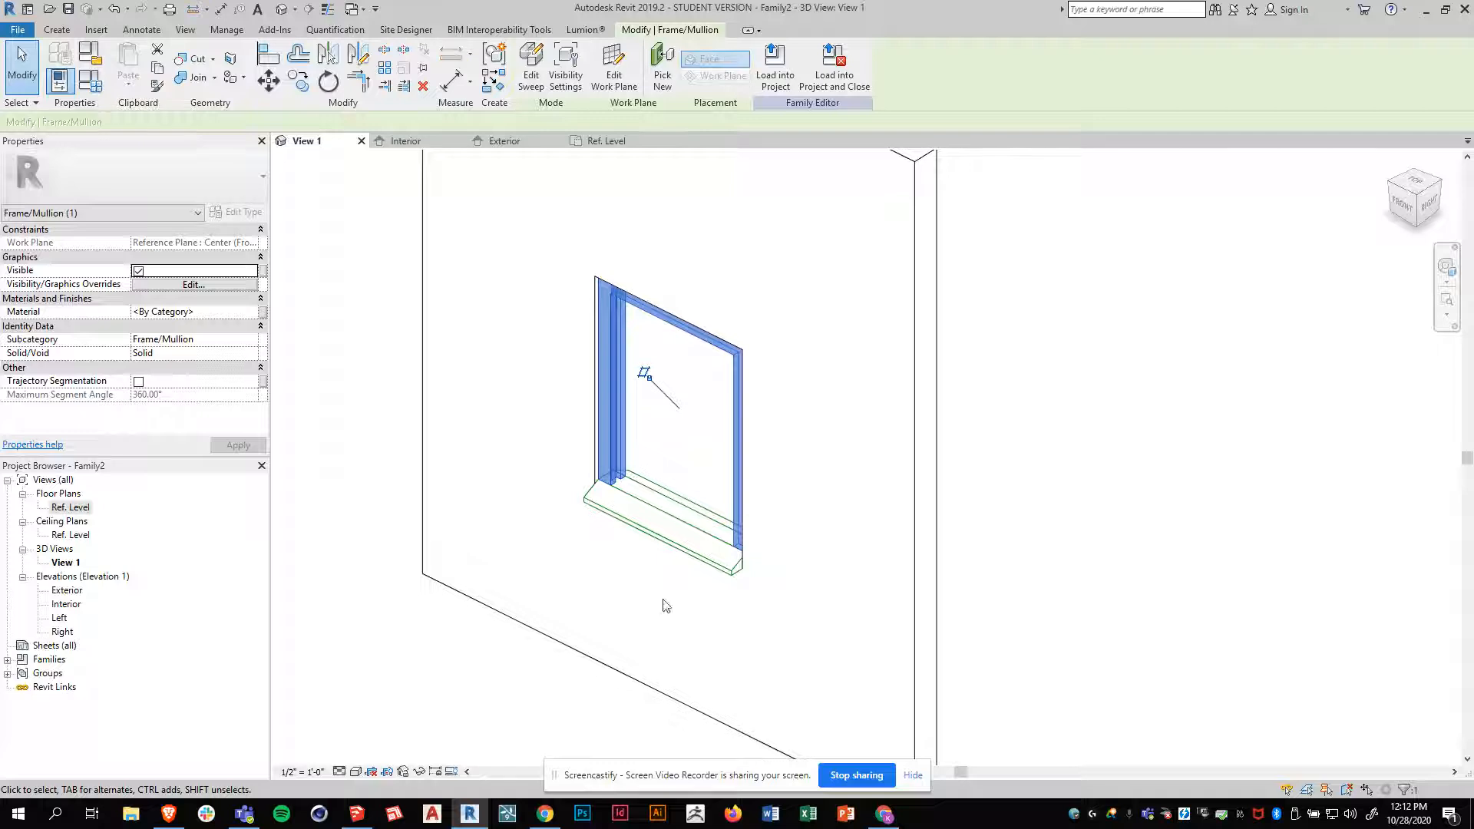
# Examine the notched frame sweep and how it meets the sill from several angles in the 3D view
pyautogui.press('Escape')
pyautogui.keyDown('shift'); pyautogui.moveTo(679, 620); pyautogui.dragTo(645, 541, button='middle'); pyautogui.keyUp('shift')
pyautogui.scroll(4, 629, 530)
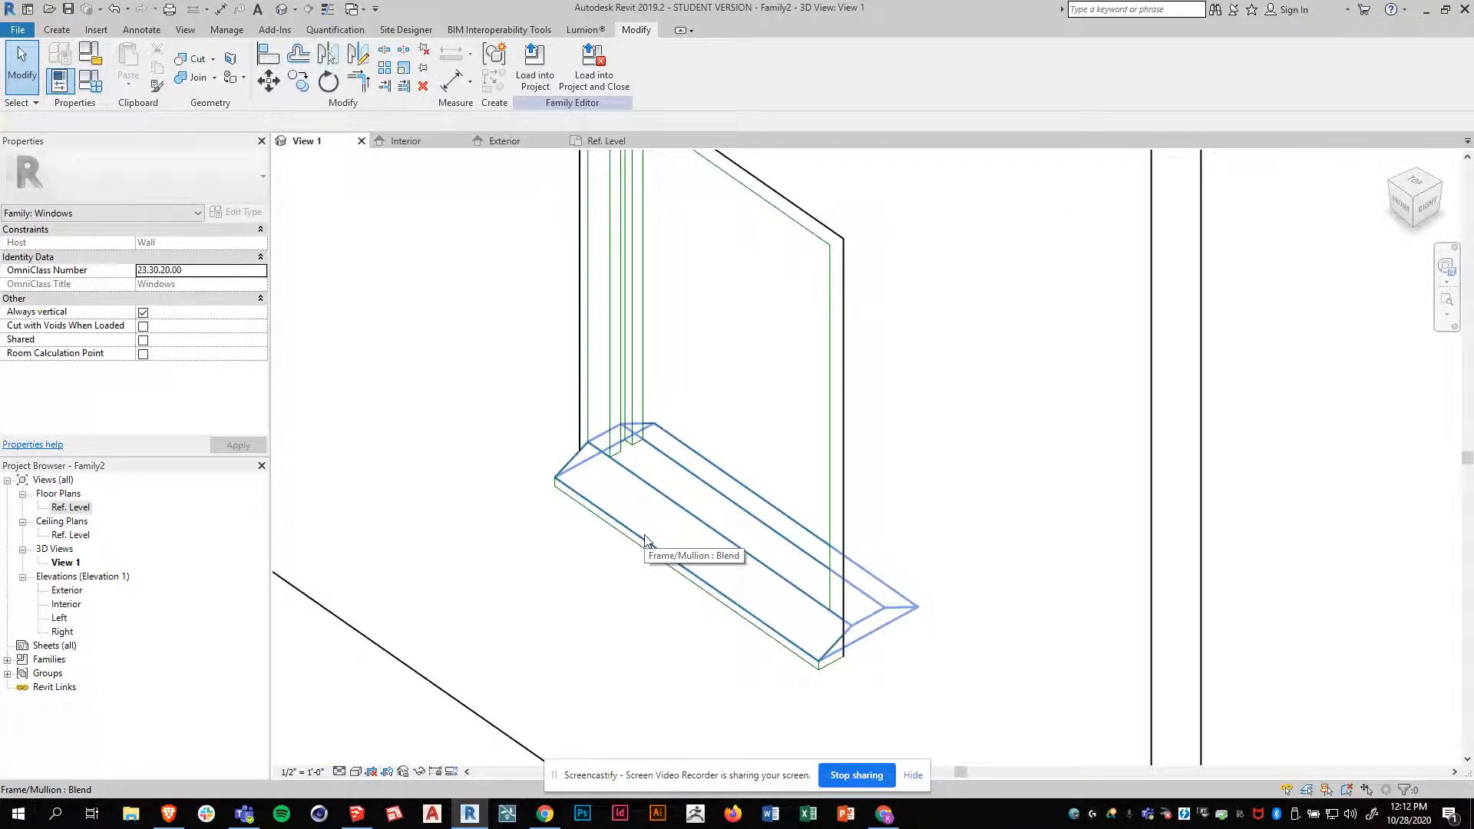
pyautogui.scroll(-3, 627, 581)
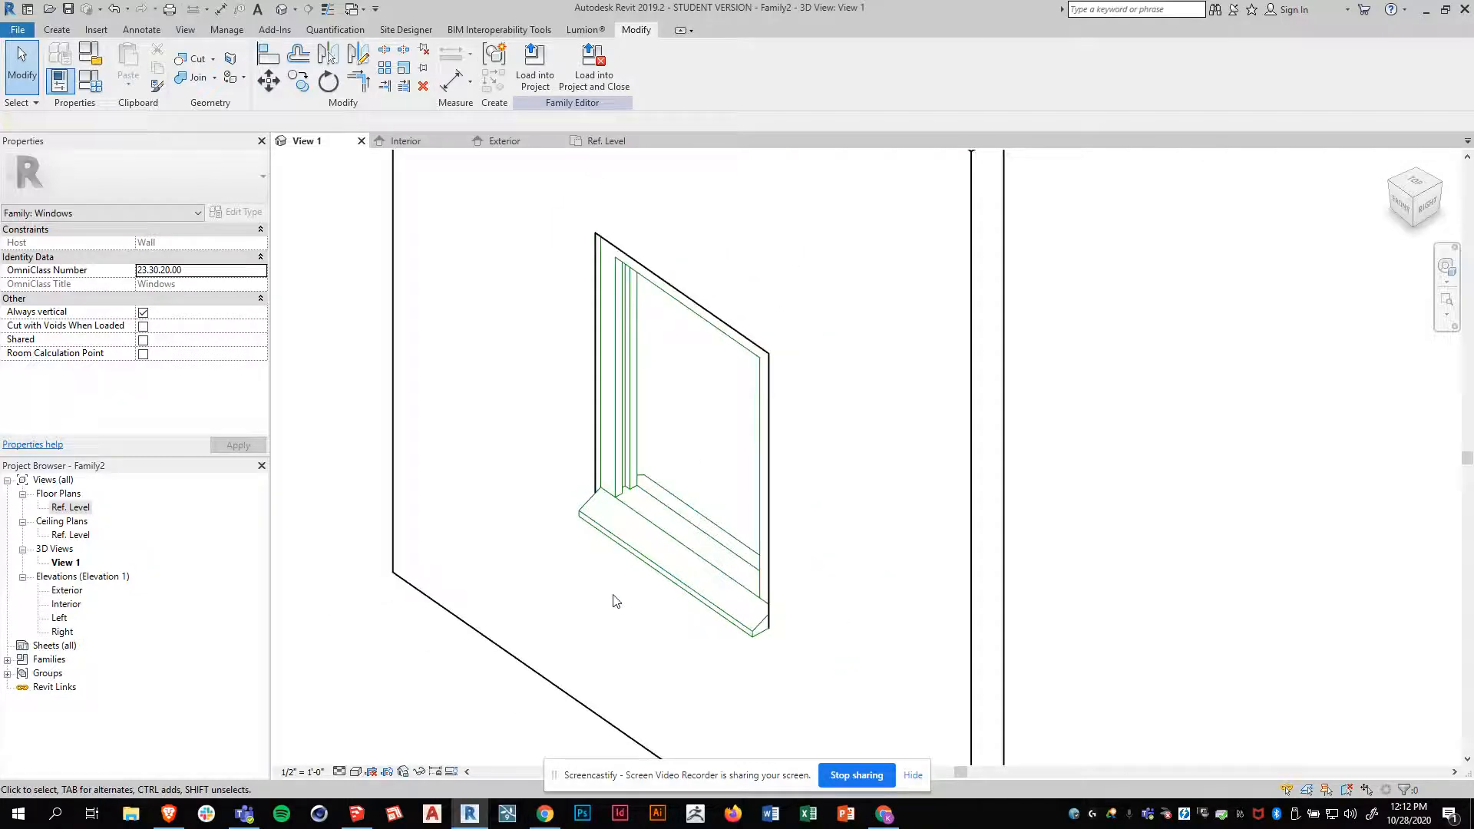
pyautogui.keyDown('shift'); pyautogui.moveTo(619, 609); pyautogui.dragTo(616, 501, button='middle'); pyautogui.keyUp('shift')
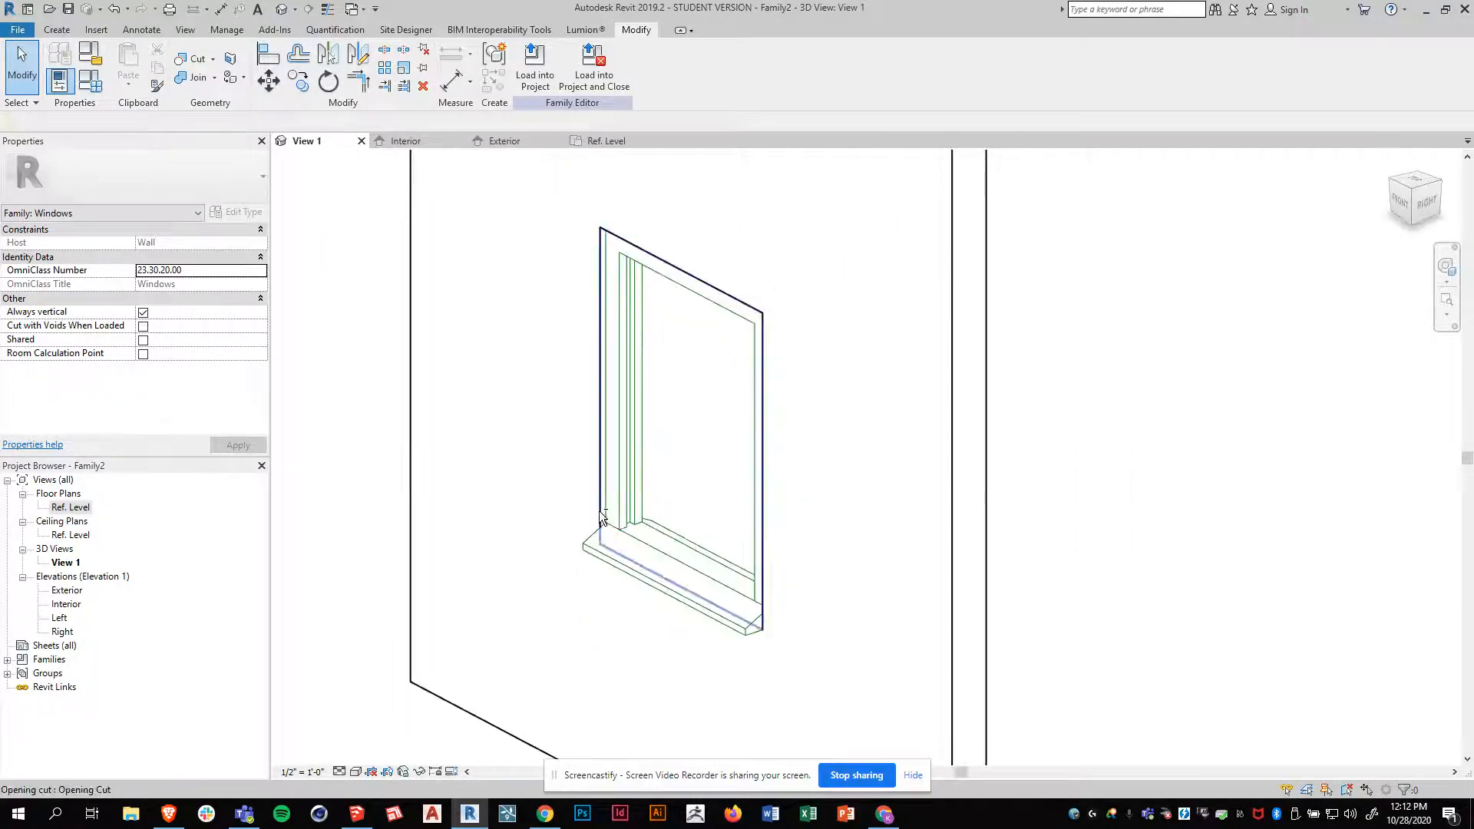
pyautogui.click(635, 488)
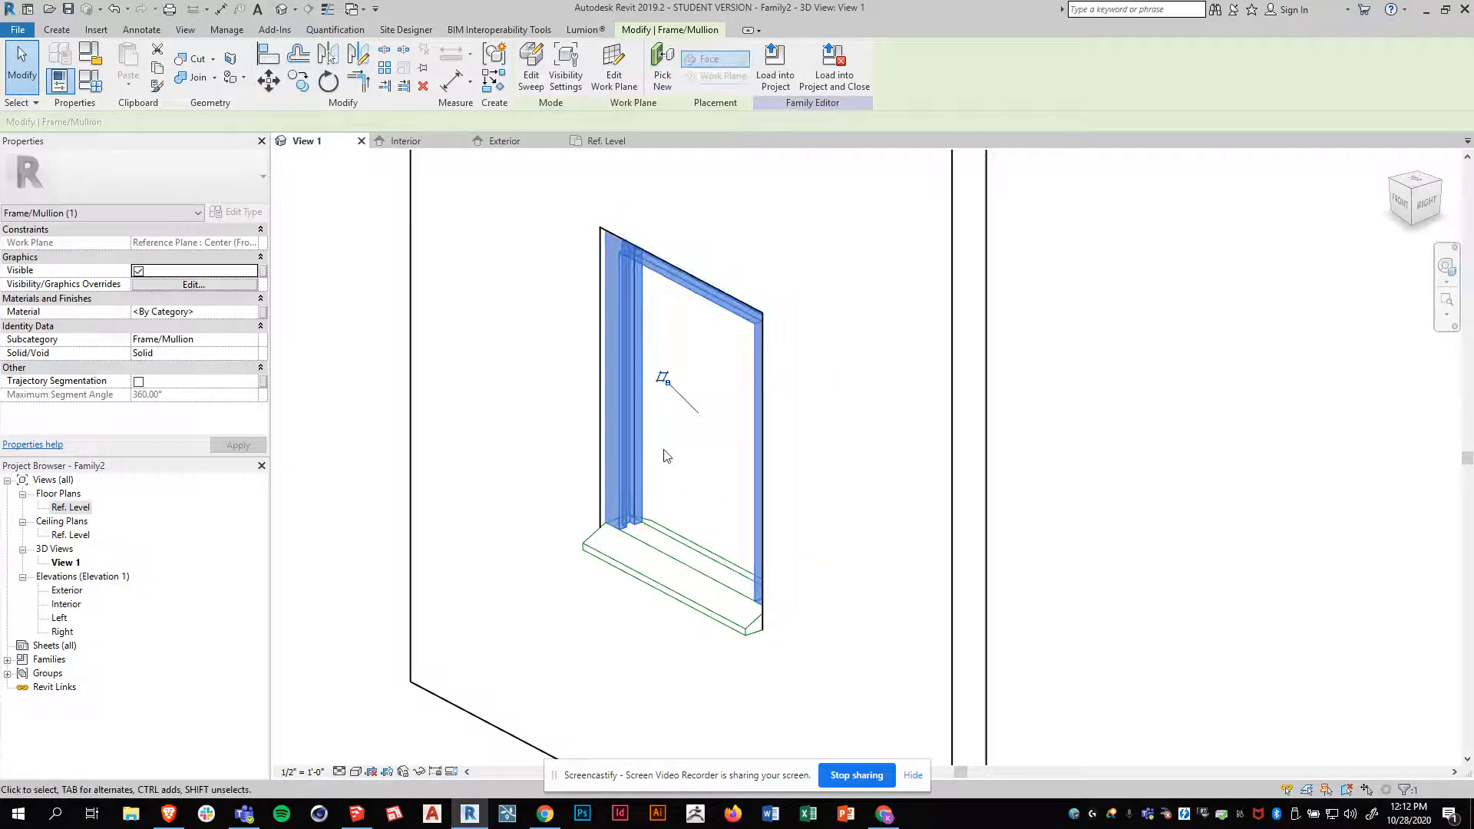
pyautogui.keyDown('shift'); pyautogui.moveTo(566, 532); pyautogui.dragTo(621, 527, button='middle'); pyautogui.keyUp('shift')
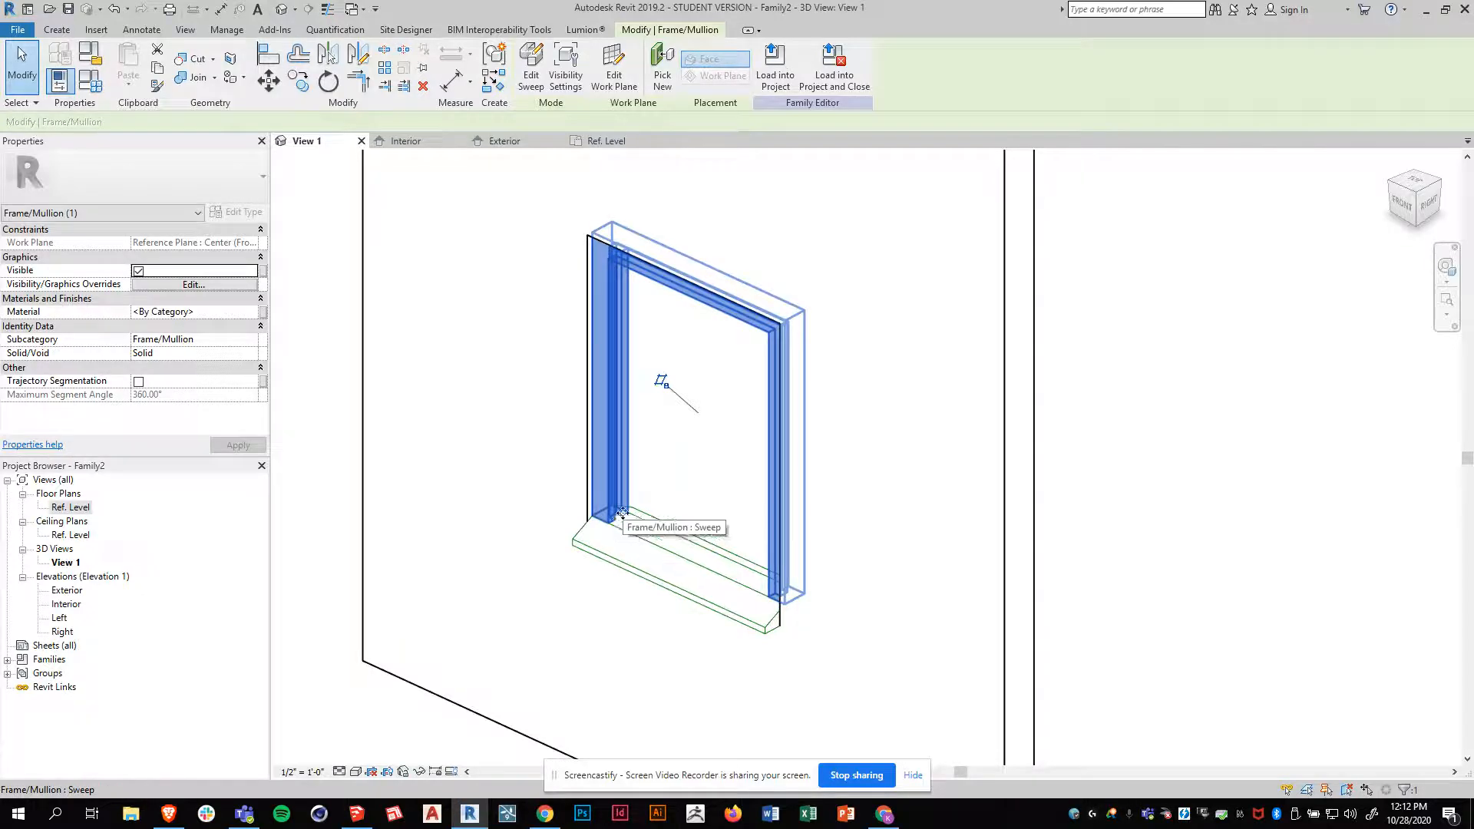
pyautogui.click(686, 496)
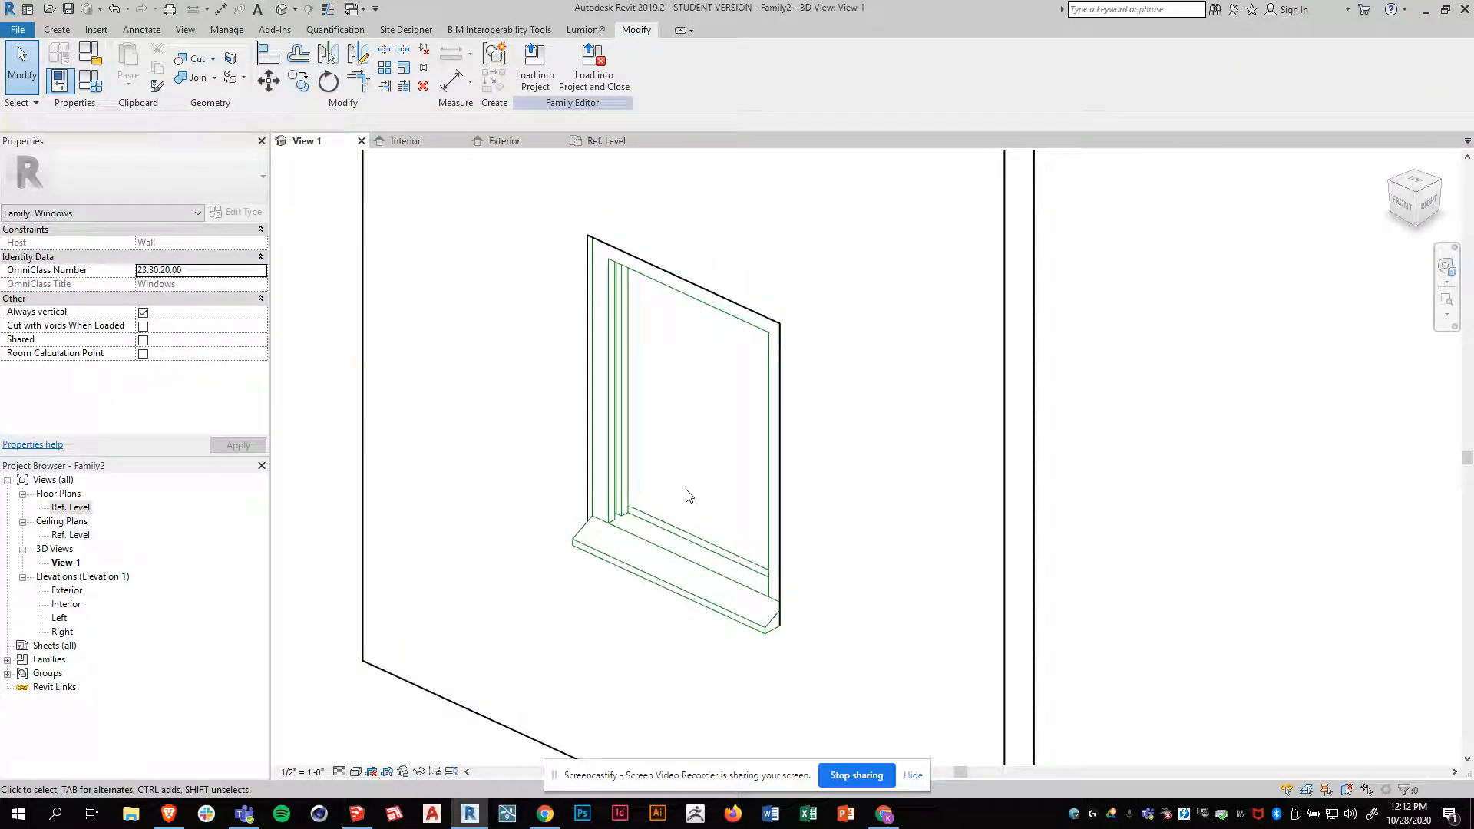